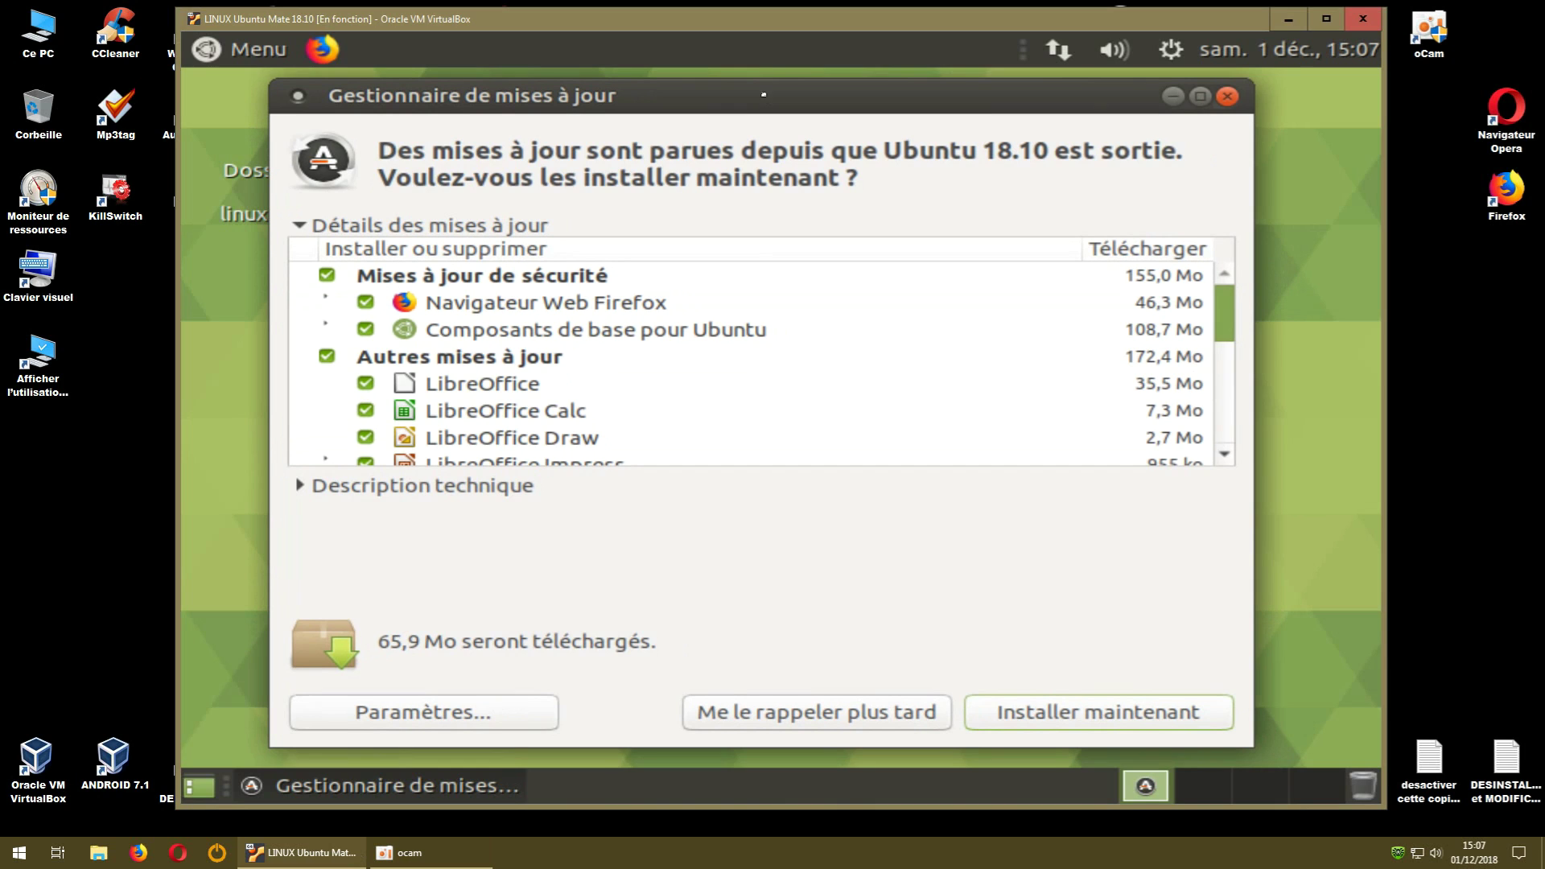
Exclude the LibreOffice Impress, Math, Draw and Calc updates from the list of updates to install.
{"action": "left_click_drag", "start_coordinate": [768, 100], "coordinate": [768, 94]}
{"action": "mouse_move", "coordinate": [1216, 322]}
{"action": "left_mouse_down"}
{"action": "mouse_move", "coordinate": [1226, 424]}
{"action": "mouse_move", "coordinate": [1236, 307]}
{"action": "left_mouse_up"}
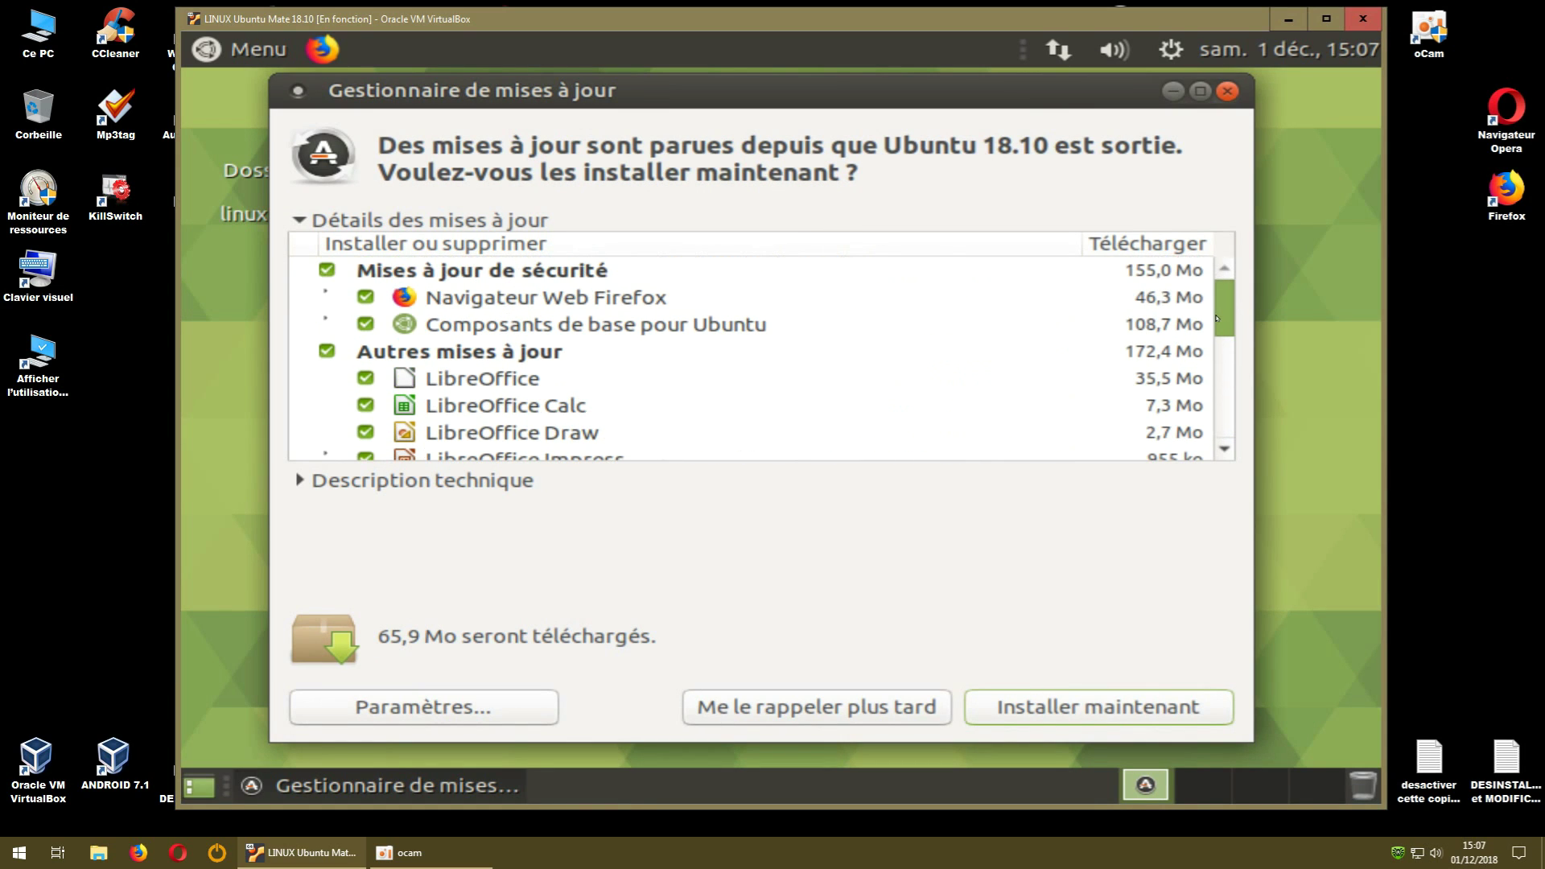
{"action": "left_click_drag", "start_coordinate": [1225, 321], "coordinate": [1220, 346]}
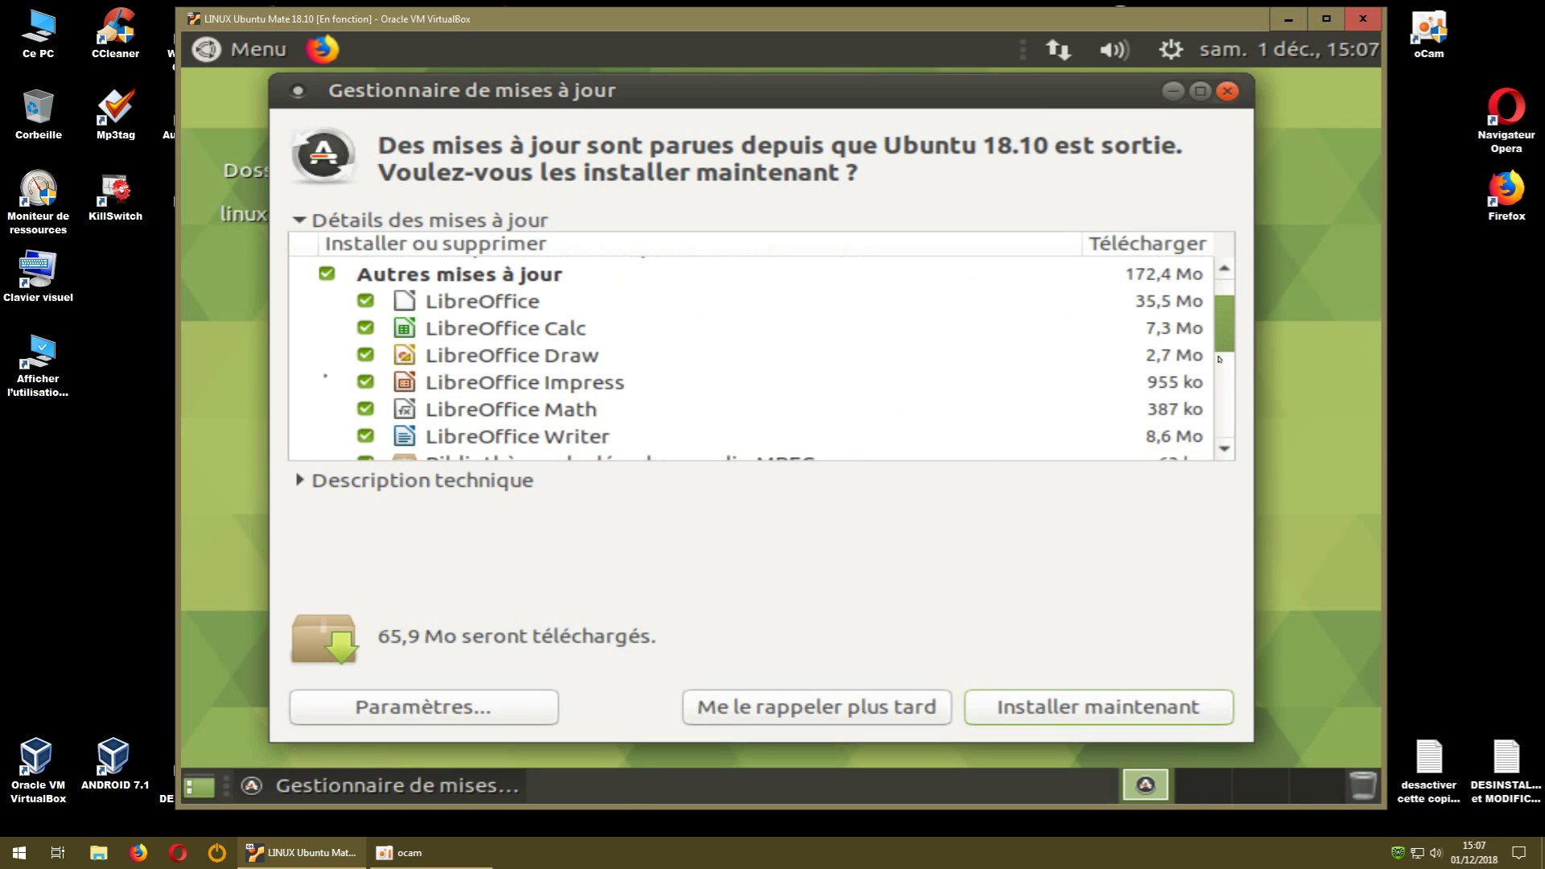
{"action": "left_click", "coordinate": [533, 383]}
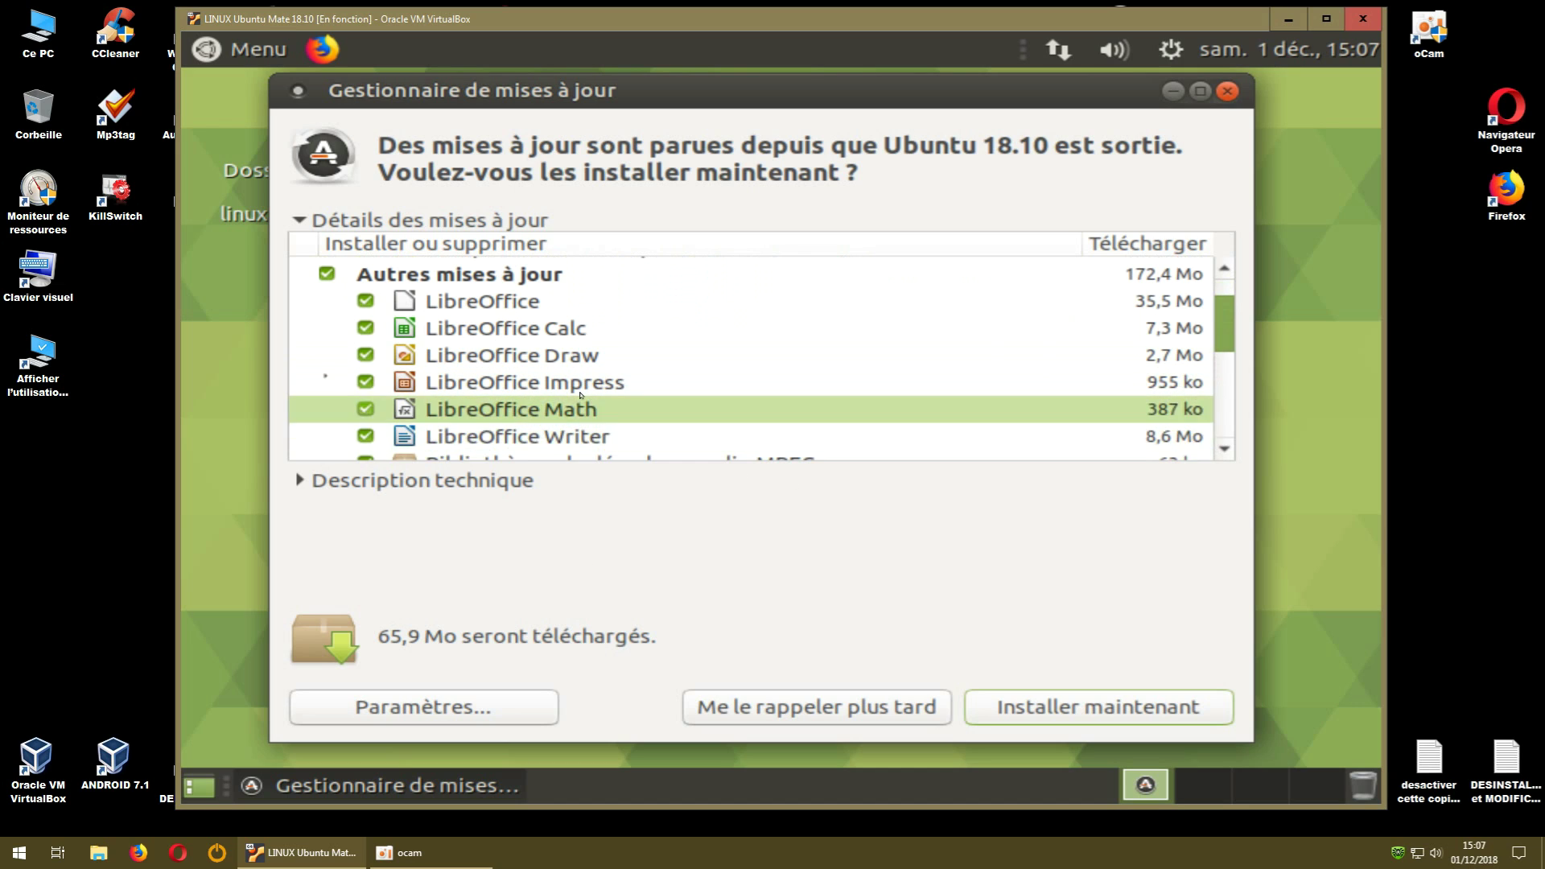
{"action": "left_click", "coordinate": [365, 382]}
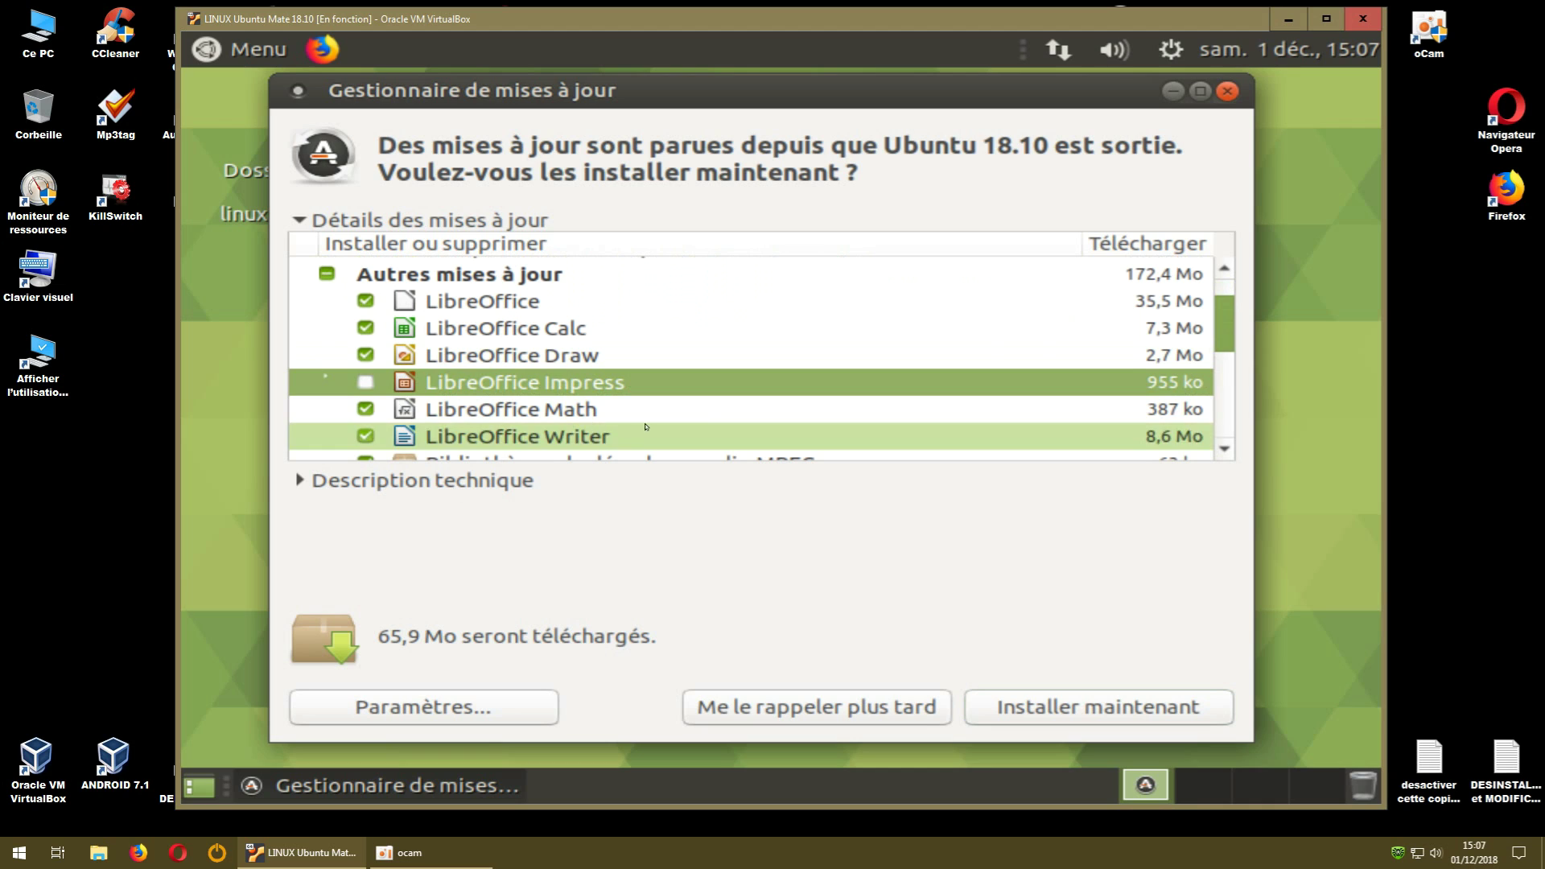
{"action": "left_click", "coordinate": [366, 411]}
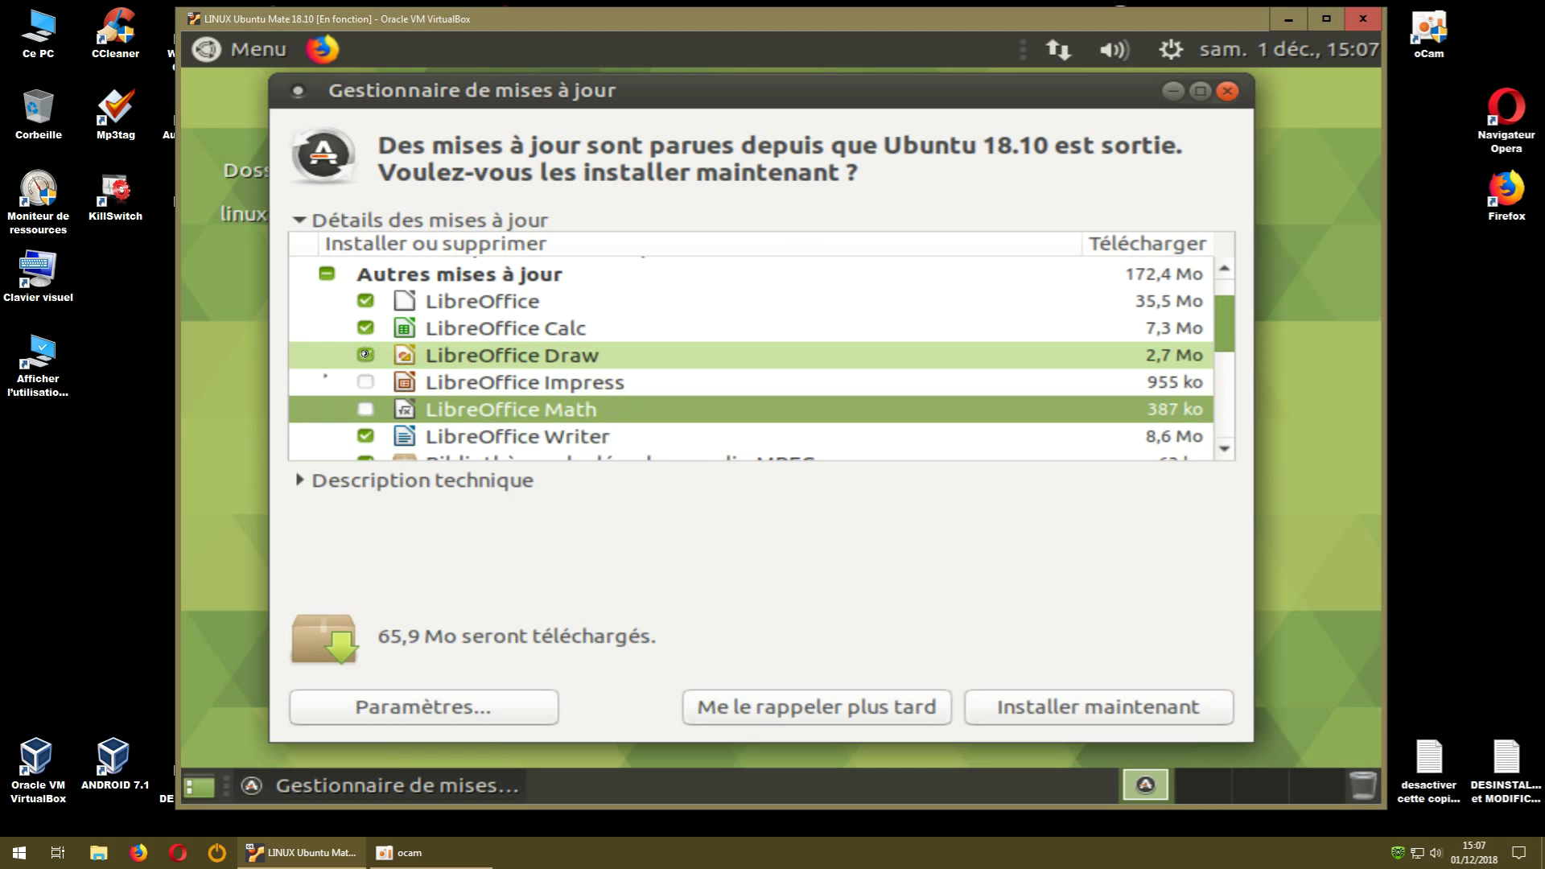
{"action": "left_click", "coordinate": [365, 355]}
{"action": "left_click", "coordinate": [364, 327]}
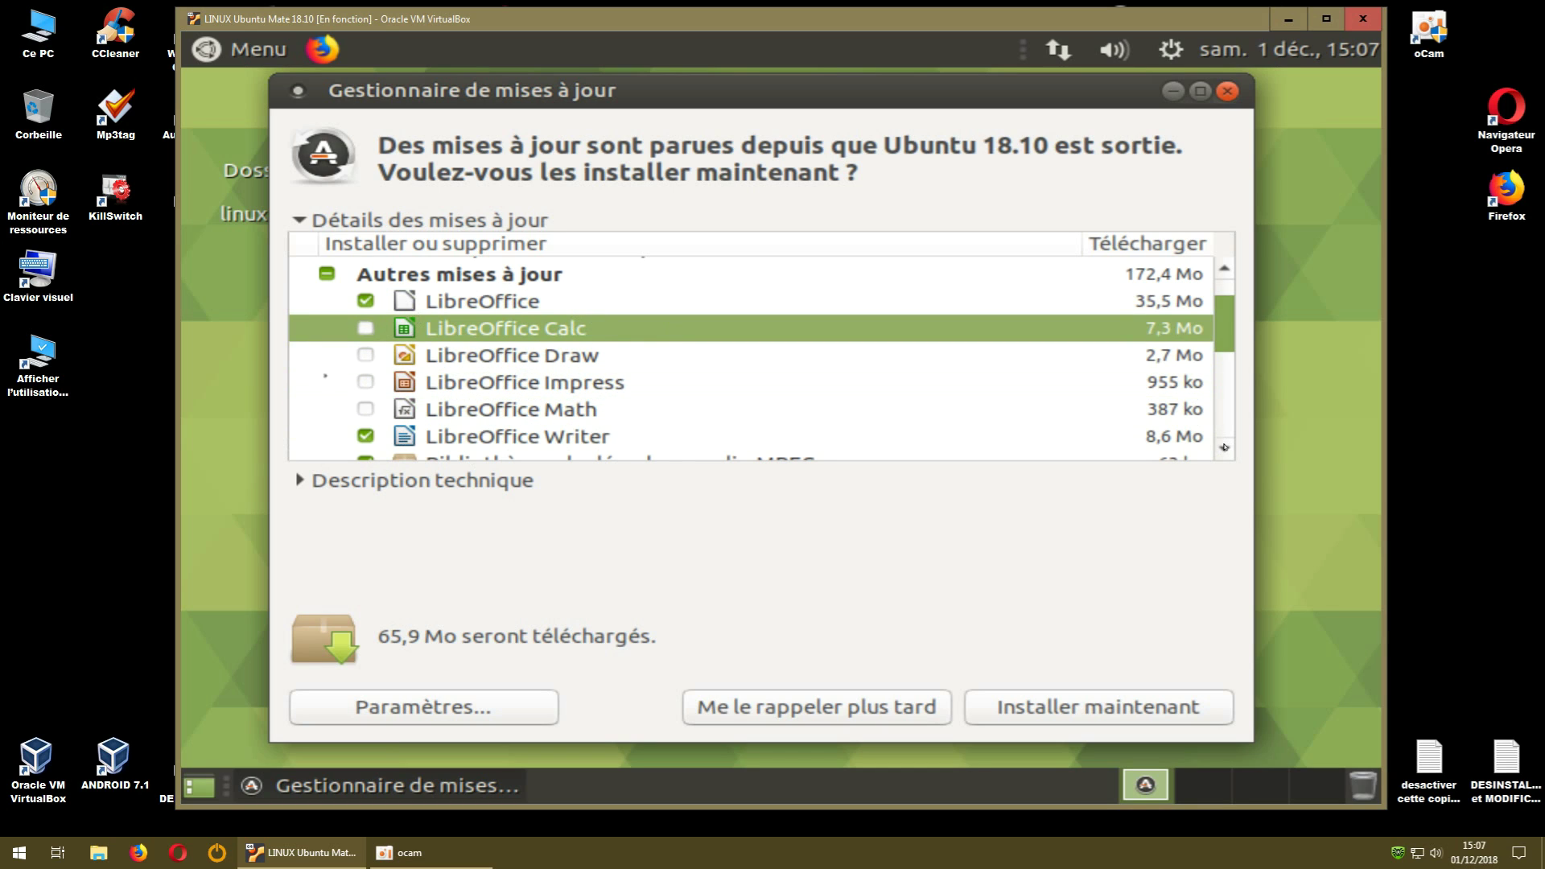
{"action": "scroll", "coordinate": [1224, 447], "scroll_direction": "down", "scroll_amount": 2}
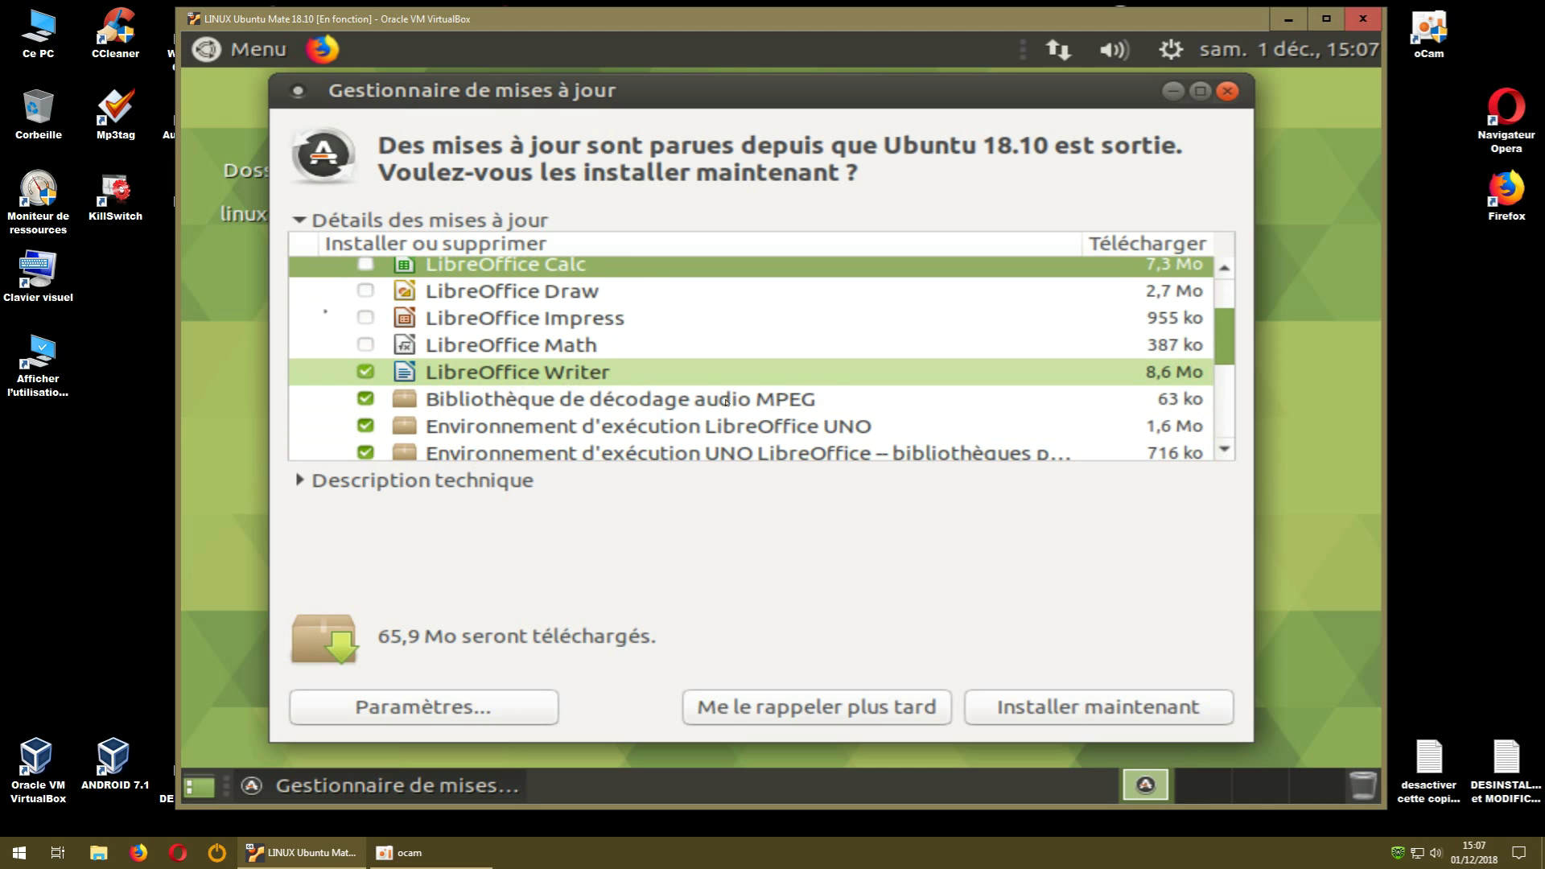
{"action": "scroll", "coordinate": [1224, 320], "scroll_direction": "up", "scroll_amount": 5}
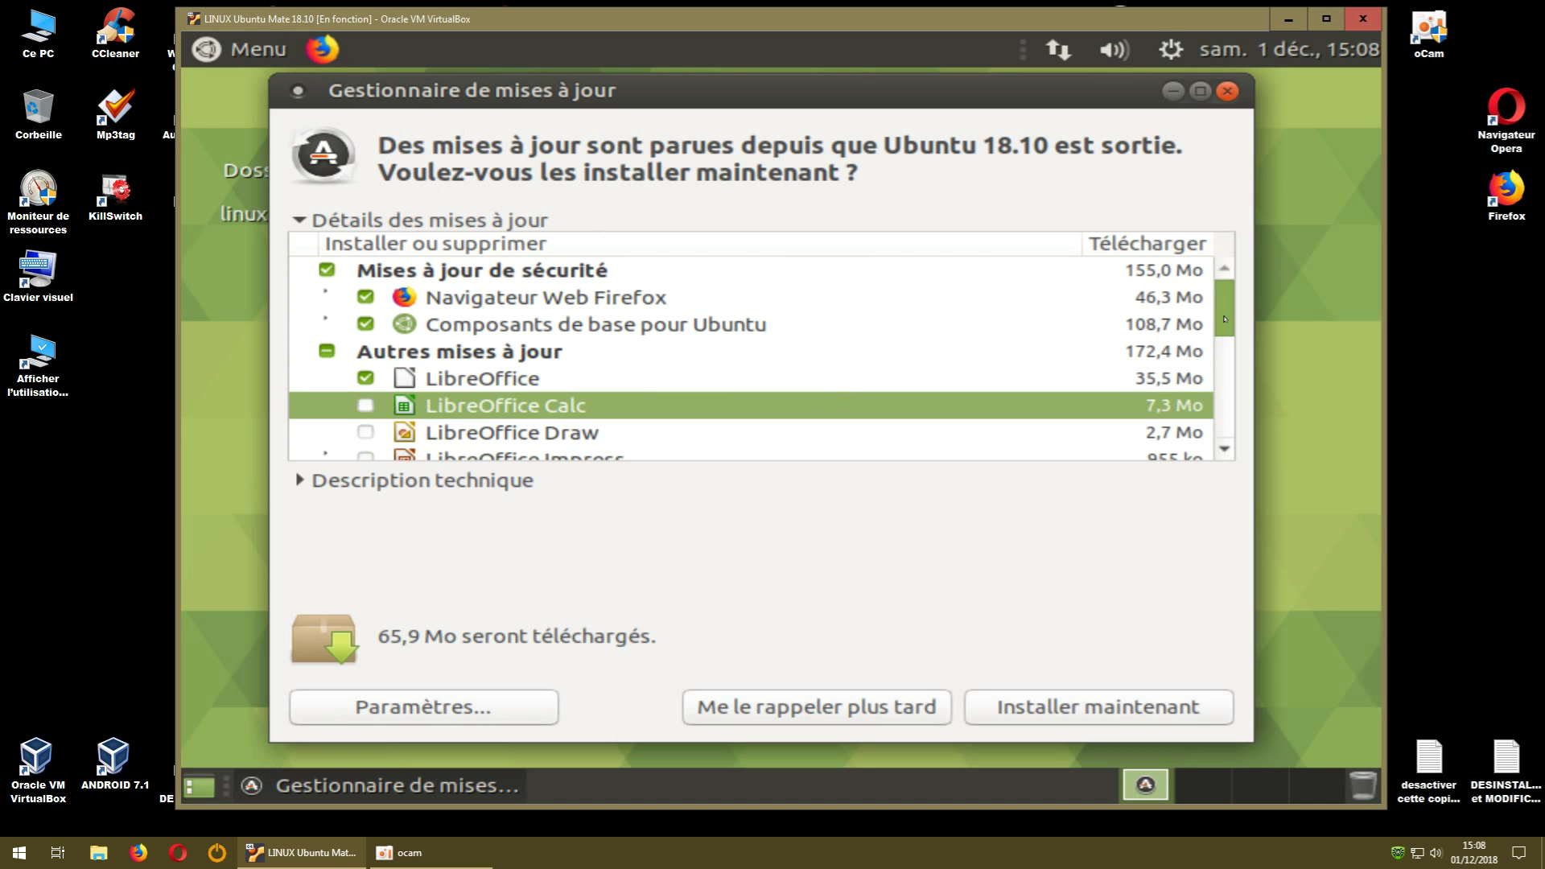
{"action": "mouse_move", "coordinate": [1224, 319]}
{"action": "left_mouse_down"}
{"action": "mouse_move", "coordinate": [1225, 431]}
{"action": "mouse_move", "coordinate": [1225, 290]}
{"action": "left_mouse_up"}
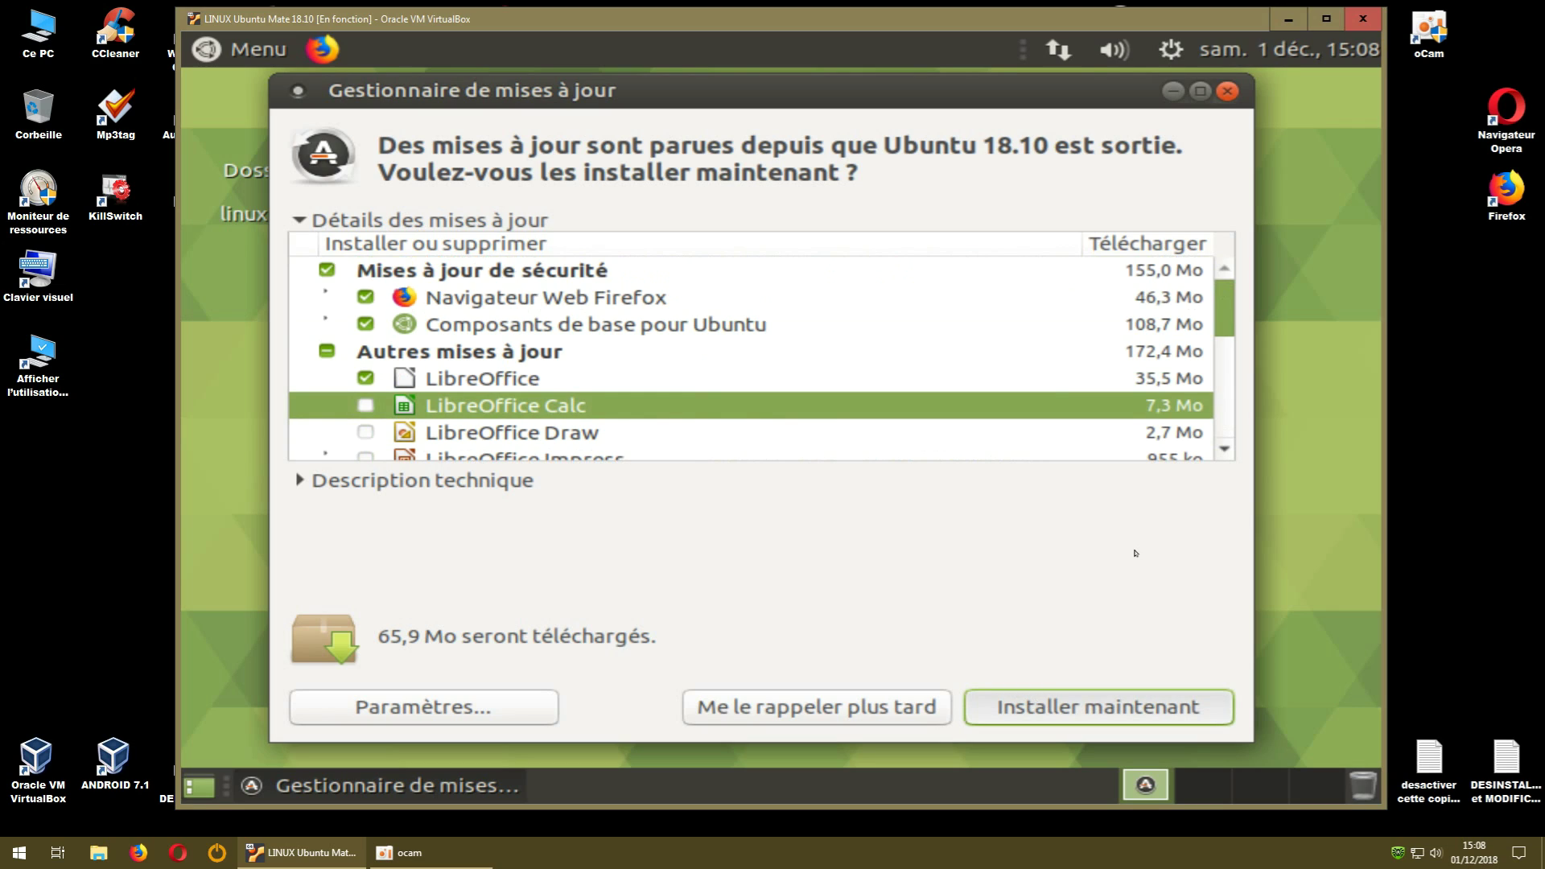
Start installing the selected updates and authenticate with the account password.
{"action": "key", "text": "Return"}
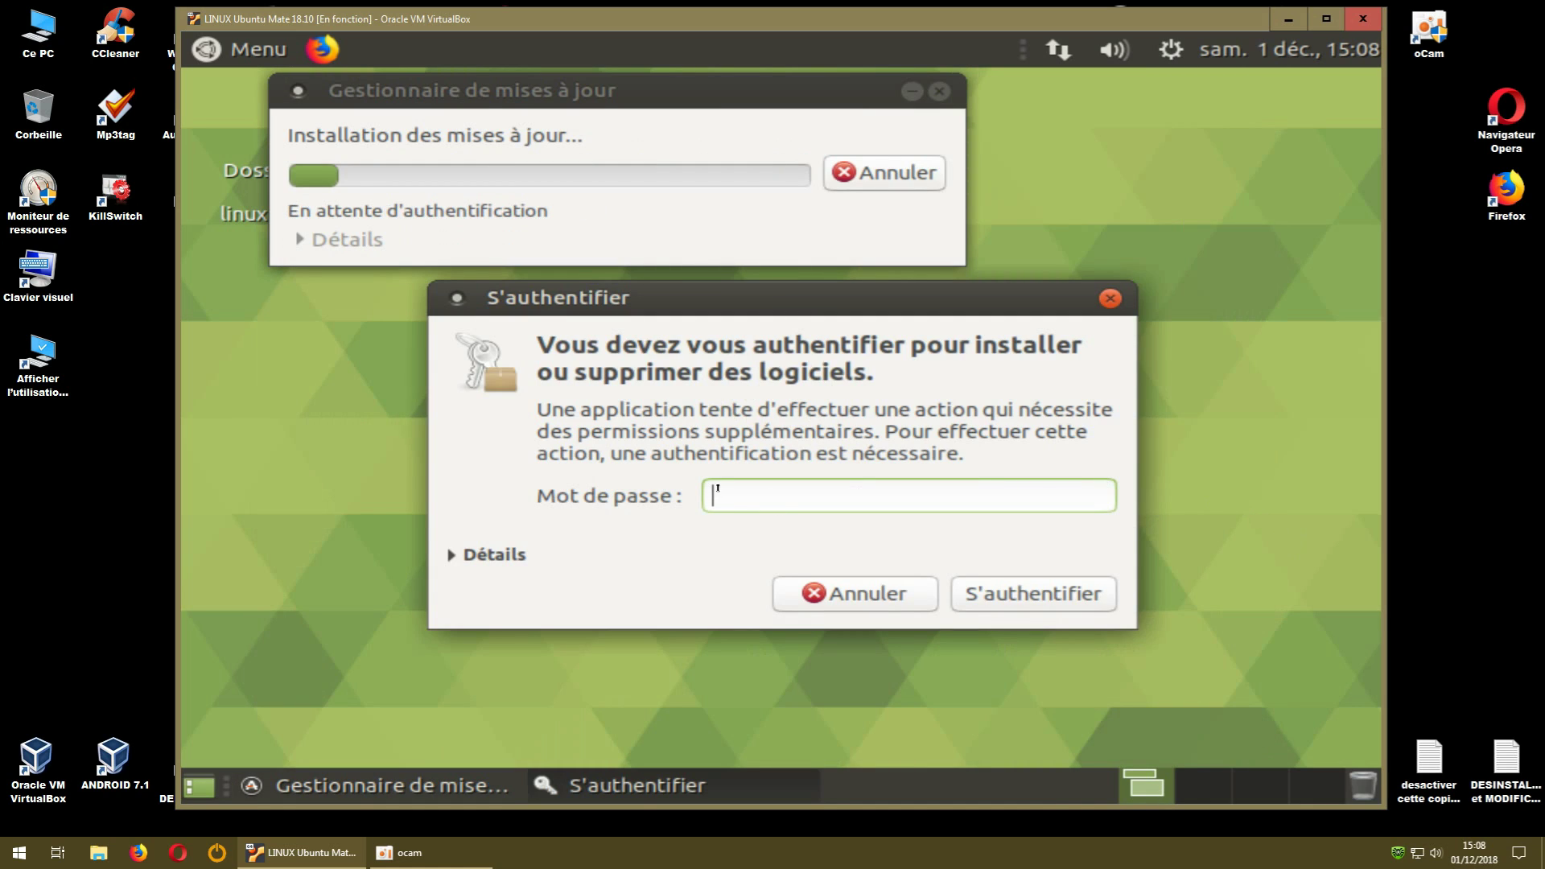
{"action": "type", "text": "•••••"}
{"action": "left_click", "coordinate": [991, 595]}
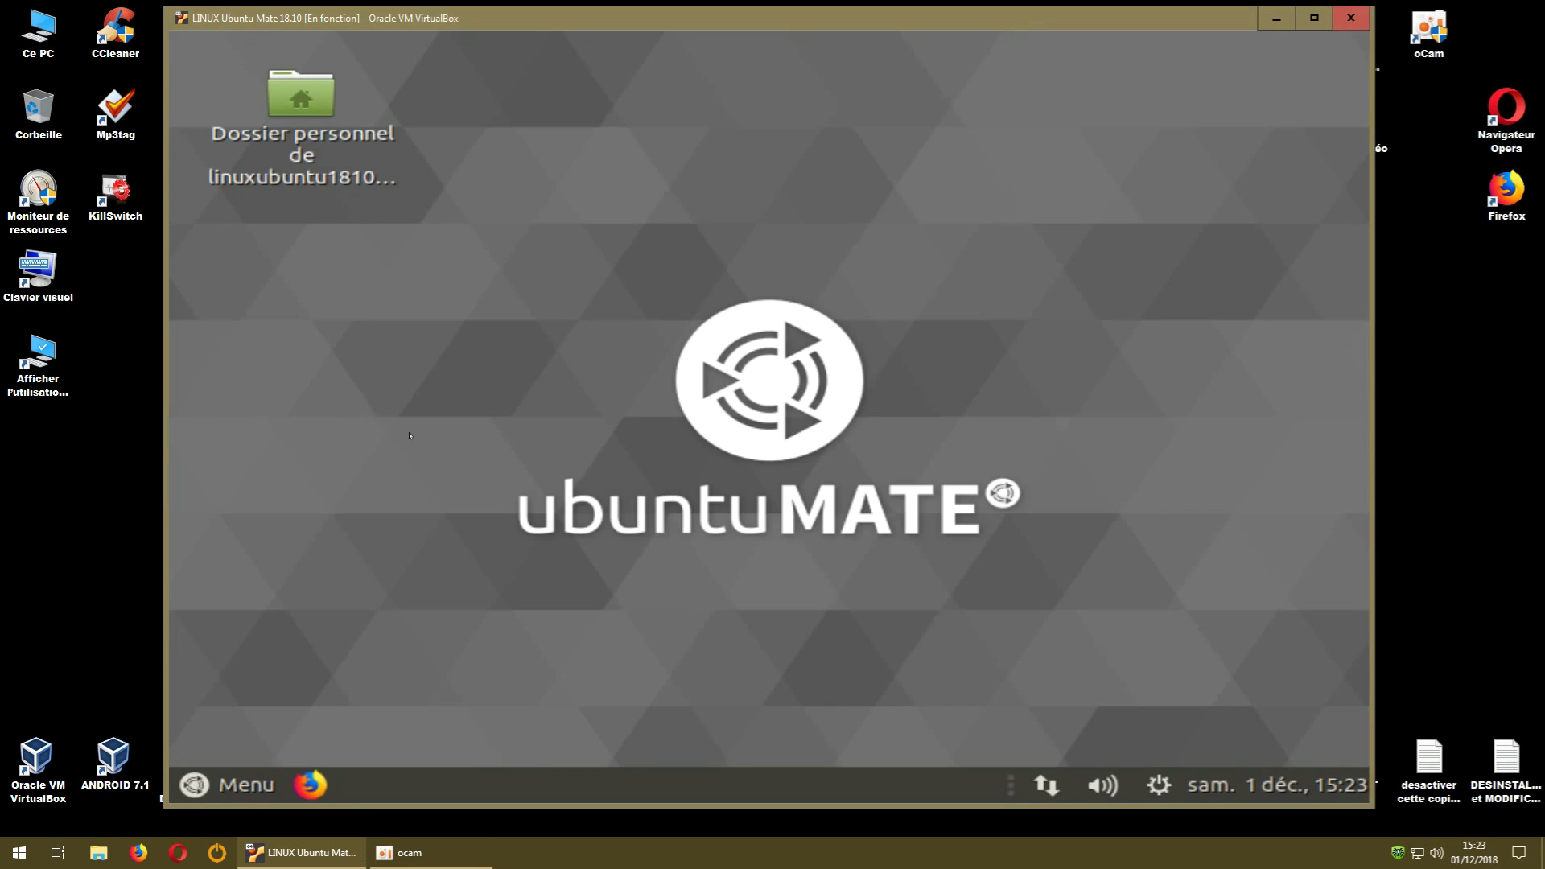
Look through the full application list and the Préférences category of the application menu.
{"action": "left_click", "coordinate": [233, 783]}
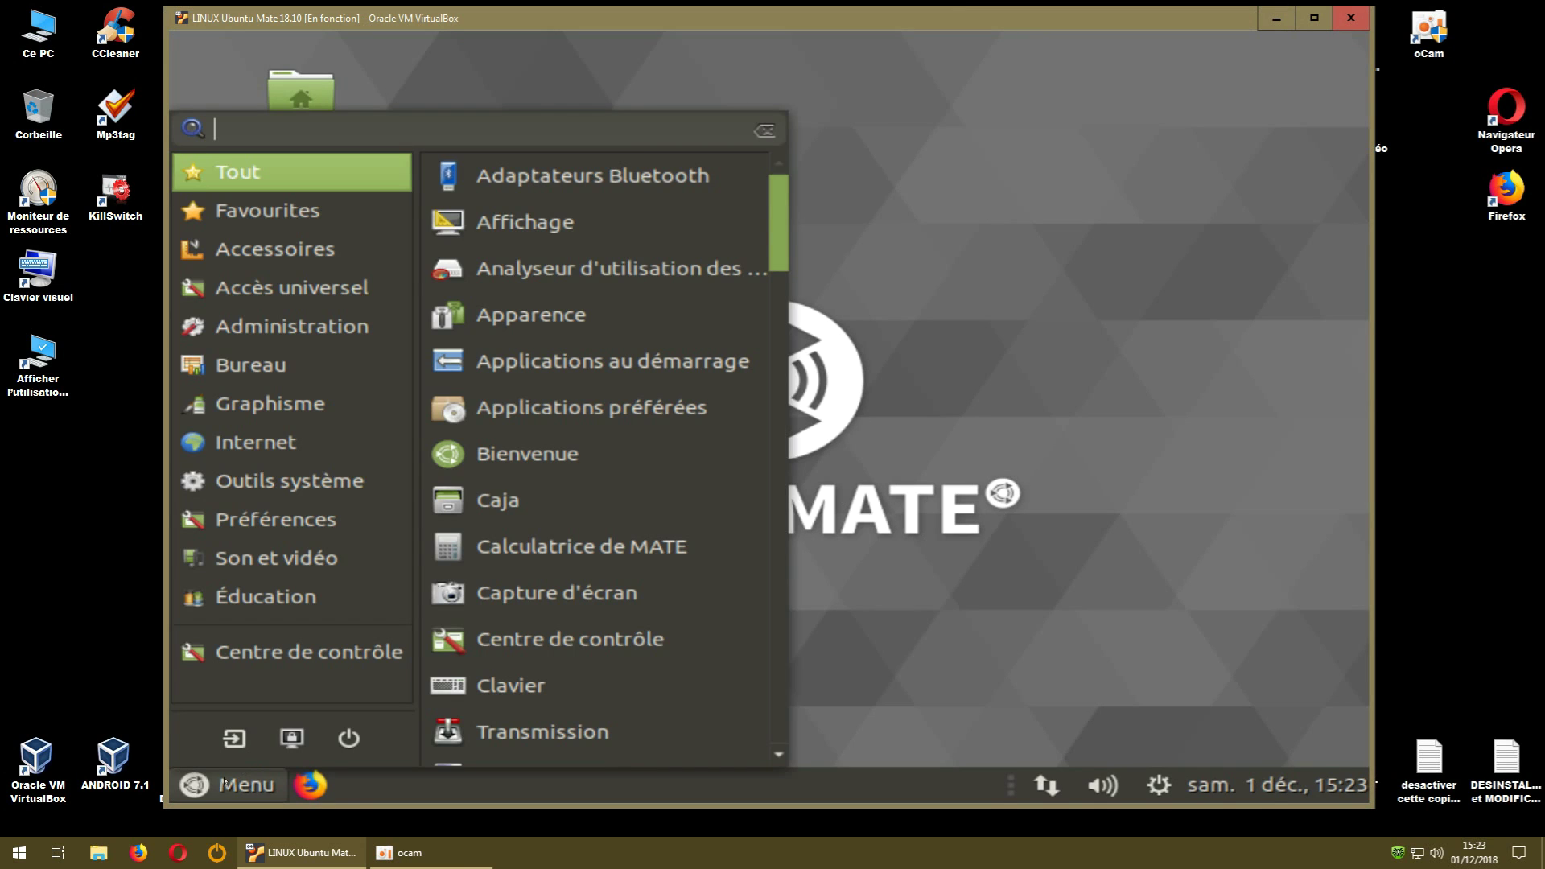
{"action": "scroll", "coordinate": [767, 711], "scroll_direction": "down", "scroll_amount": 15}
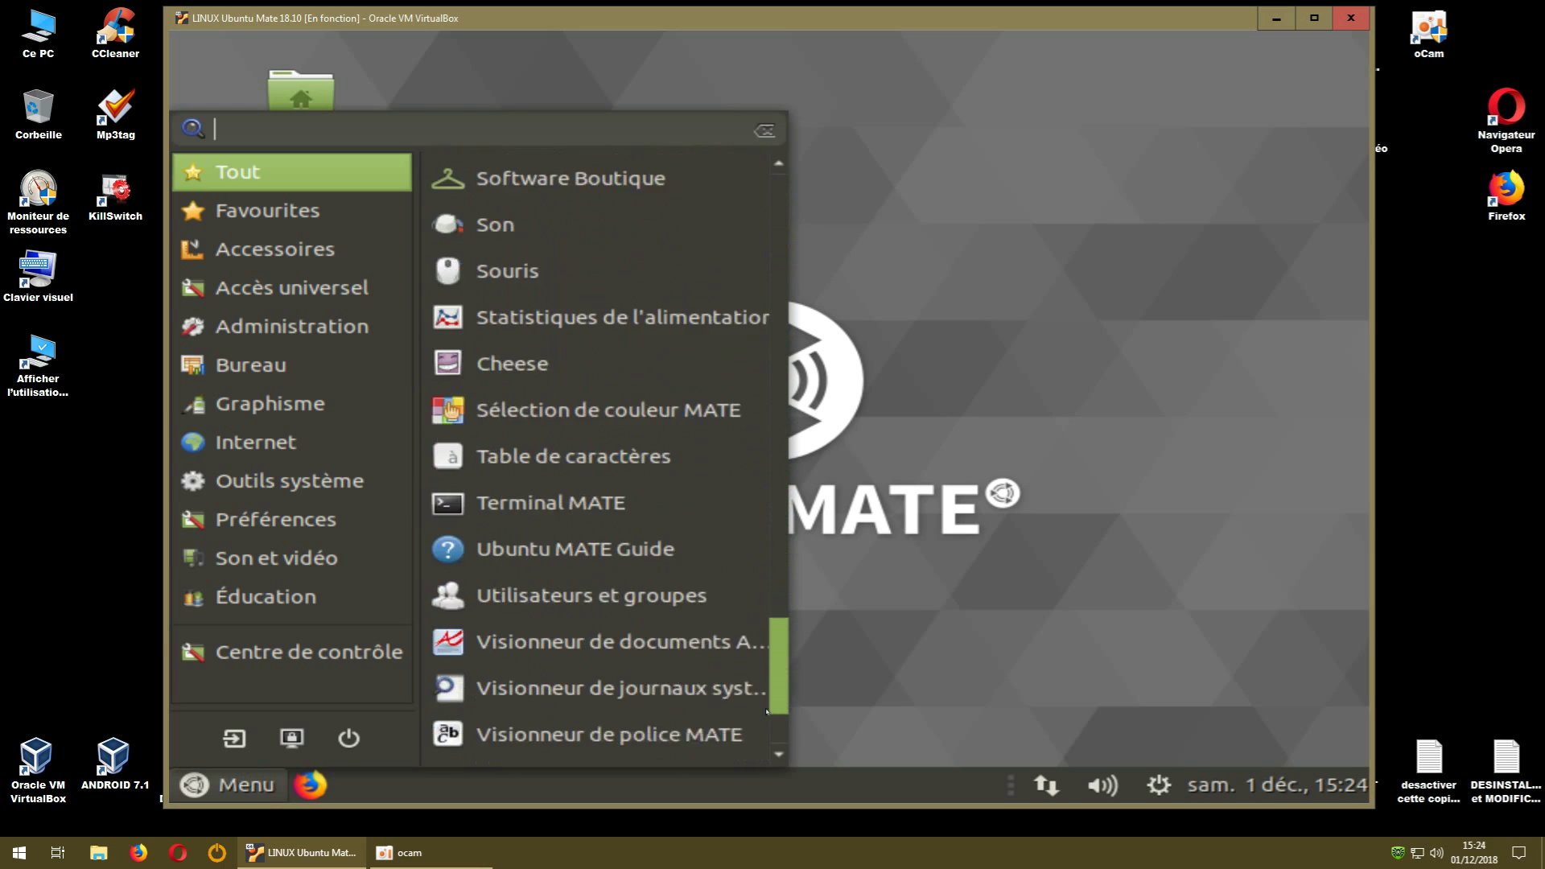
{"action": "left_click_drag", "start_coordinate": [767, 710], "coordinate": [762, 129]}
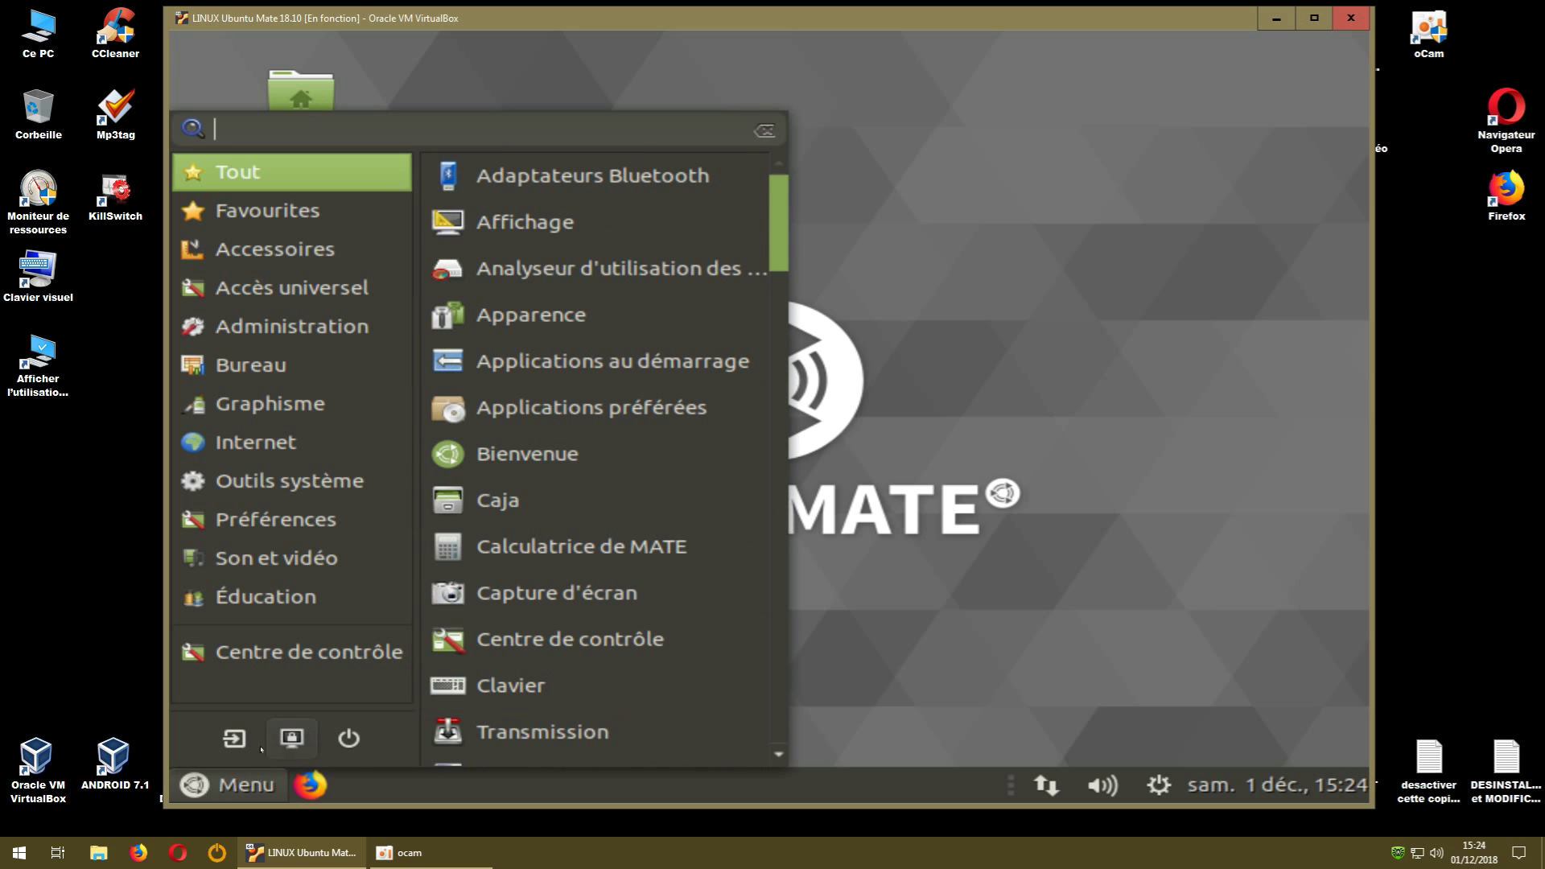
{"action": "left_click", "coordinate": [215, 787]}
{"action": "left_click", "coordinate": [215, 787]}
{"action": "left_click", "coordinate": [274, 519]}
{"action": "scroll", "coordinate": [800, 620], "scroll_direction": "up", "scroll_amount": 3}
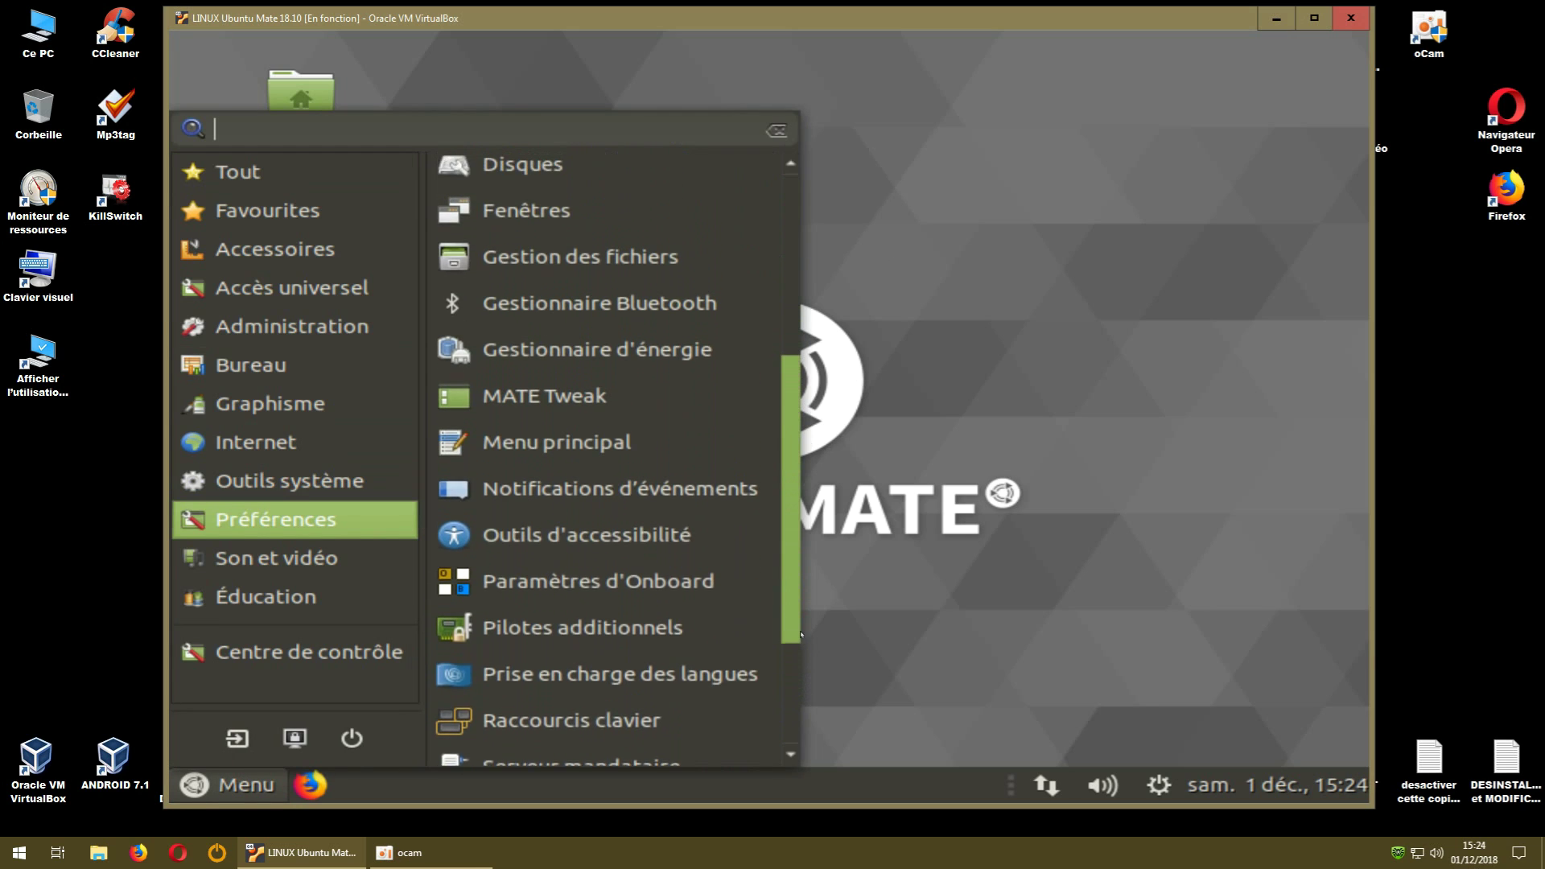
{"action": "left_click_drag", "start_coordinate": [801, 619], "coordinate": [813, 419]}
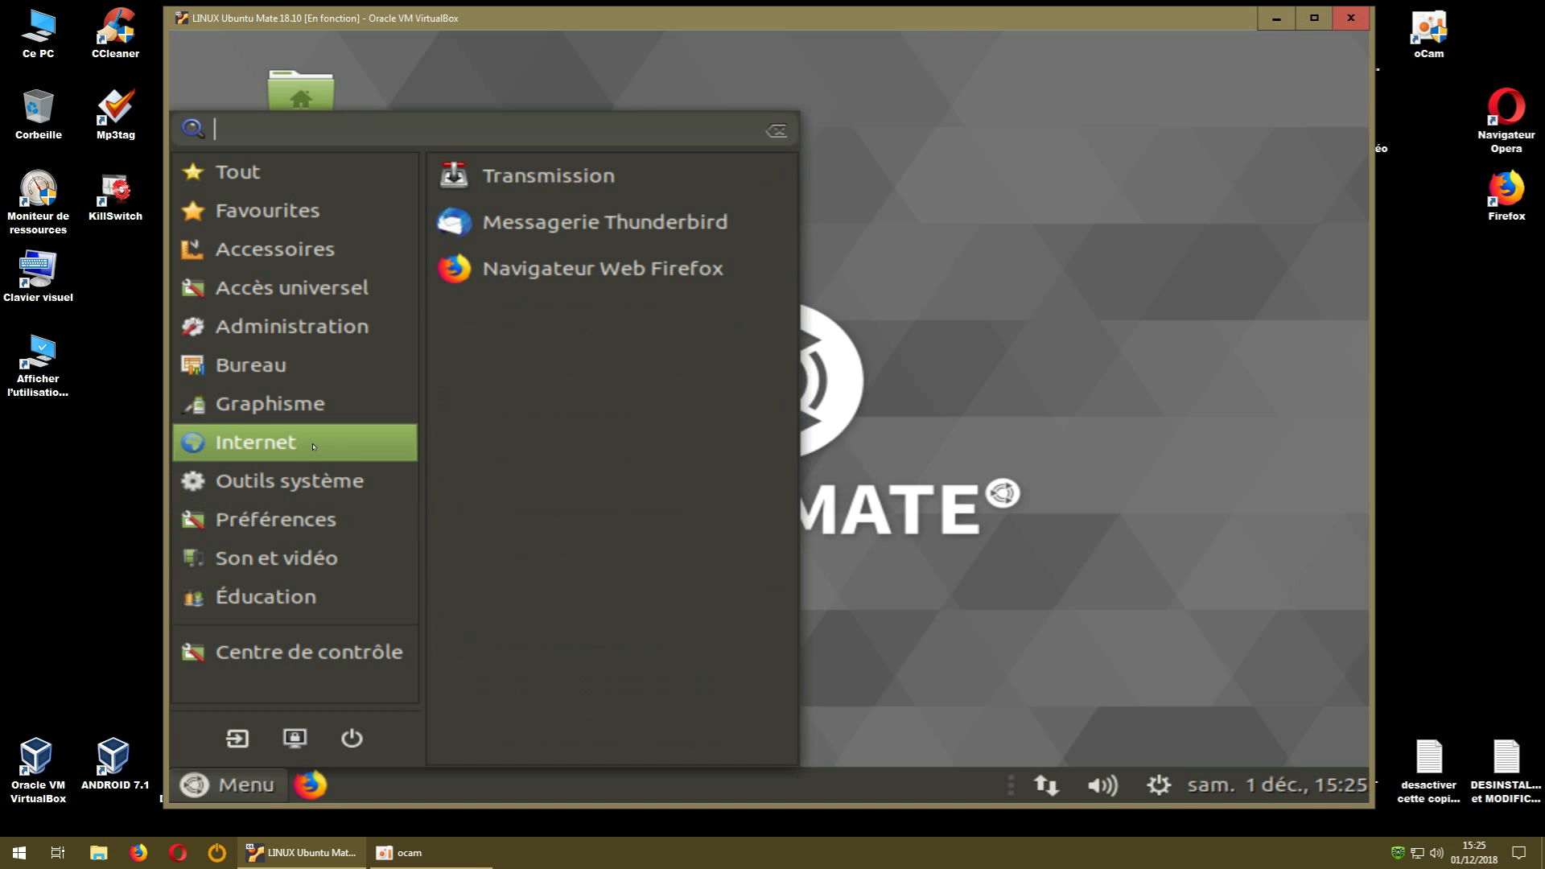
Check the shortcut options offered for Messagerie Thunderbird under Internet and for Cheese under Son et vidéo.
{"action": "right_click", "coordinate": [558, 225]}
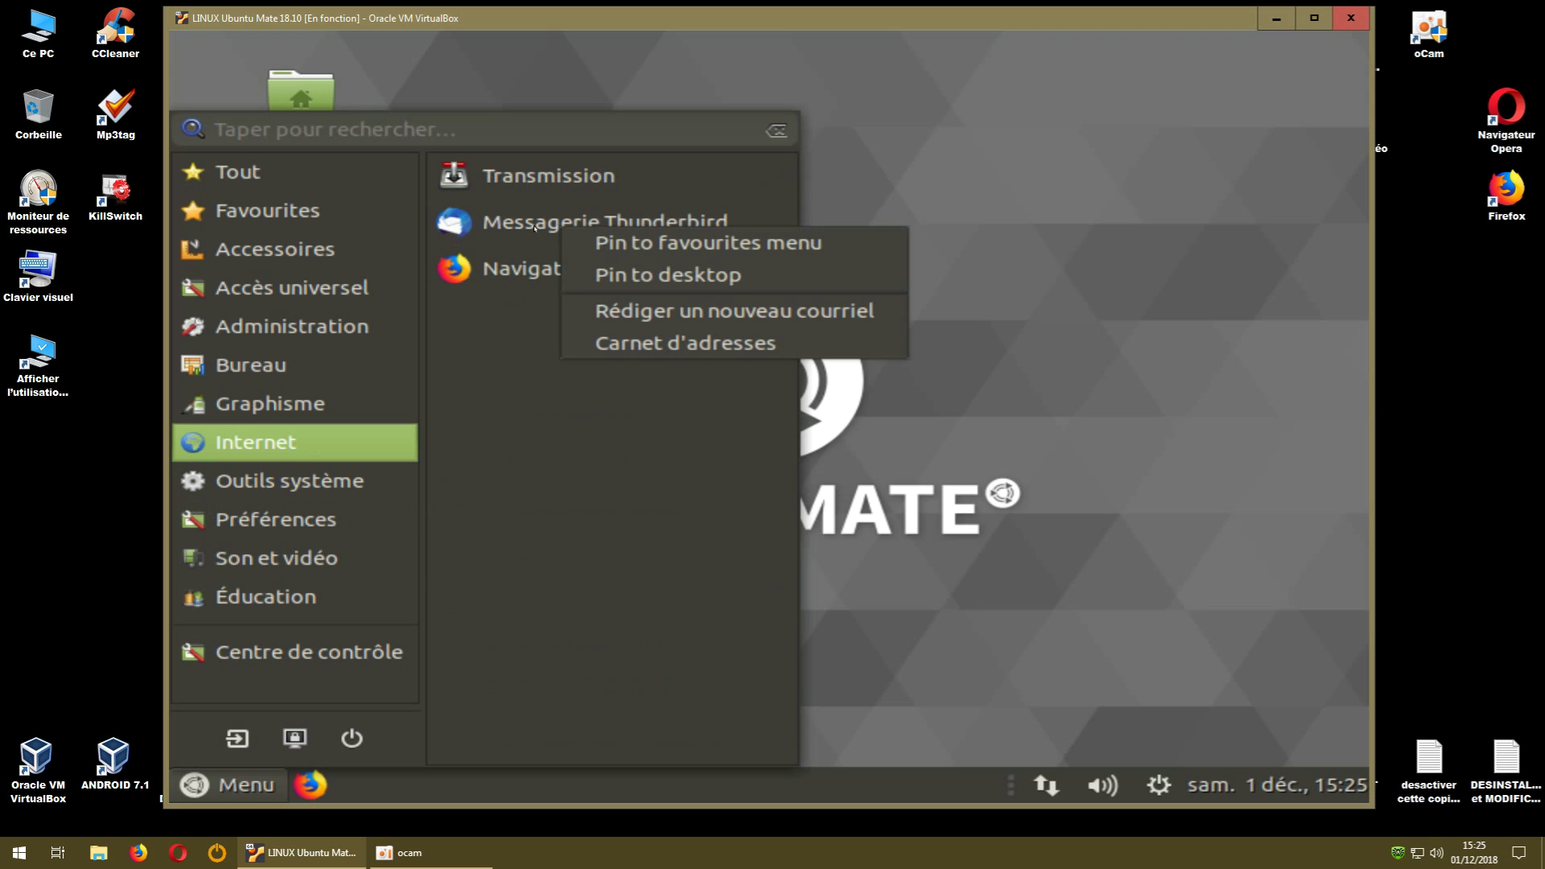
{"action": "right_click", "coordinate": [535, 228]}
{"action": "right_click", "coordinate": [535, 228]}
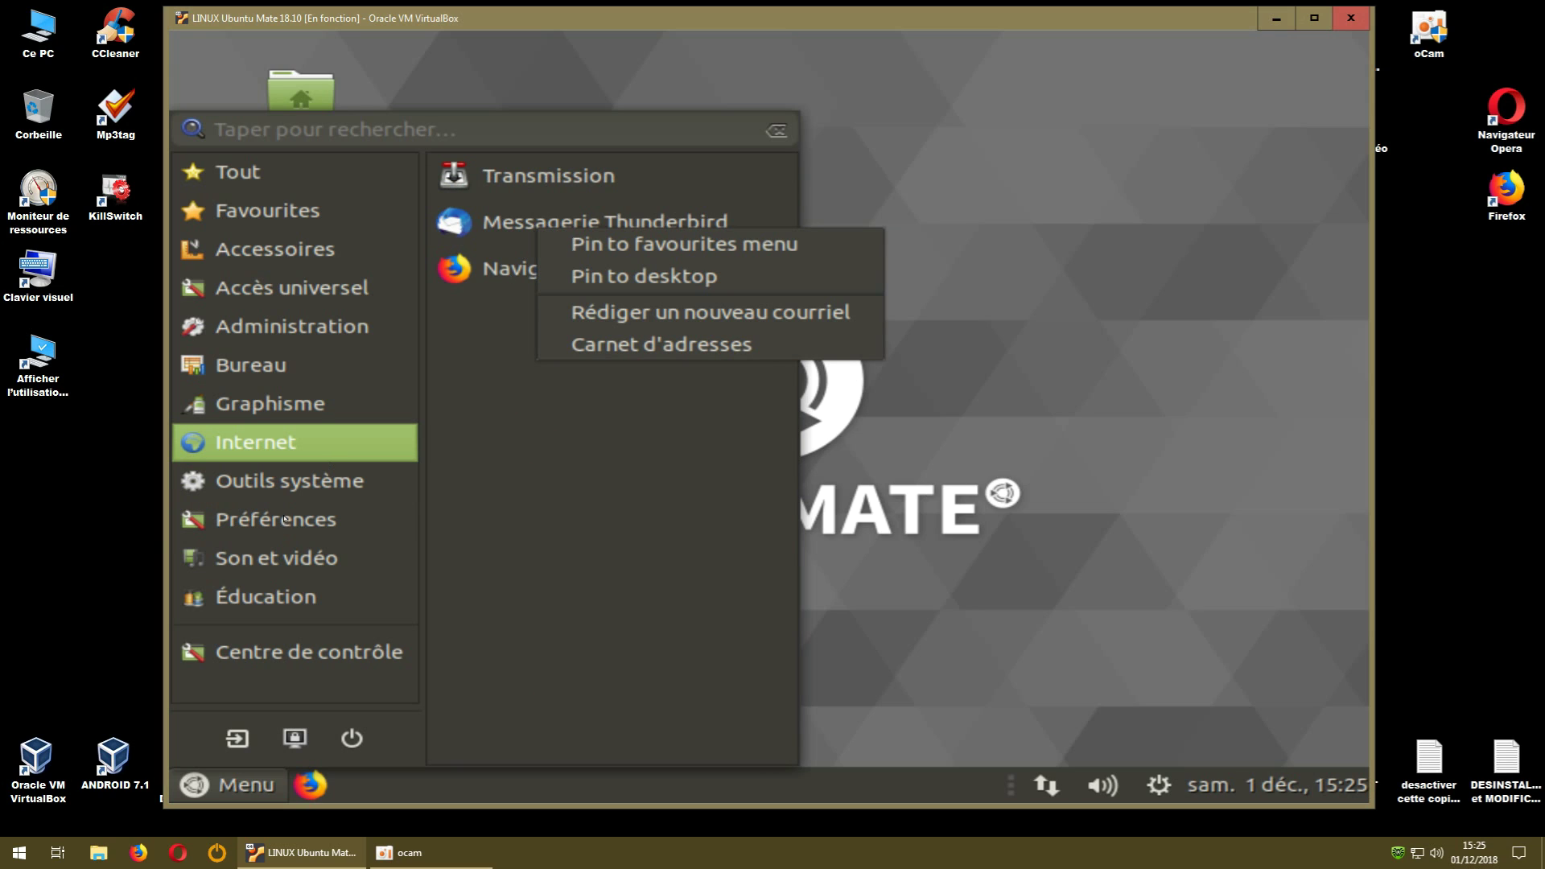
{"action": "left_click", "coordinate": [345, 555]}
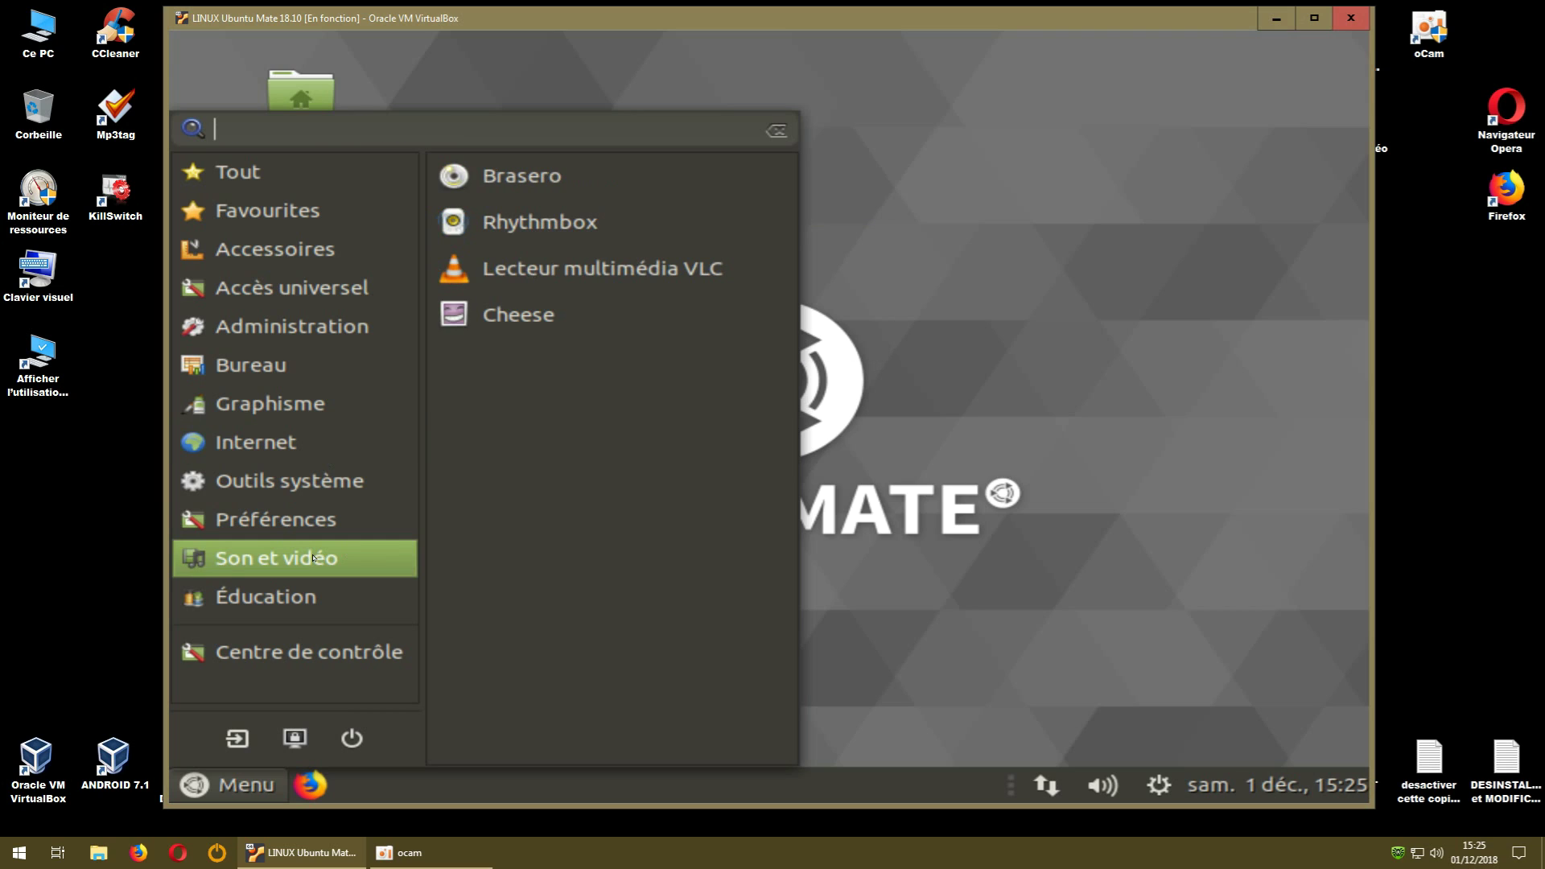
{"action": "right_click", "coordinate": [510, 311]}
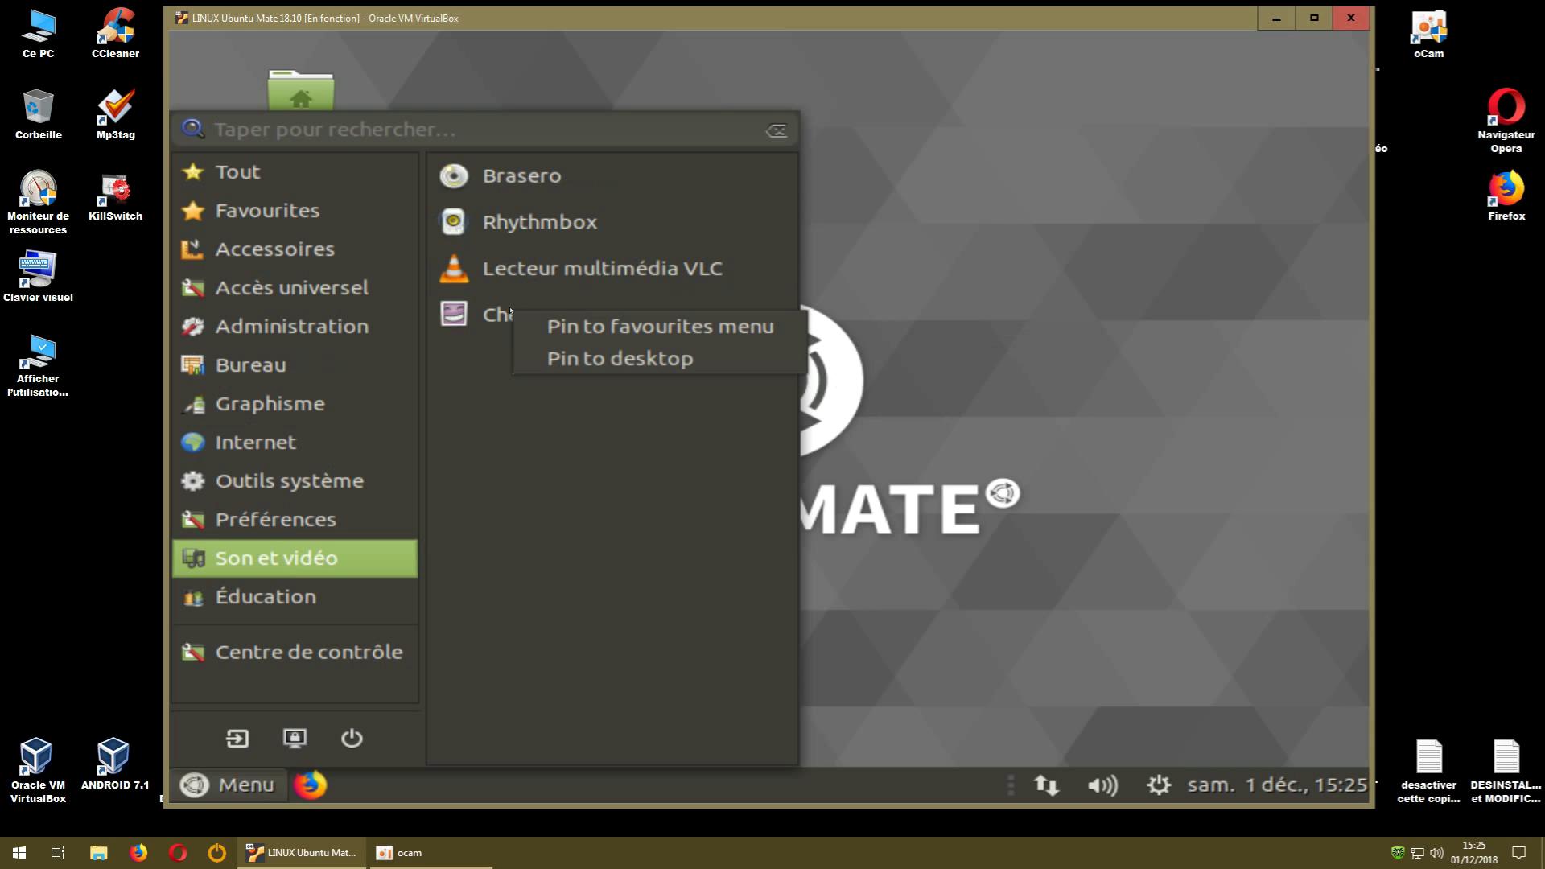
{"action": "right_click", "coordinate": [504, 313]}
{"action": "right_click", "coordinate": [503, 314]}
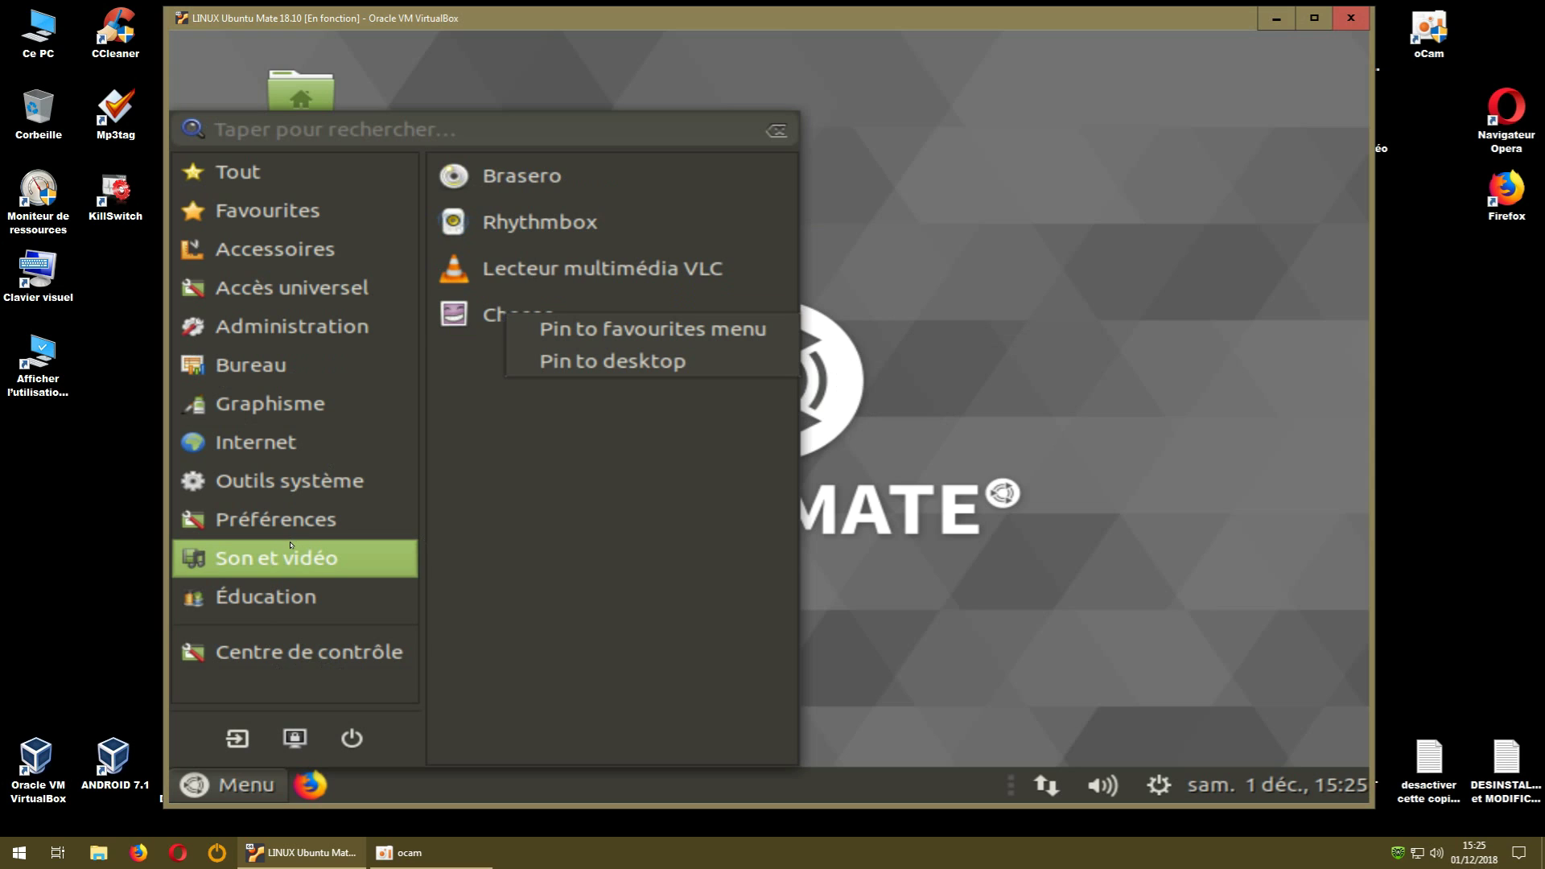
Review the Internet, Multimédia, Système, Bureau and Accessibilité defaults in Applications préférées, and close that window.
{"action": "left_click", "coordinate": [211, 793]}
{"action": "left_click", "coordinate": [202, 787]}
{"action": "left_click", "coordinate": [202, 786]}
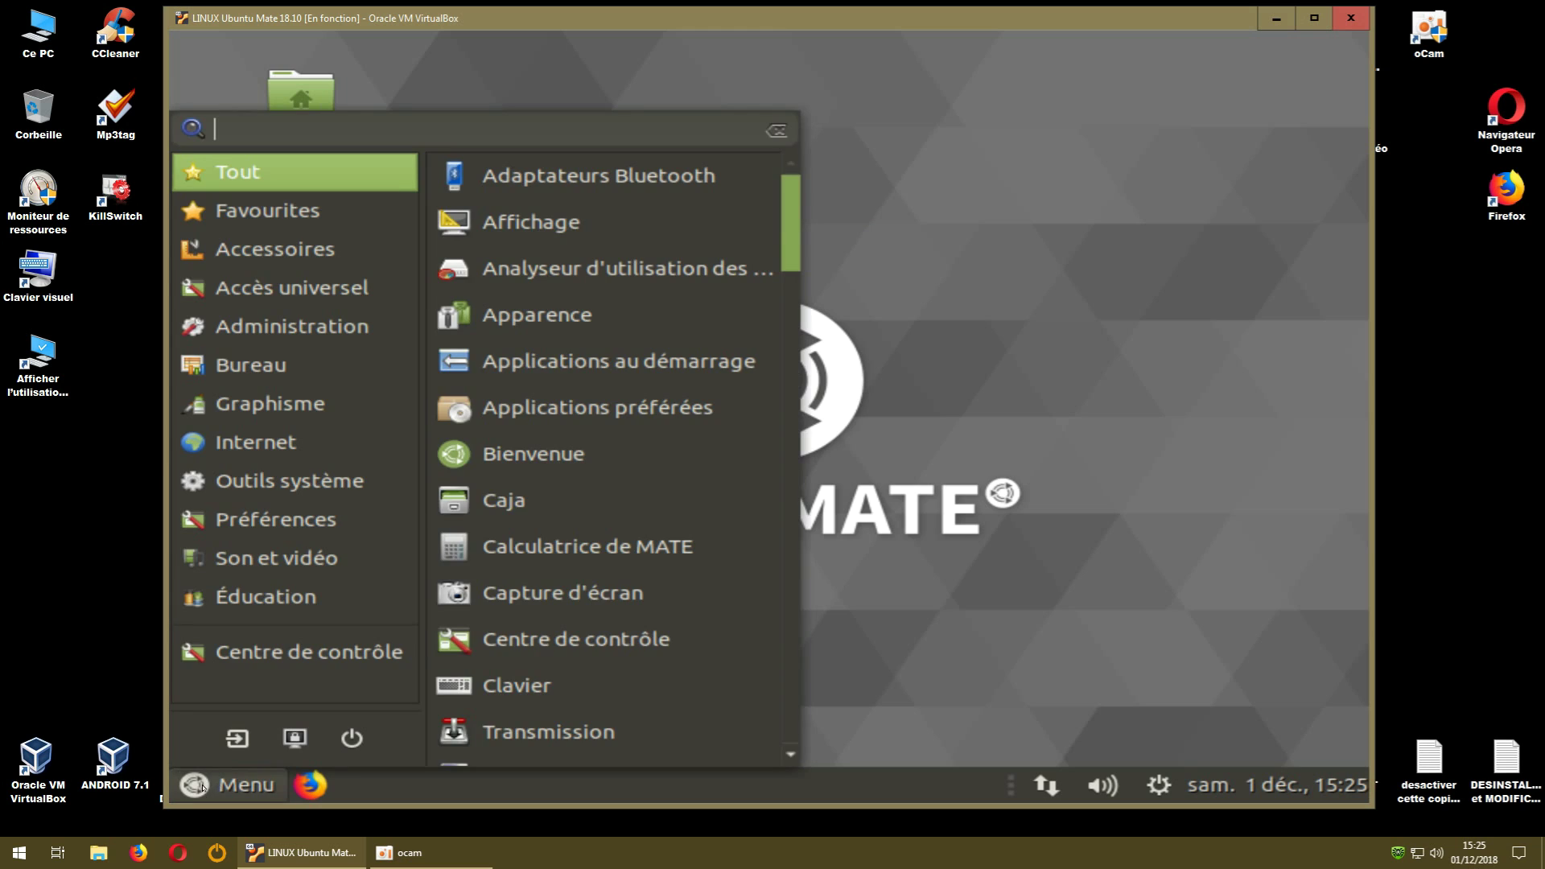
{"action": "left_click", "coordinate": [276, 519]}
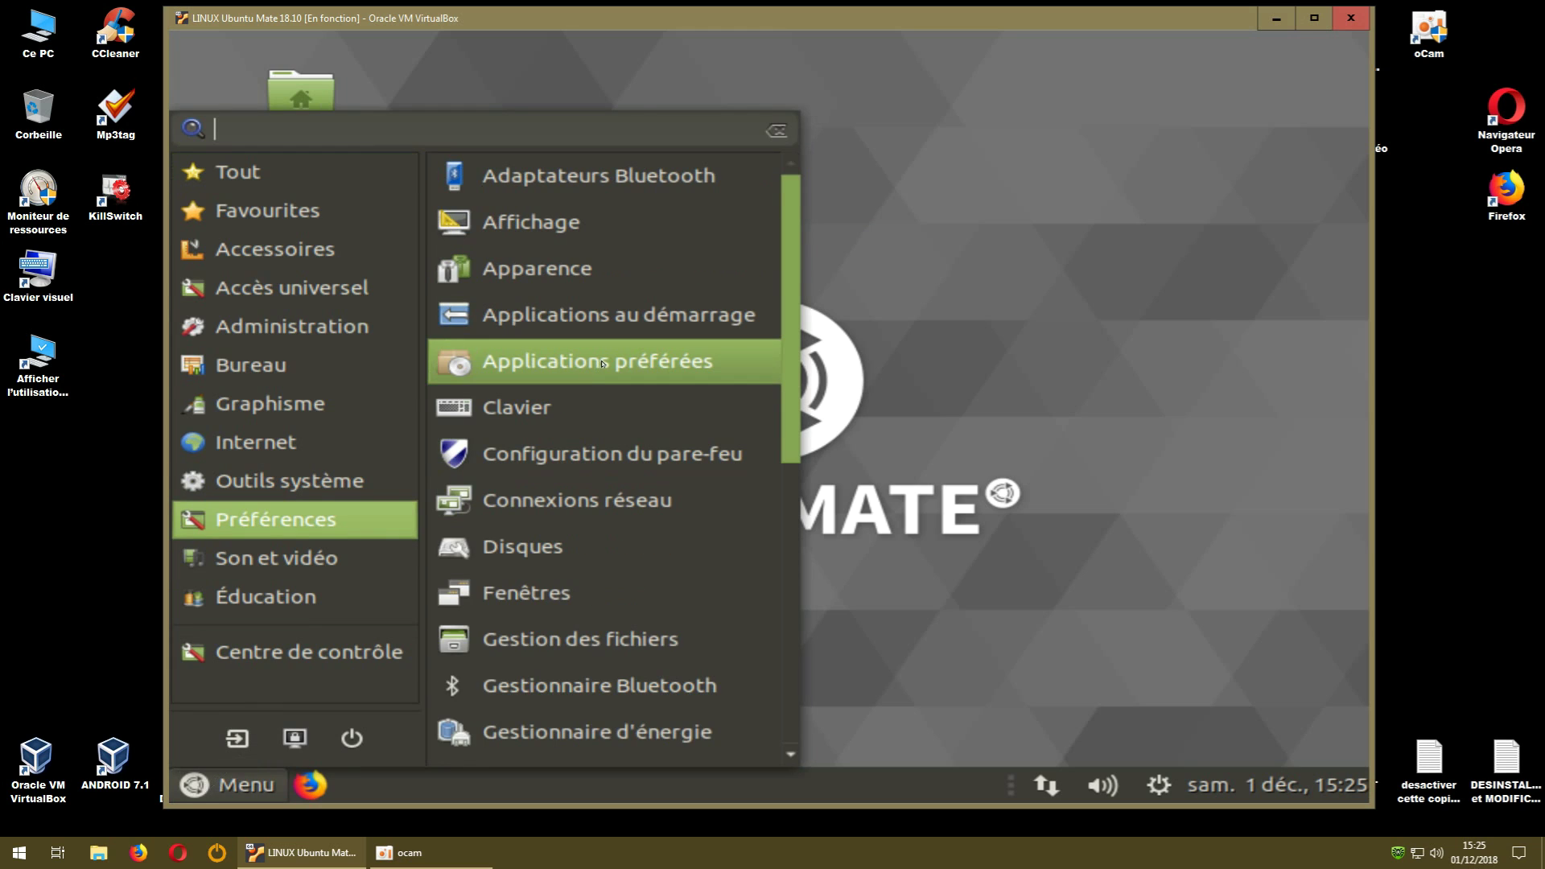
{"action": "left_click", "coordinate": [602, 363]}
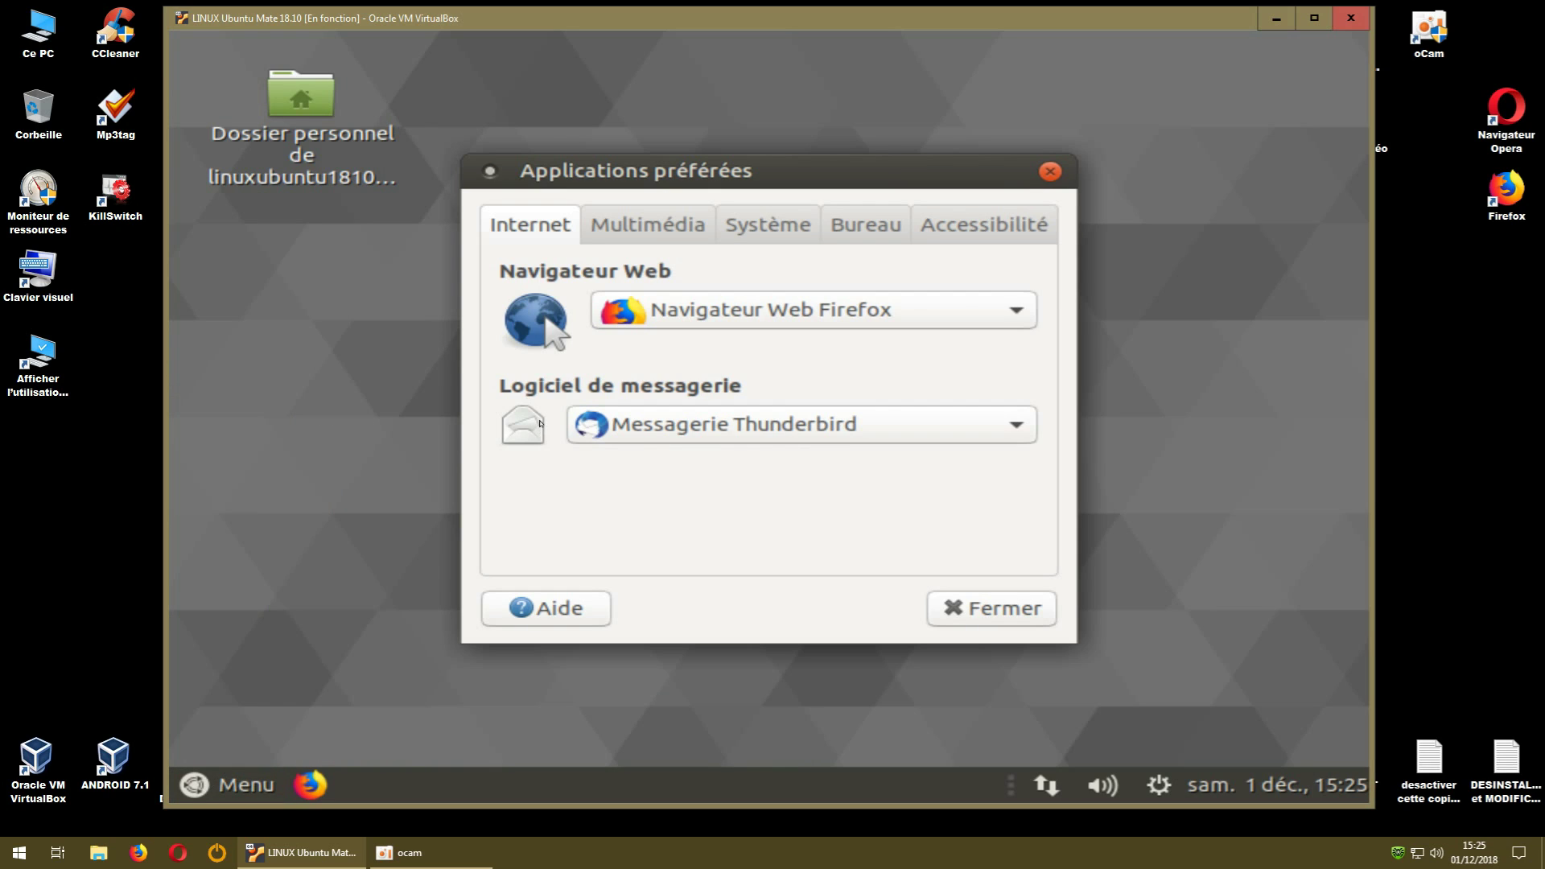
{"action": "left_click", "coordinate": [664, 228]}
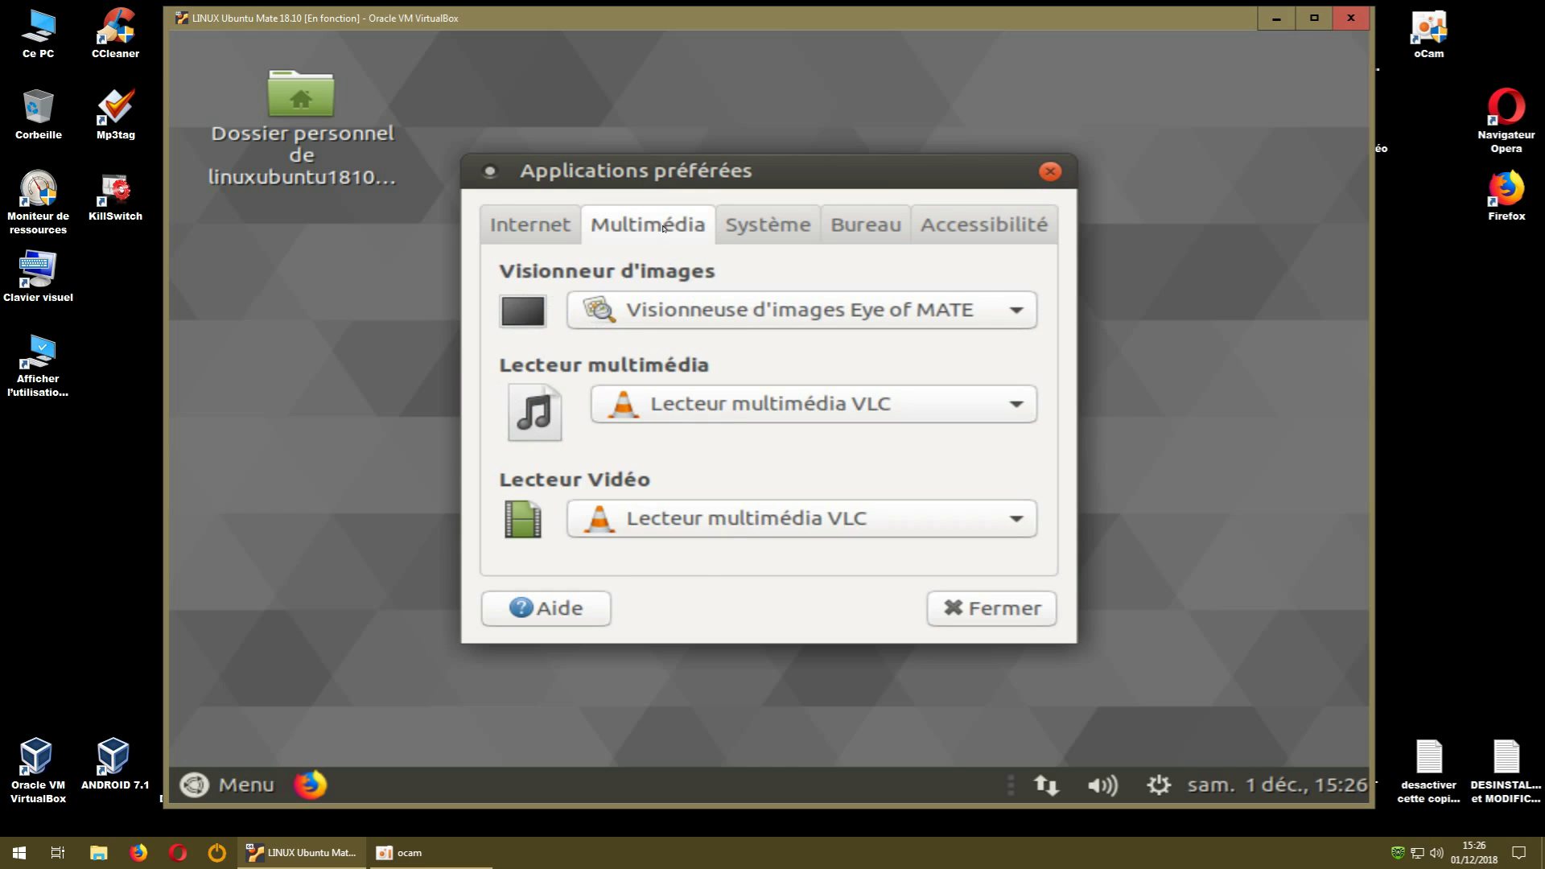
{"action": "left_click", "coordinate": [756, 234]}
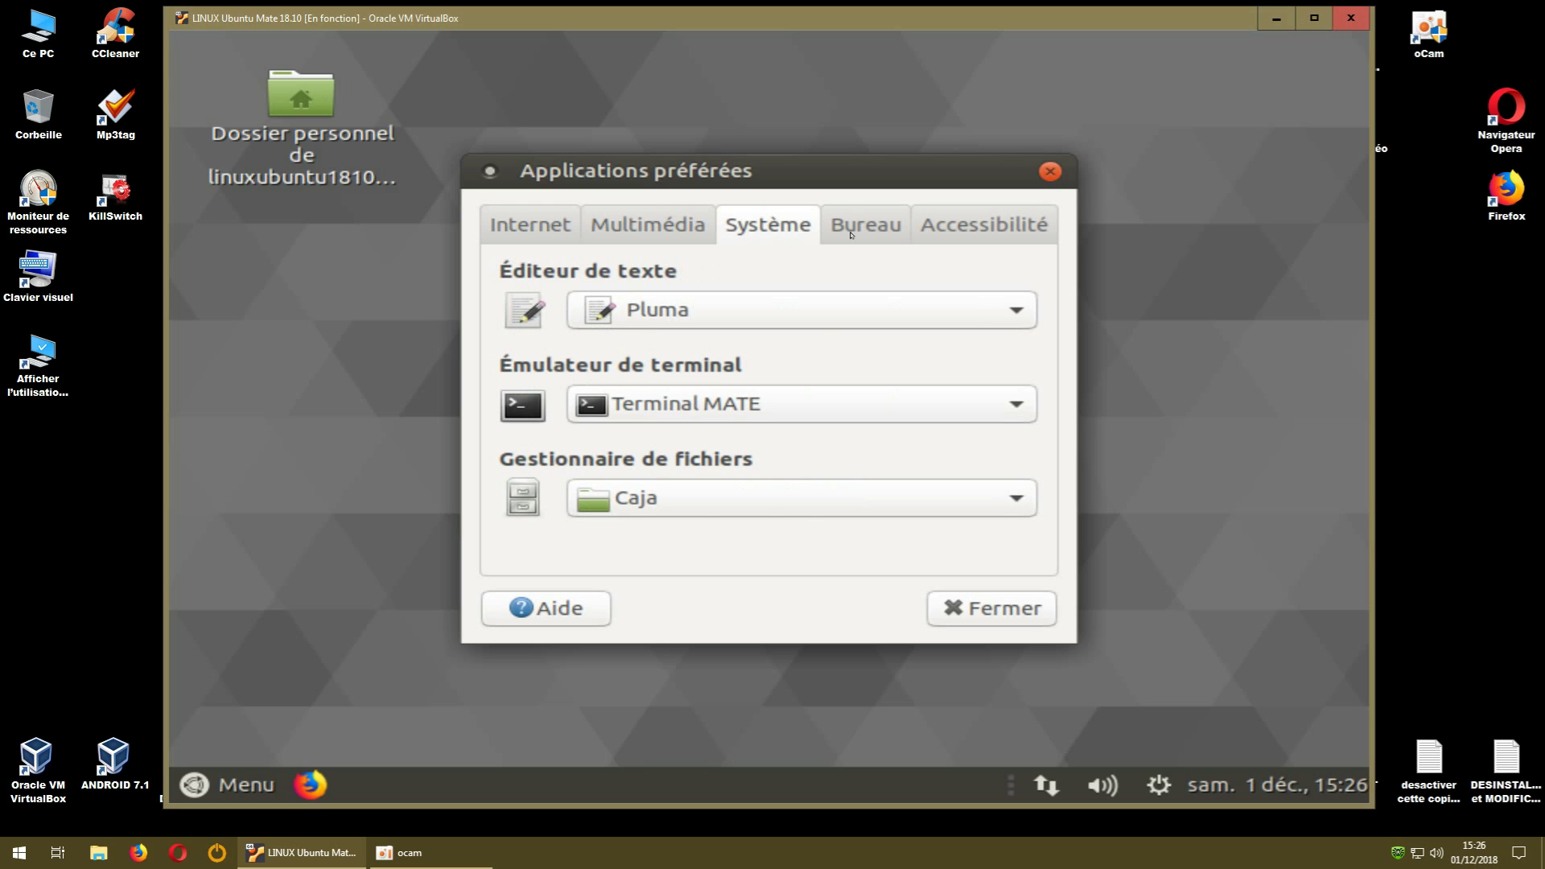
{"action": "left_click", "coordinate": [877, 228]}
{"action": "left_click", "coordinate": [962, 227]}
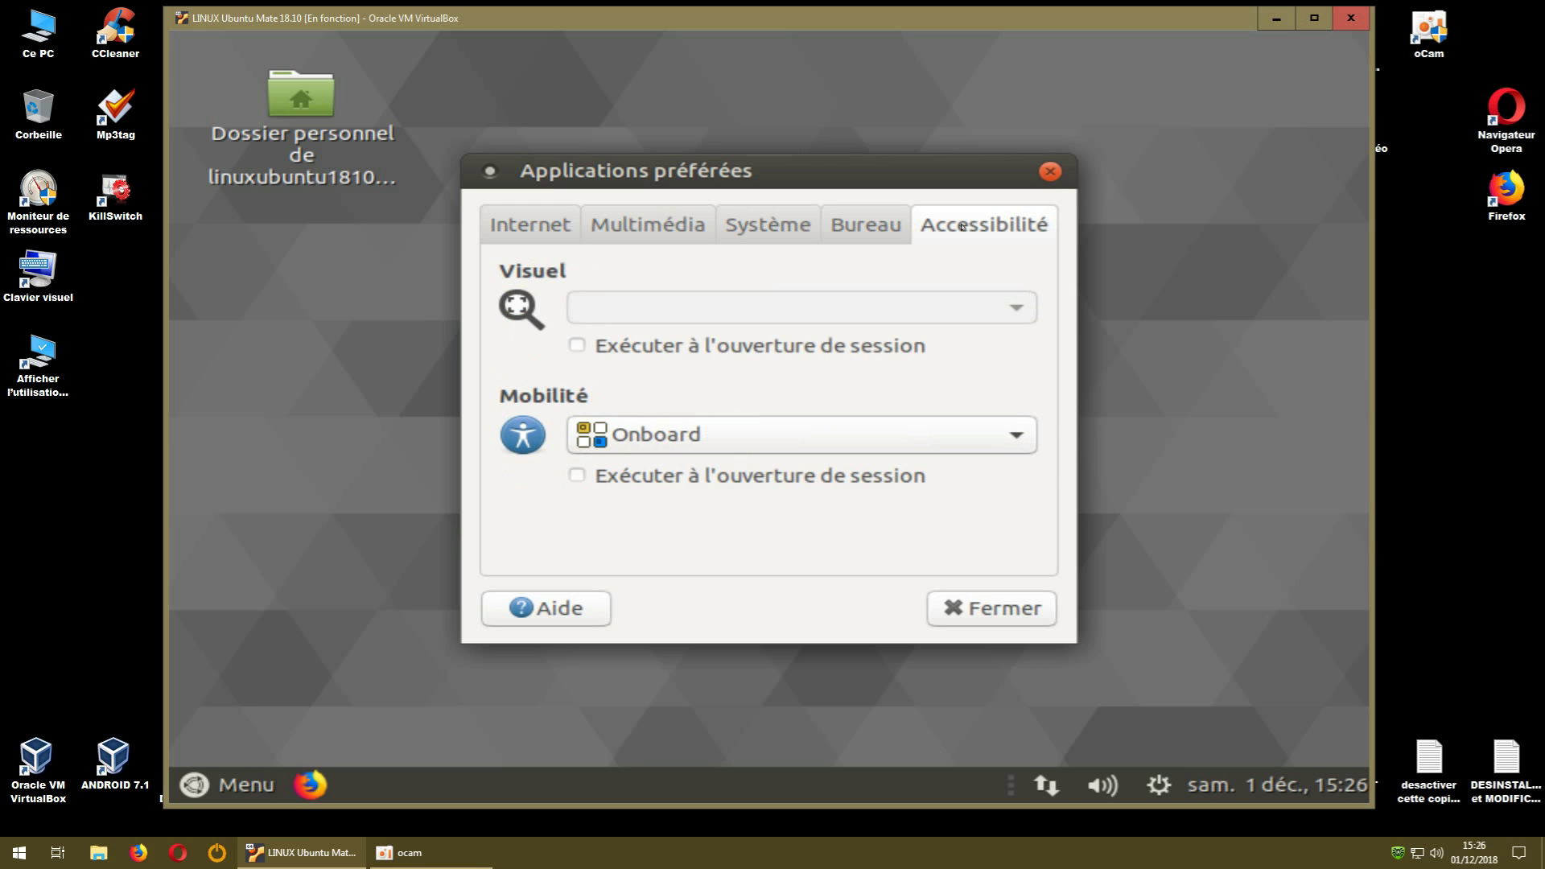
{"action": "left_click", "coordinate": [1050, 172]}
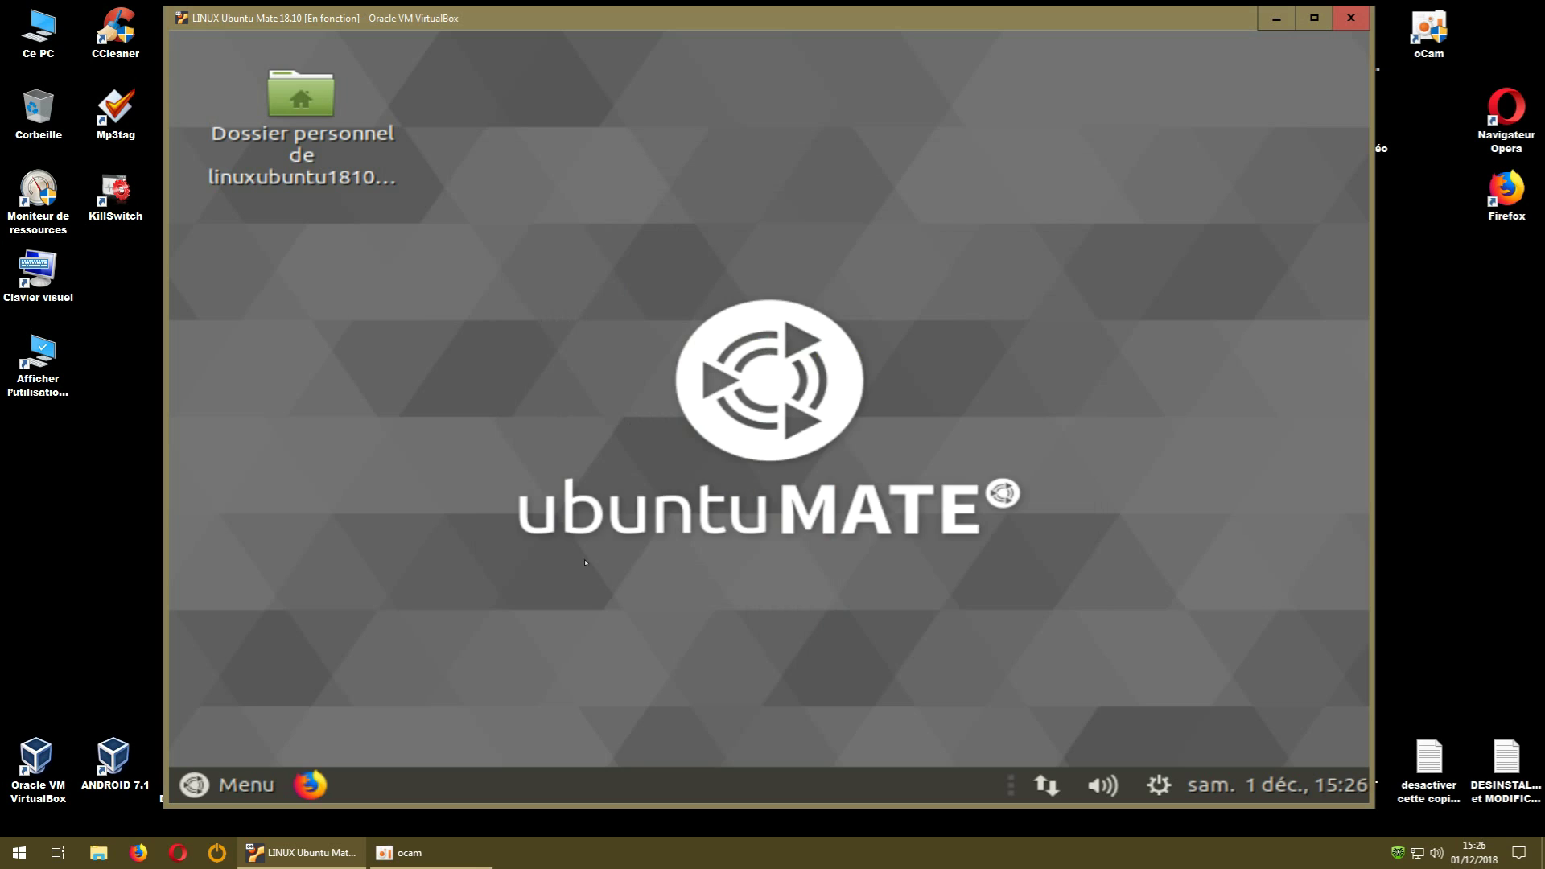
Browse the complete list of installed applications down to the Software Boutique and Cheese entries.
{"action": "left_click", "coordinate": [239, 774]}
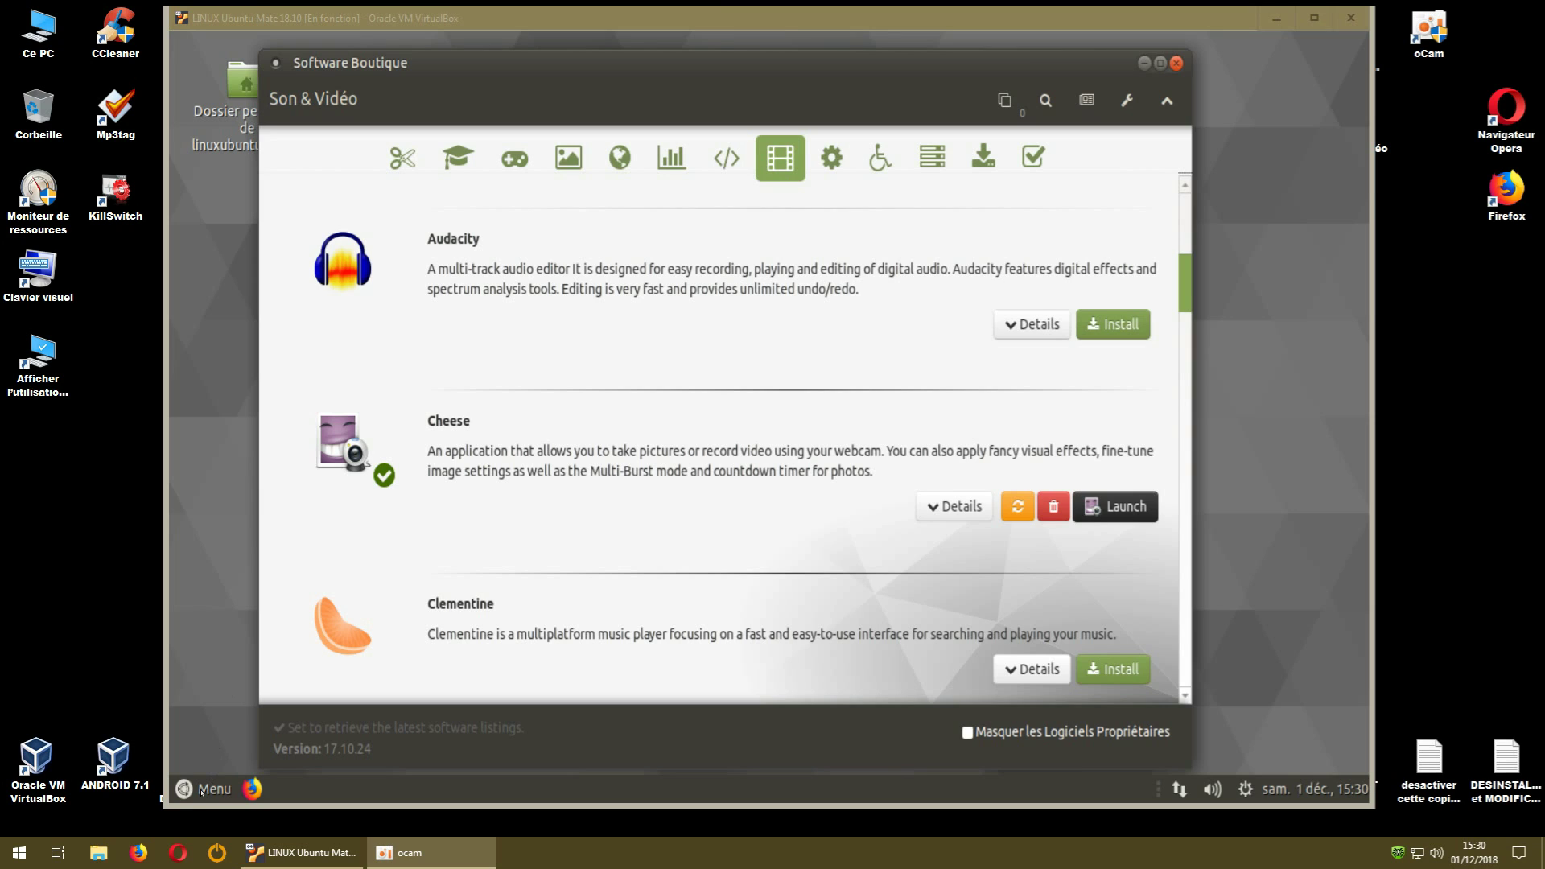
{"action": "left_click", "coordinate": [201, 791]}
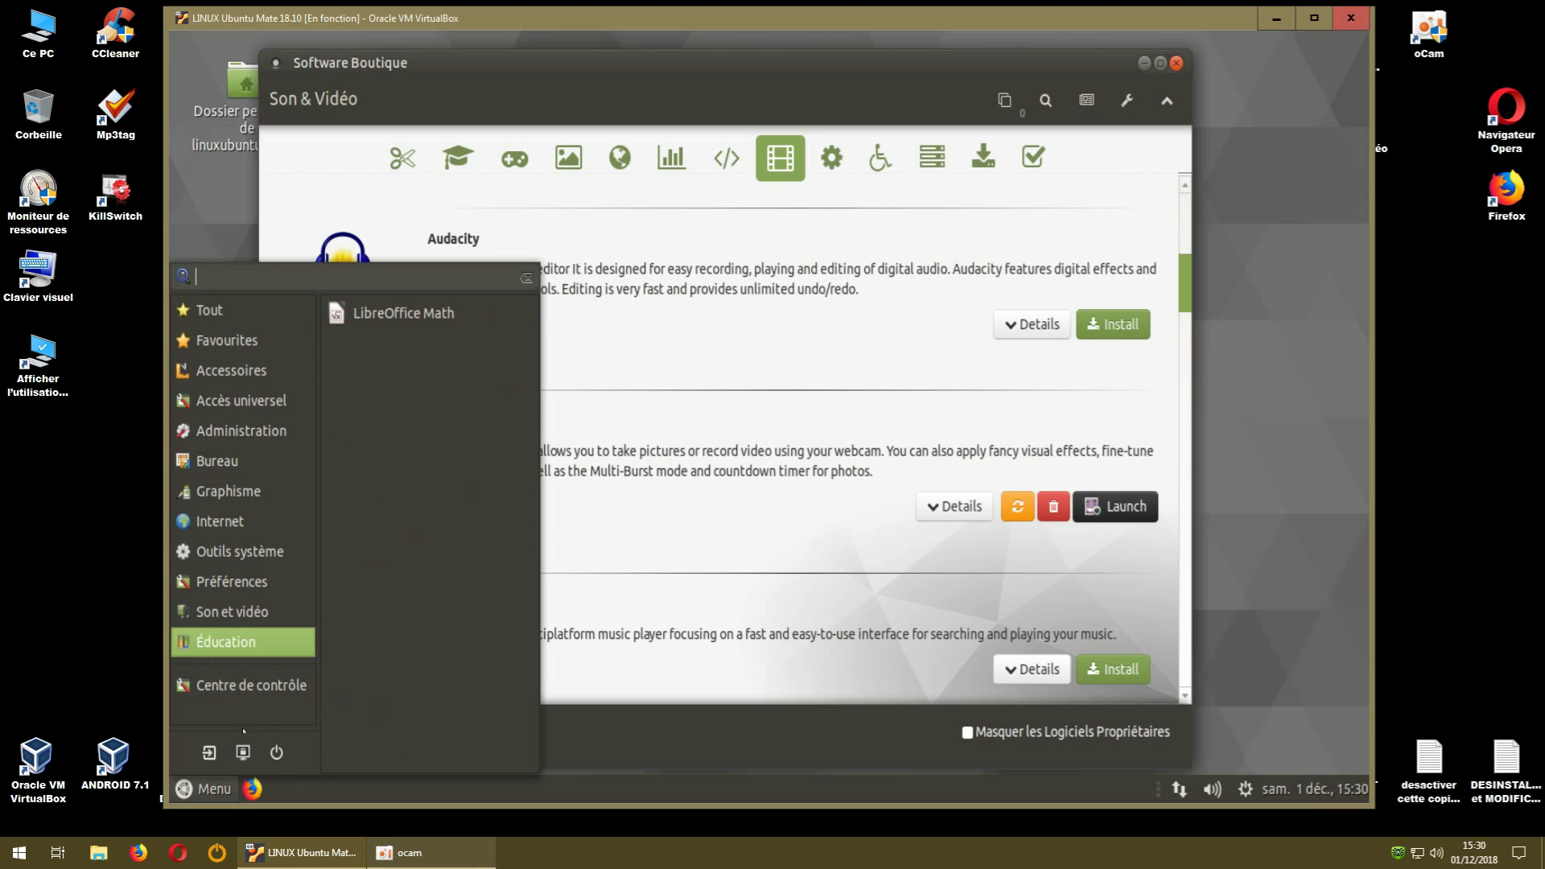
{"action": "left_click", "coordinate": [197, 790]}
{"action": "left_click", "coordinate": [197, 790]}
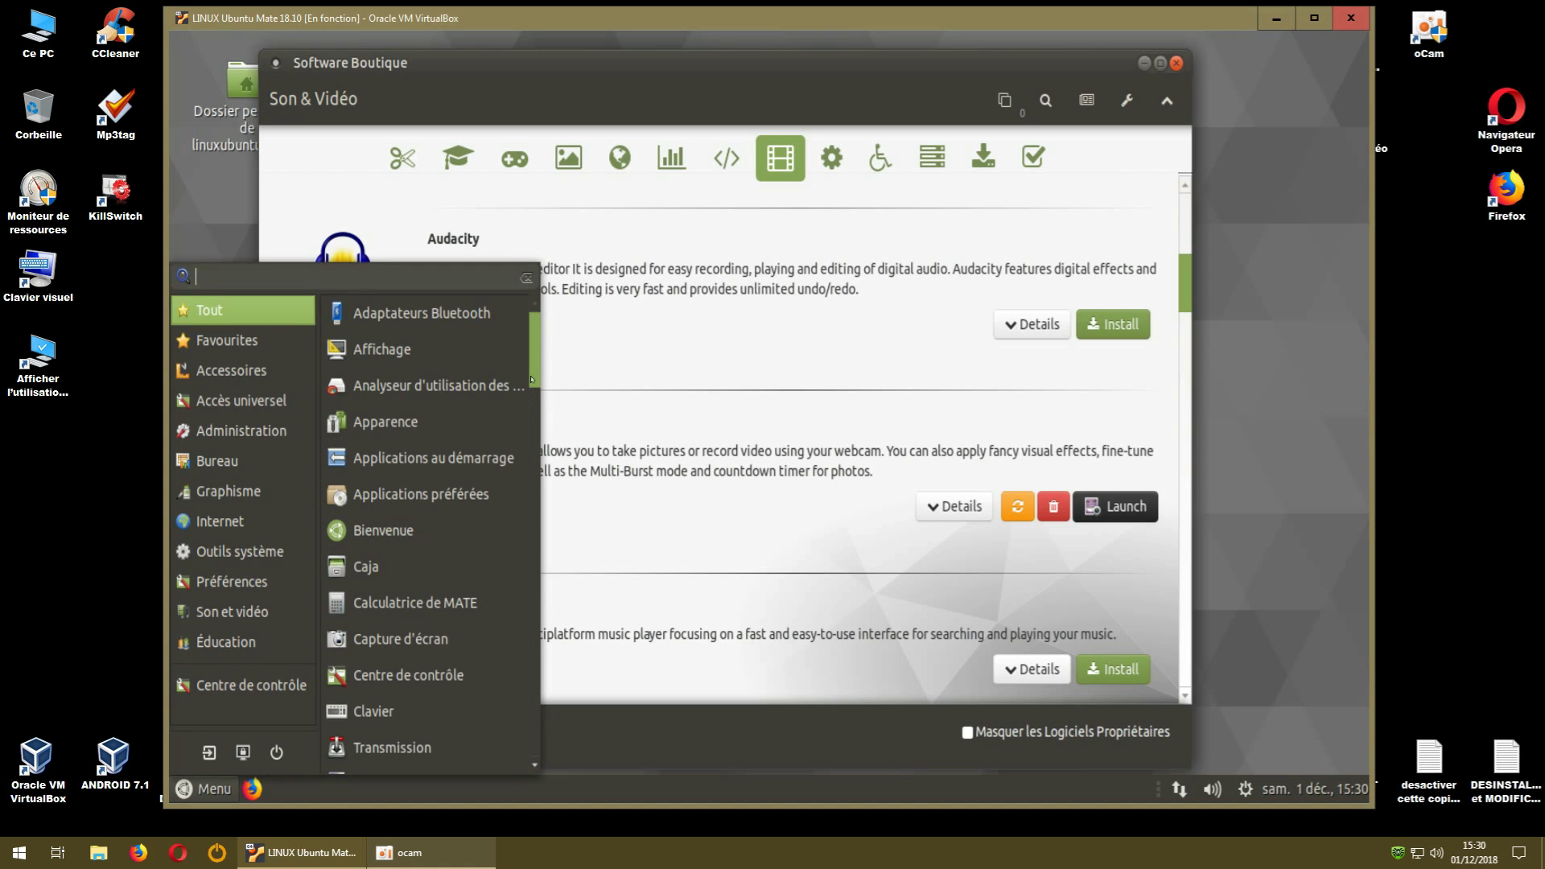
{"action": "left_click_drag", "start_coordinate": [531, 379], "coordinate": [529, 523]}
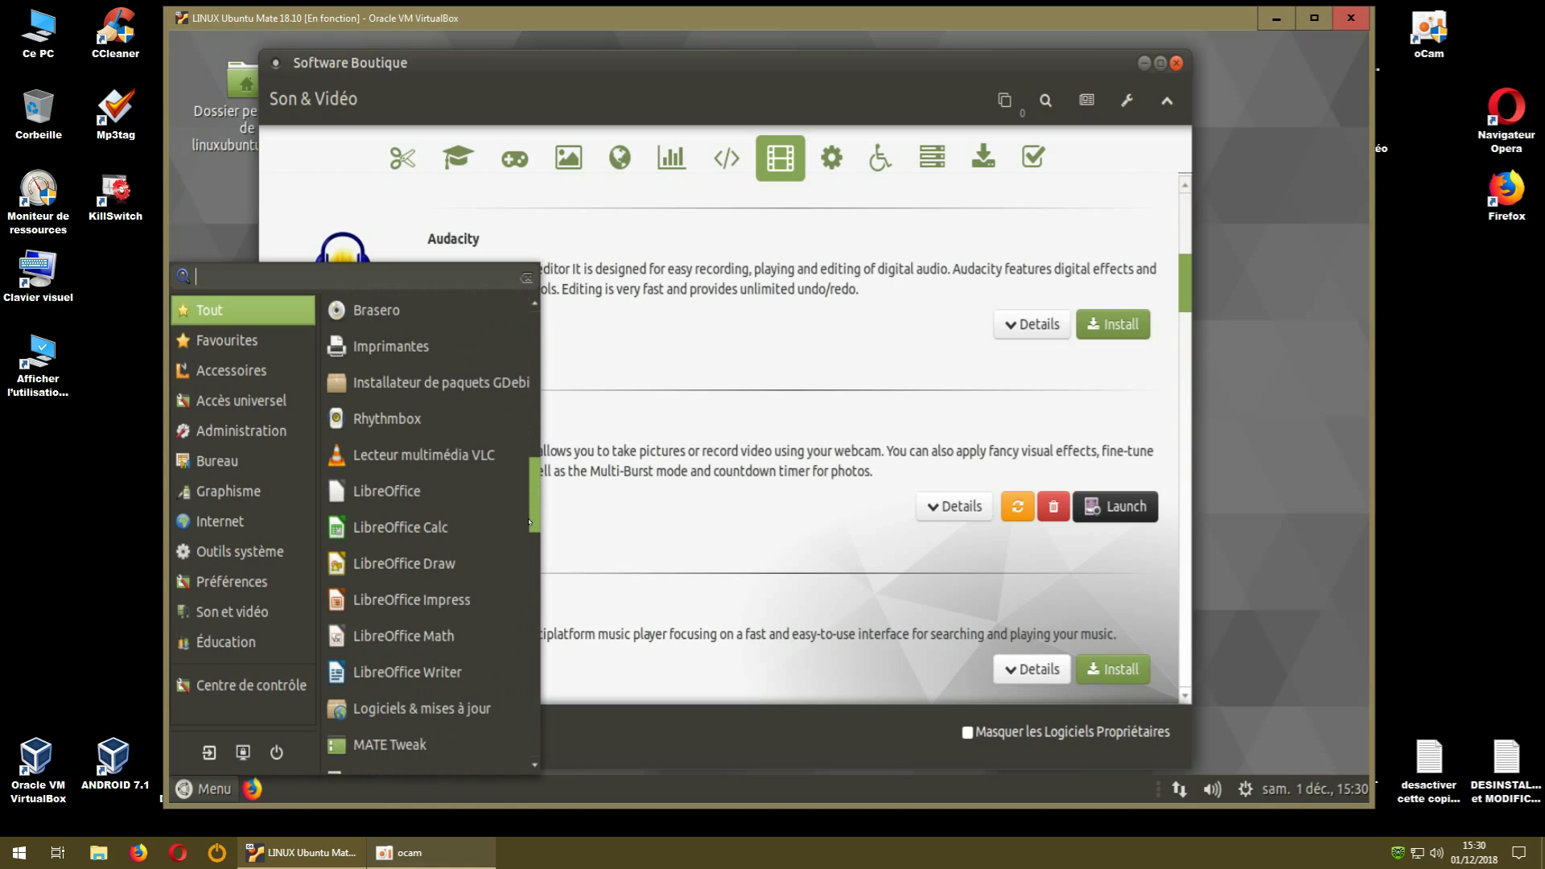
{"action": "left_click_drag", "start_coordinate": [529, 521], "coordinate": [522, 681]}
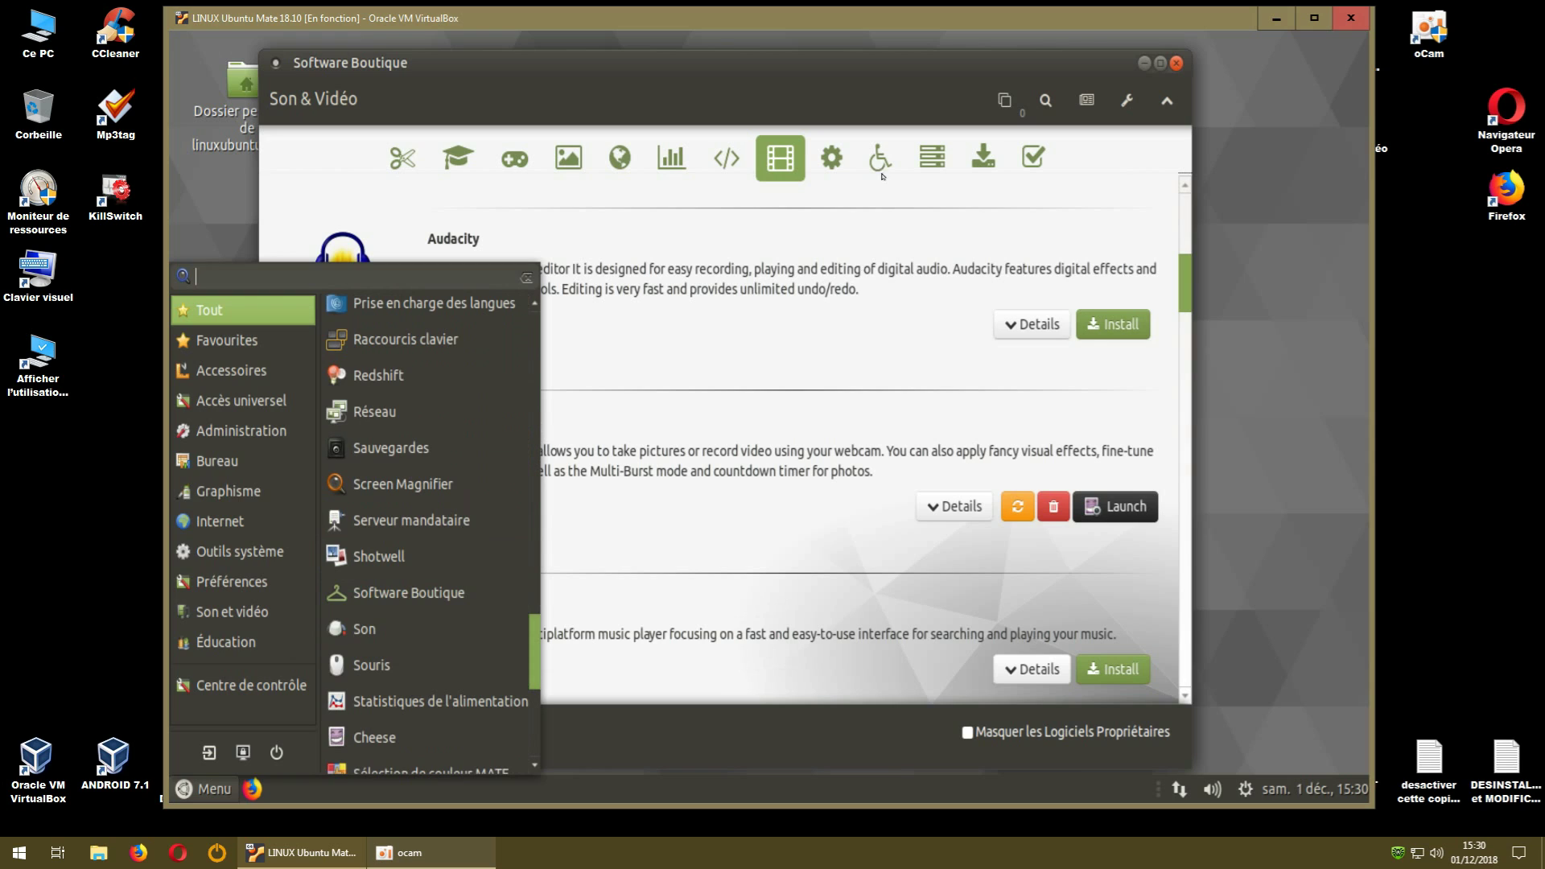
Close the application menu, move the Software Boutique window toward the desktop's upper-left corner and widen it.
{"action": "left_click", "coordinate": [895, 67]}
{"action": "left_click_drag", "start_coordinate": [896, 66], "coordinate": [751, 58]}
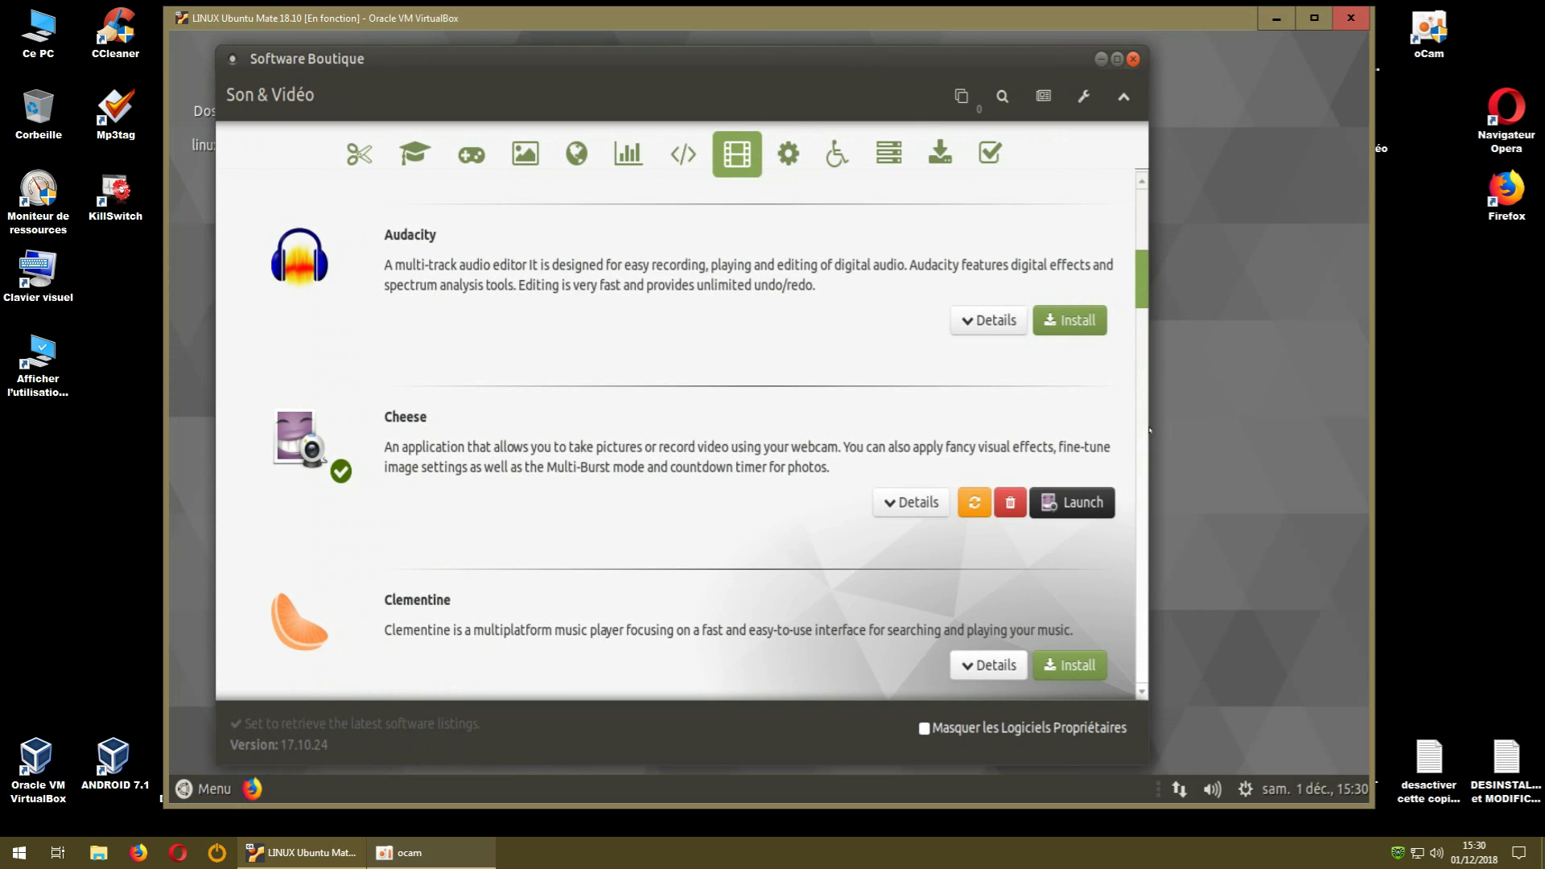
{"action": "left_click_drag", "start_coordinate": [1139, 432], "coordinate": [1342, 432]}
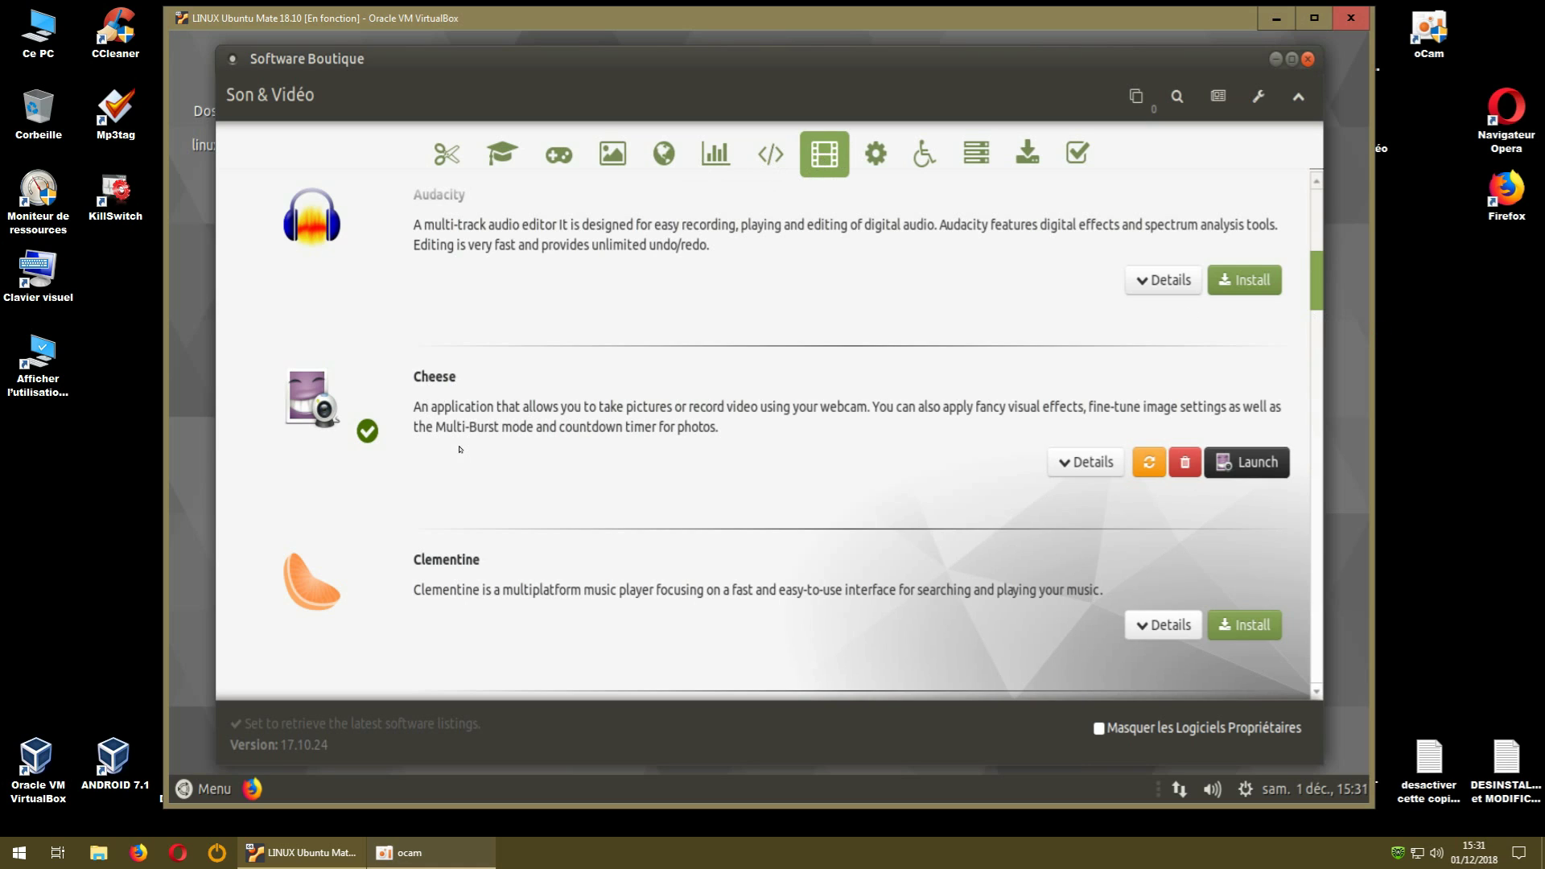
Queue Cheese and Rhythmbox for removal in the Son & Vidéo category, and look through the remaining entries down to VLC.
{"action": "left_click", "coordinate": [1183, 463]}
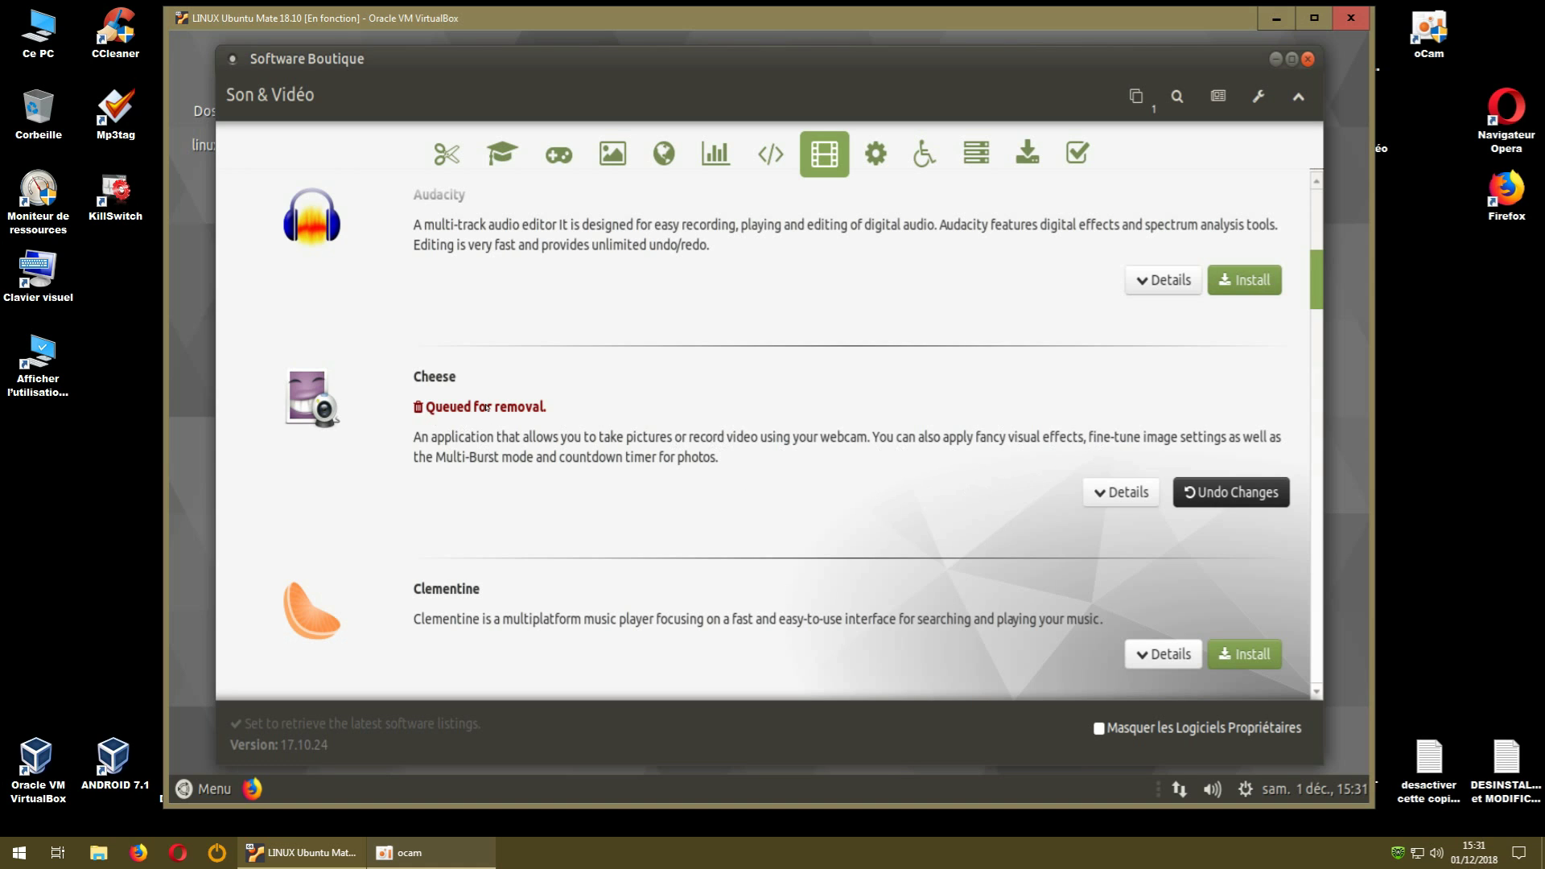
{"action": "scroll", "coordinate": [1316, 302], "scroll_direction": "down", "scroll_amount": 8}
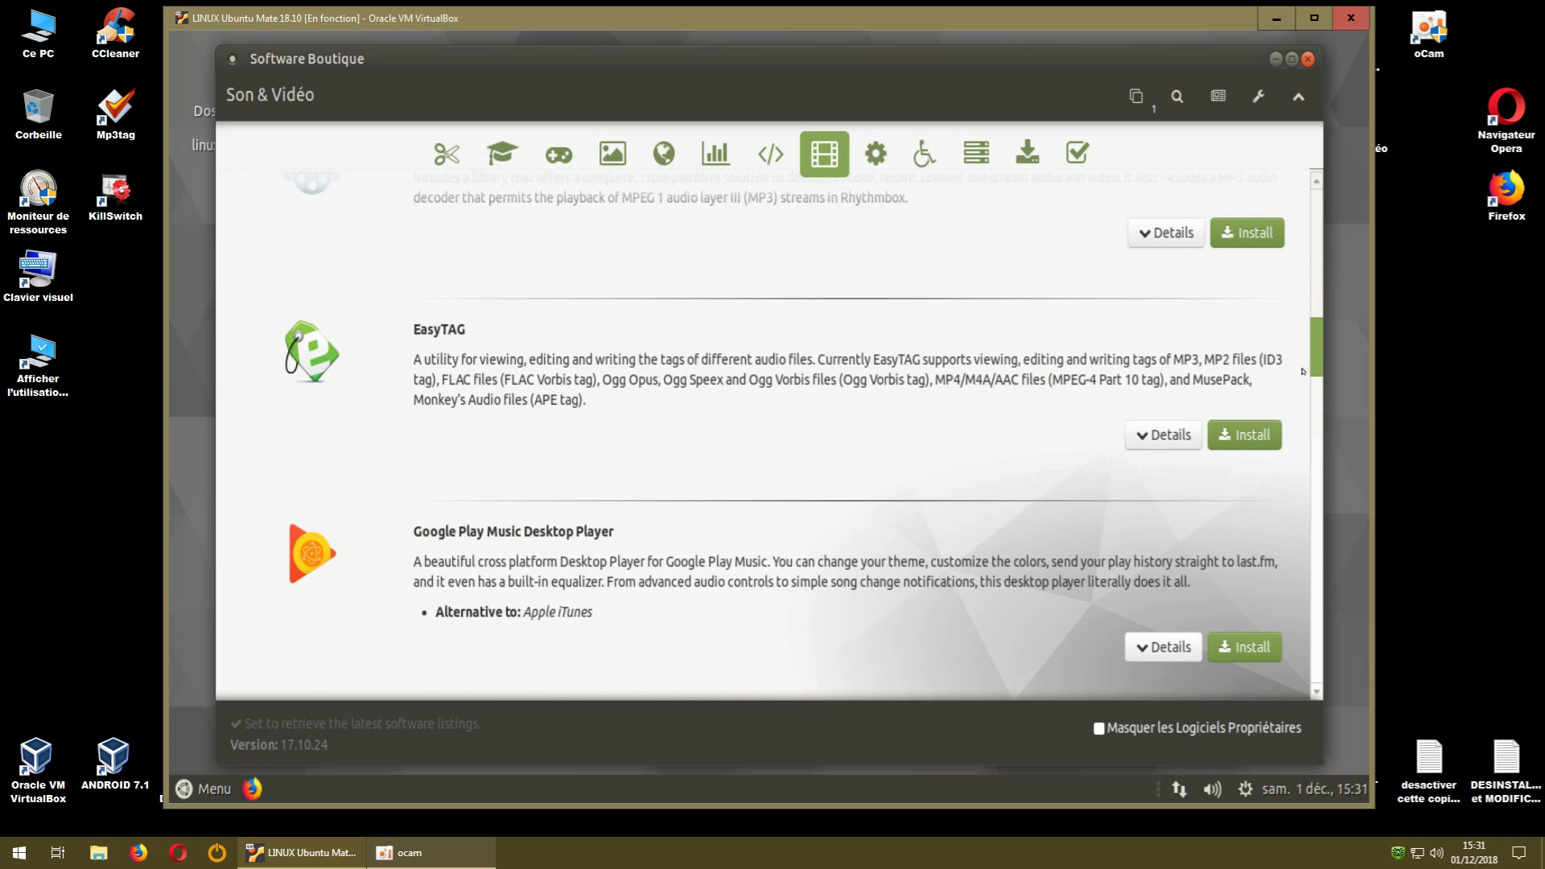
{"action": "left_click_drag", "start_coordinate": [1316, 371], "coordinate": [1318, 608]}
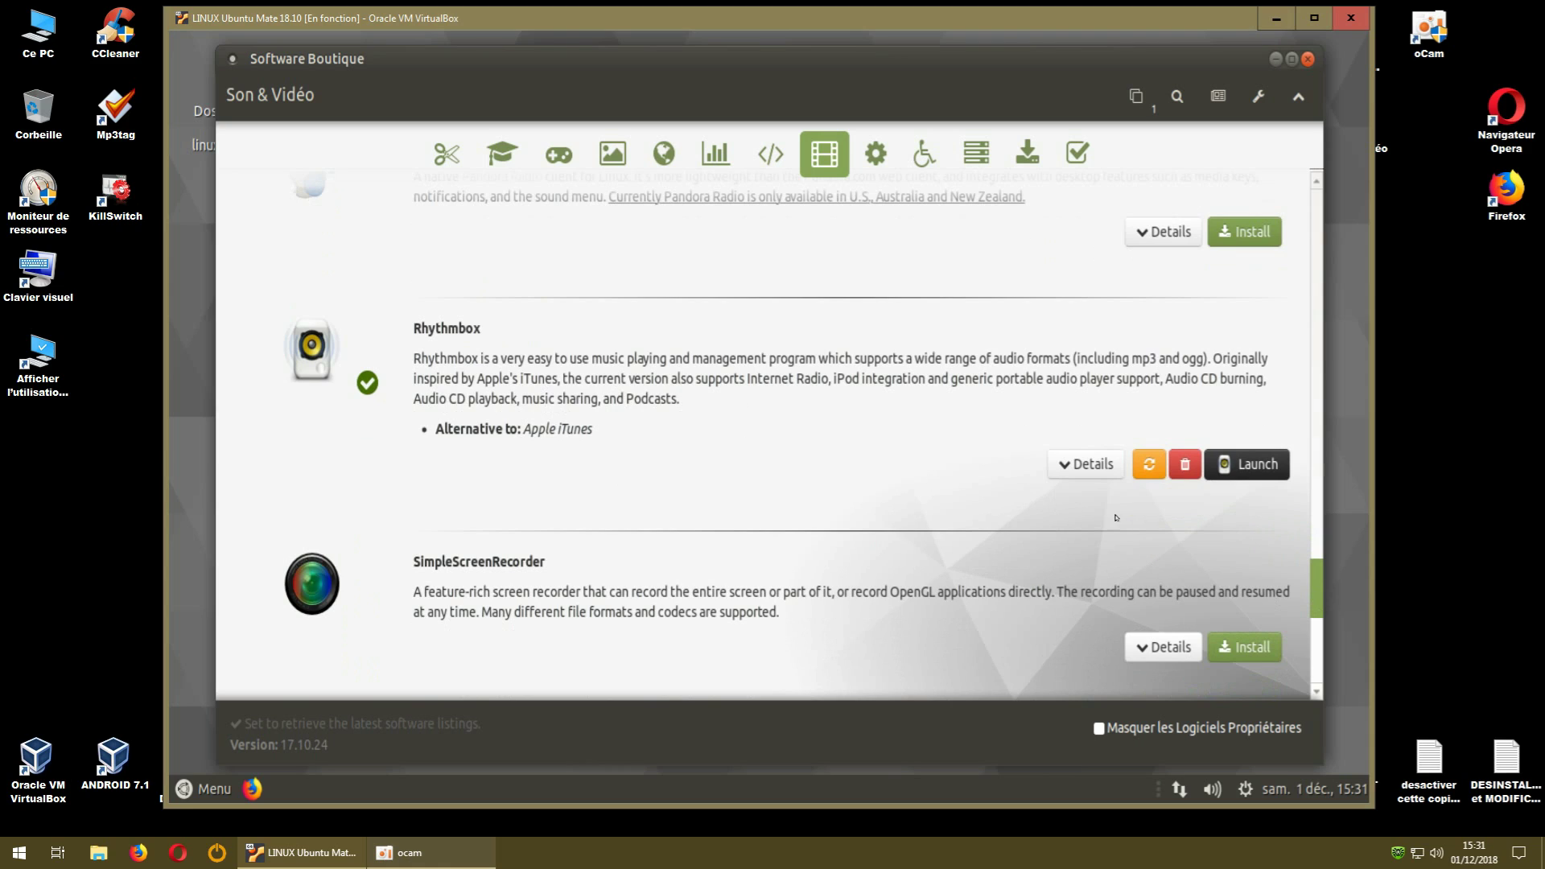
{"action": "left_click", "coordinate": [1184, 465]}
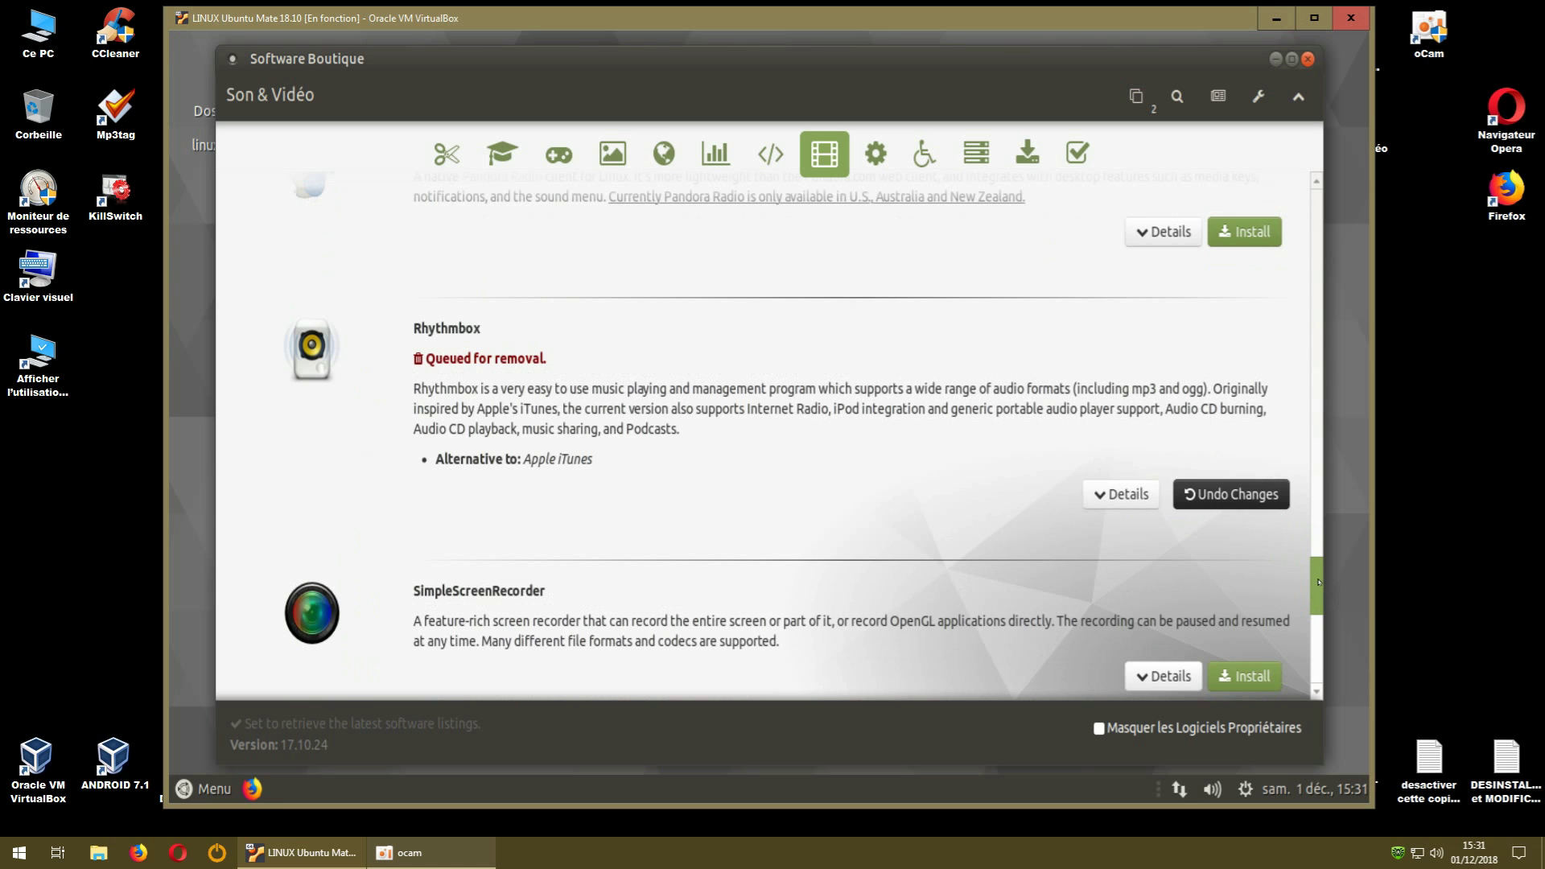
{"action": "left_click_drag", "start_coordinate": [1318, 581], "coordinate": [1309, 653]}
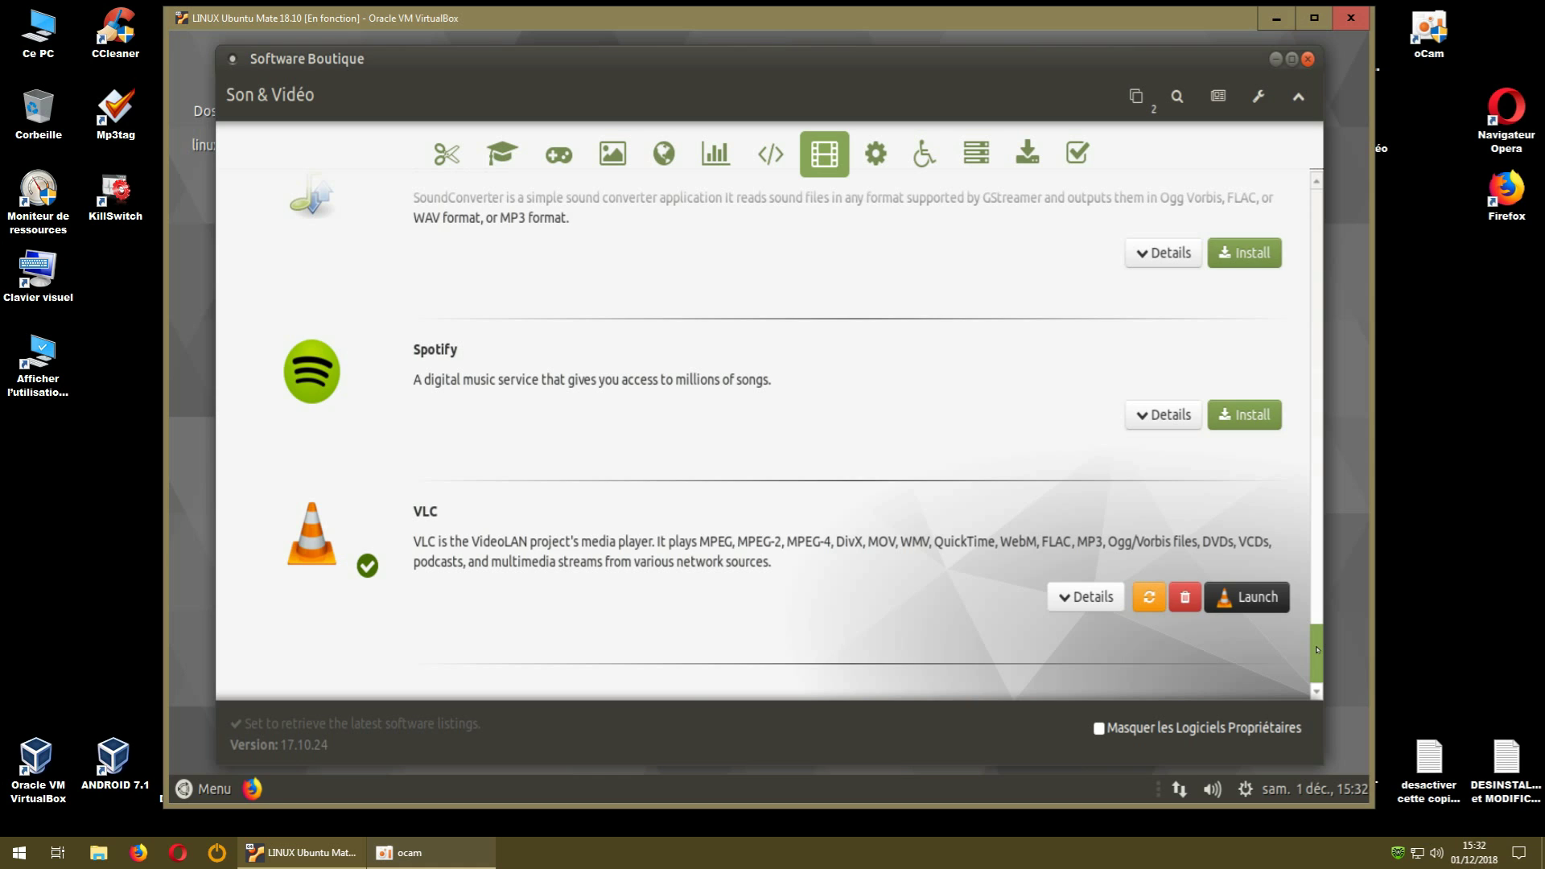
{"action": "scroll", "coordinate": [1317, 649], "scroll_direction": "up", "scroll_amount": 10}
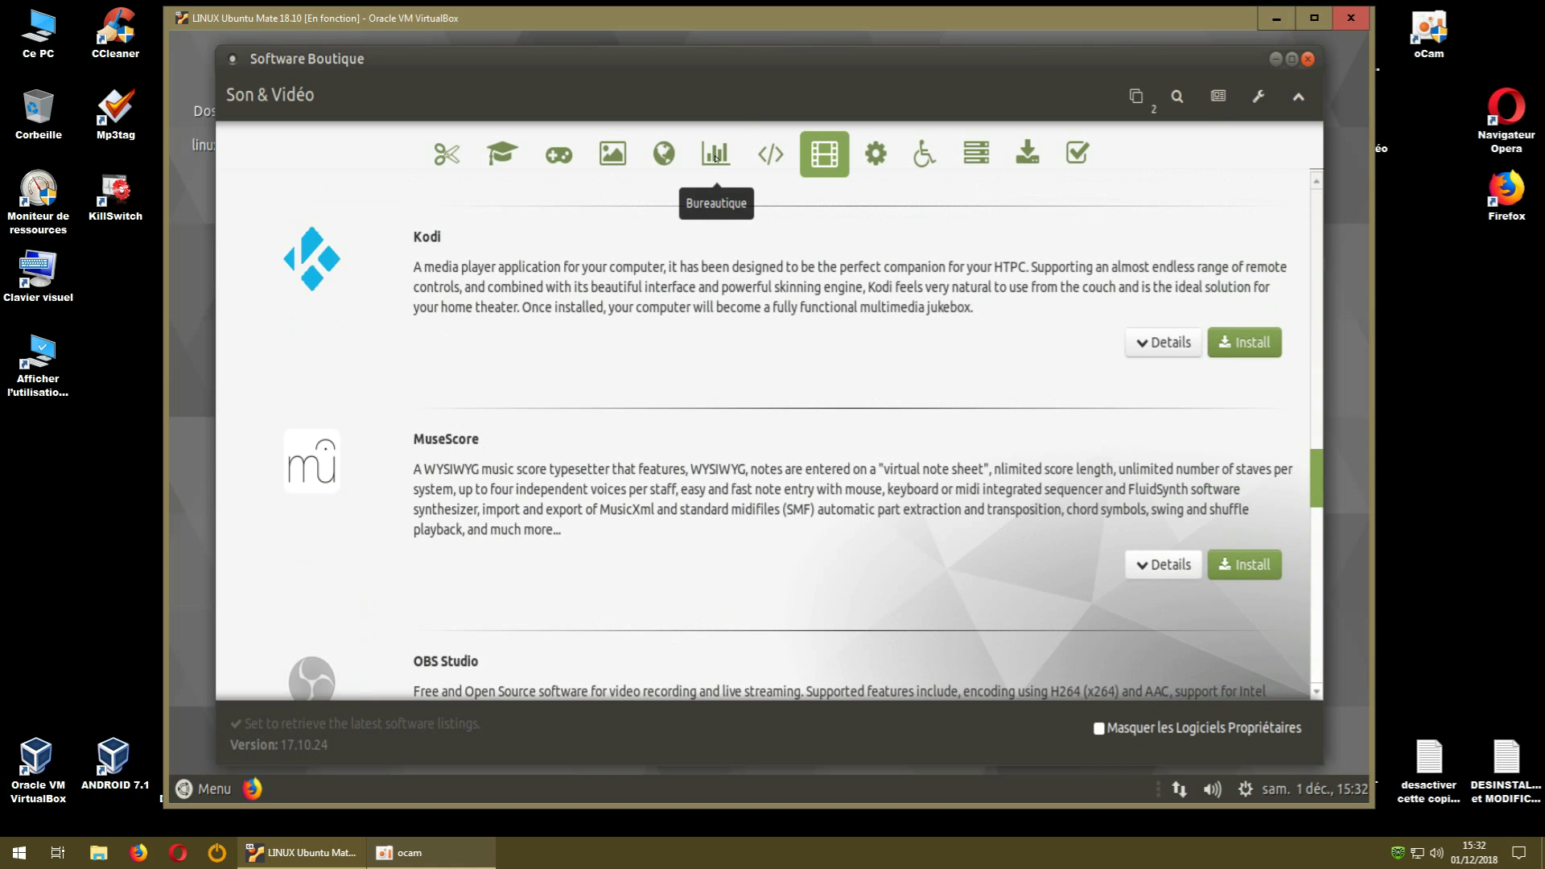
Queue LibreOffice for removal in the Bureautique category, look through the remaining entries down to TexWorks, and close Software Boutique.
{"action": "left_click", "coordinate": [715, 156]}
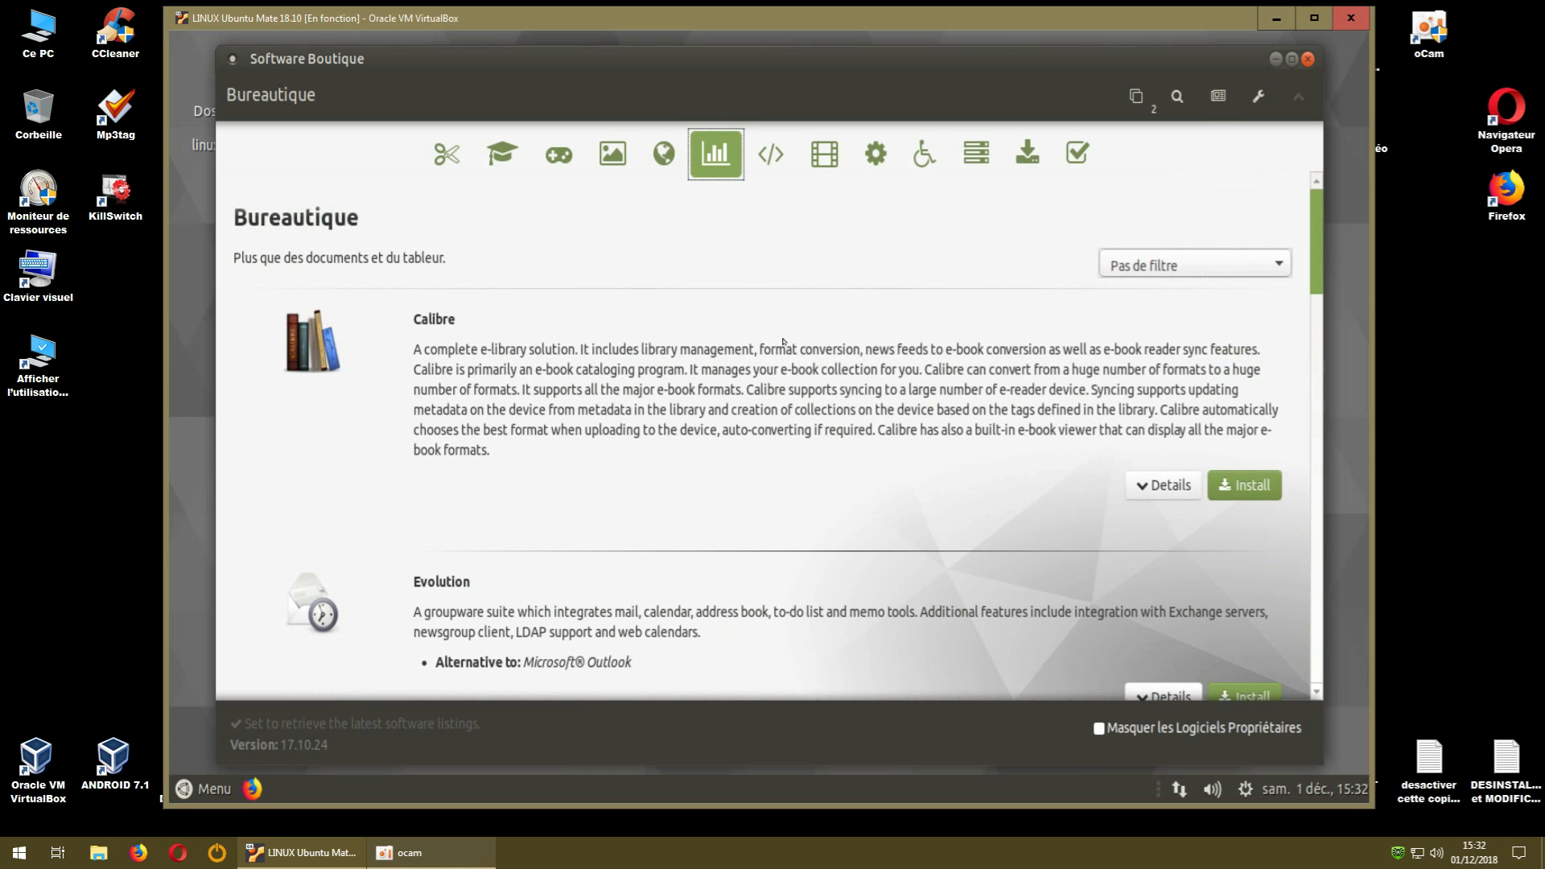
{"action": "scroll", "coordinate": [1256, 322], "scroll_direction": "down", "scroll_amount": 3}
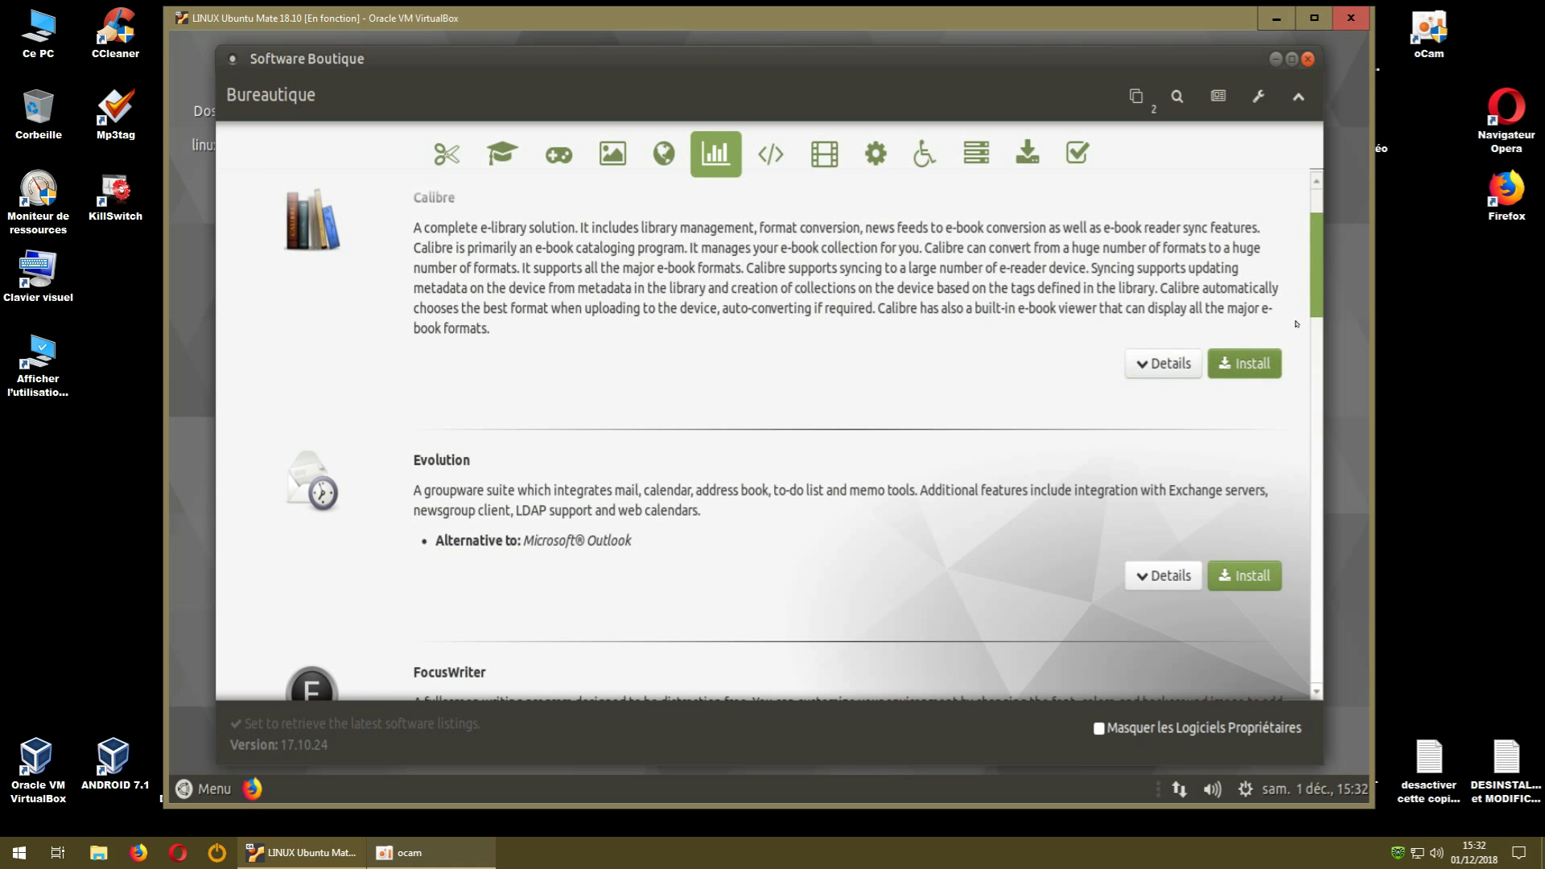
{"action": "left_click_drag", "start_coordinate": [1318, 321], "coordinate": [1304, 555]}
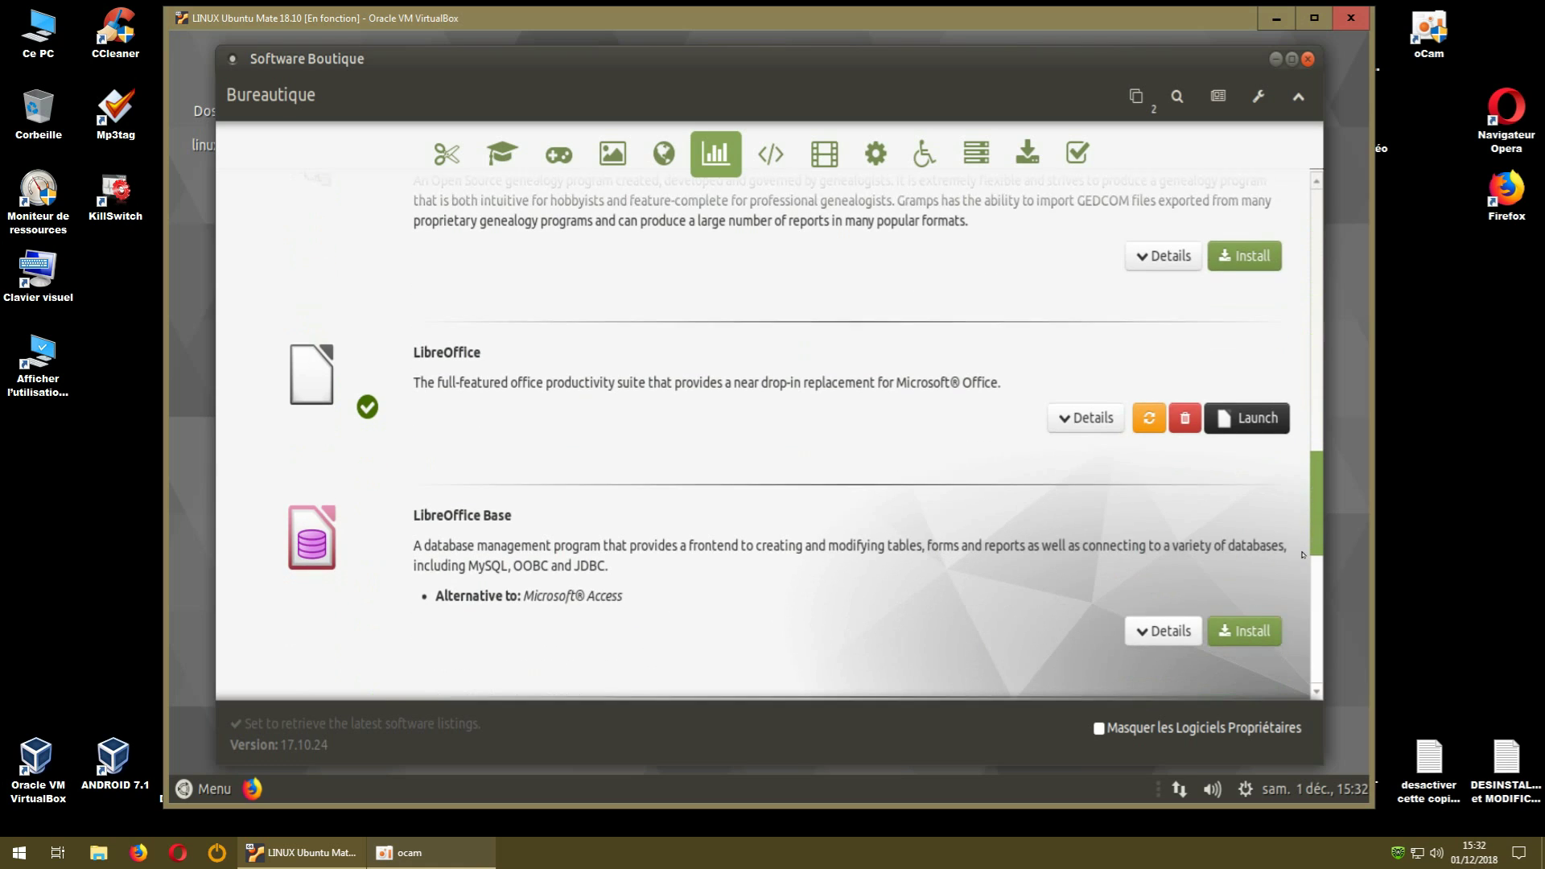
{"action": "left_click", "coordinate": [1184, 402]}
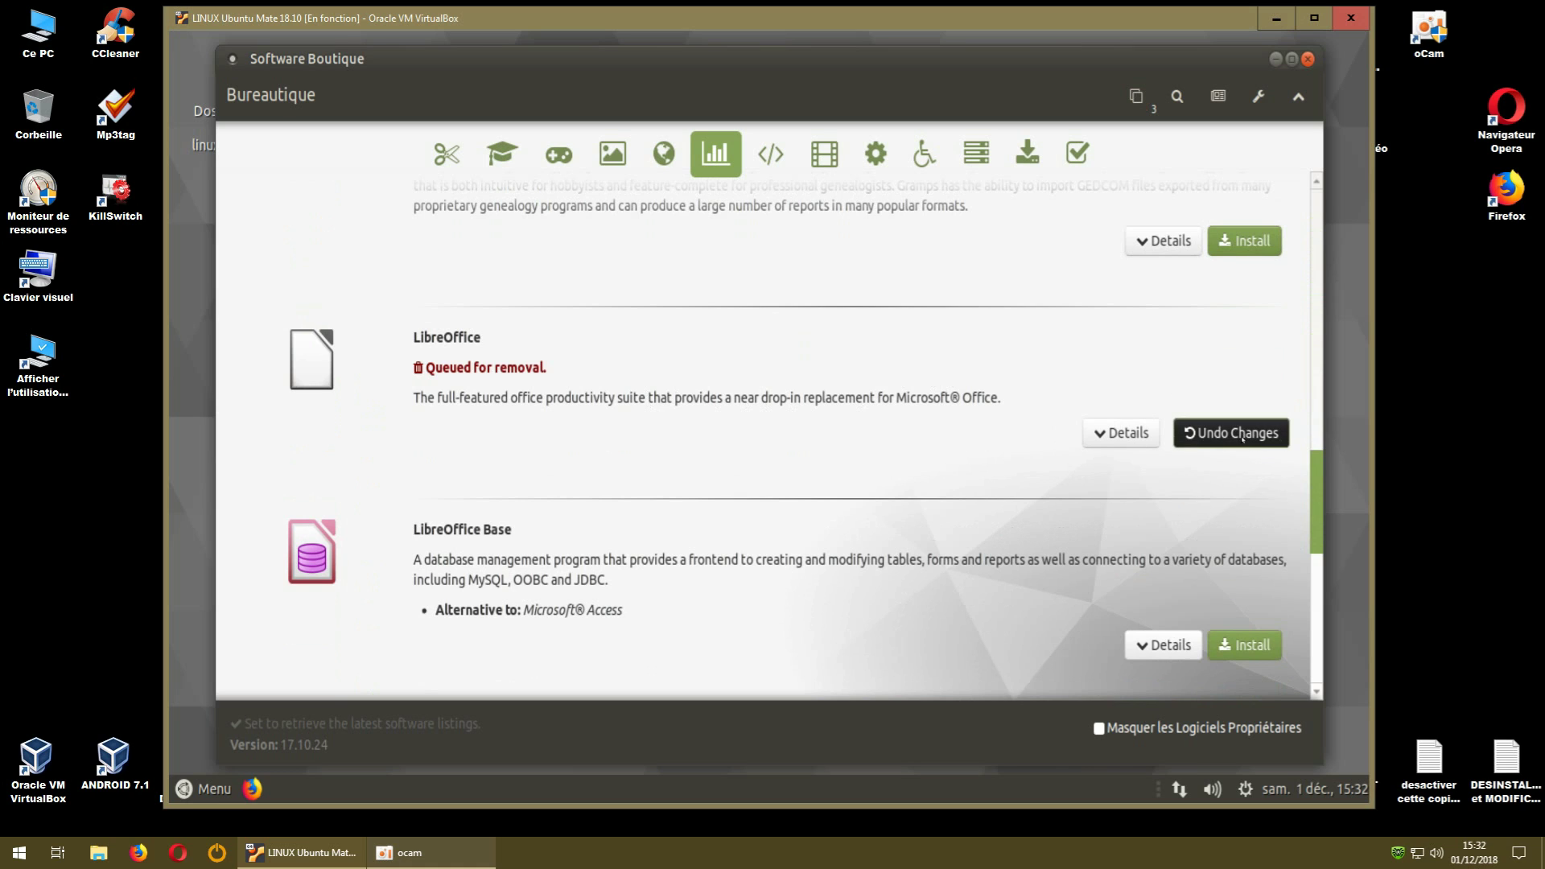
{"action": "left_click_drag", "start_coordinate": [1318, 509], "coordinate": [1317, 656]}
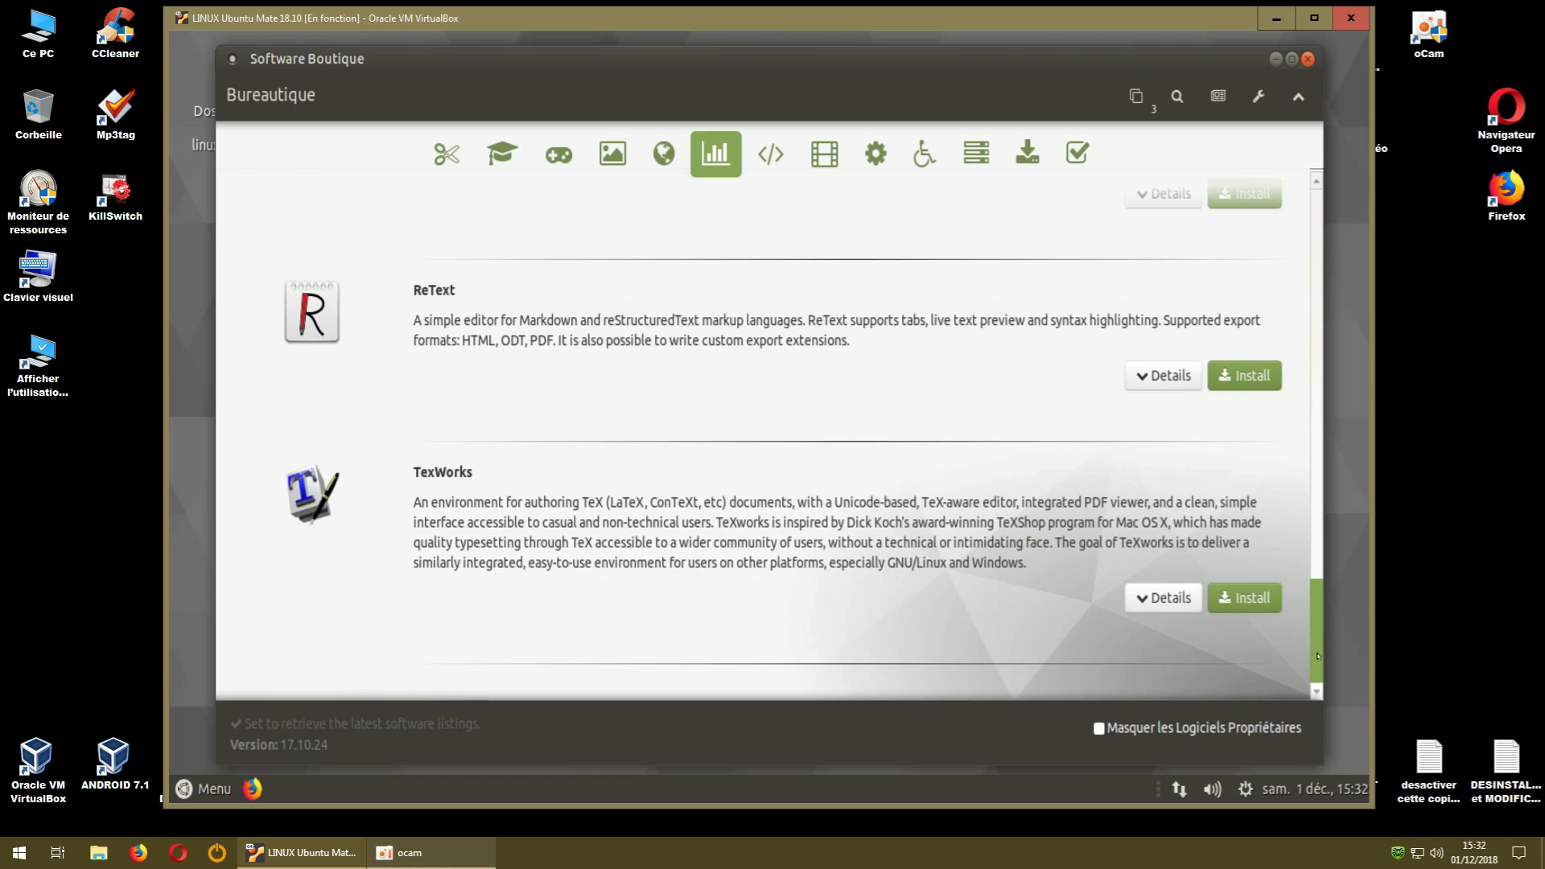
{"action": "left_click", "coordinate": [1308, 59]}
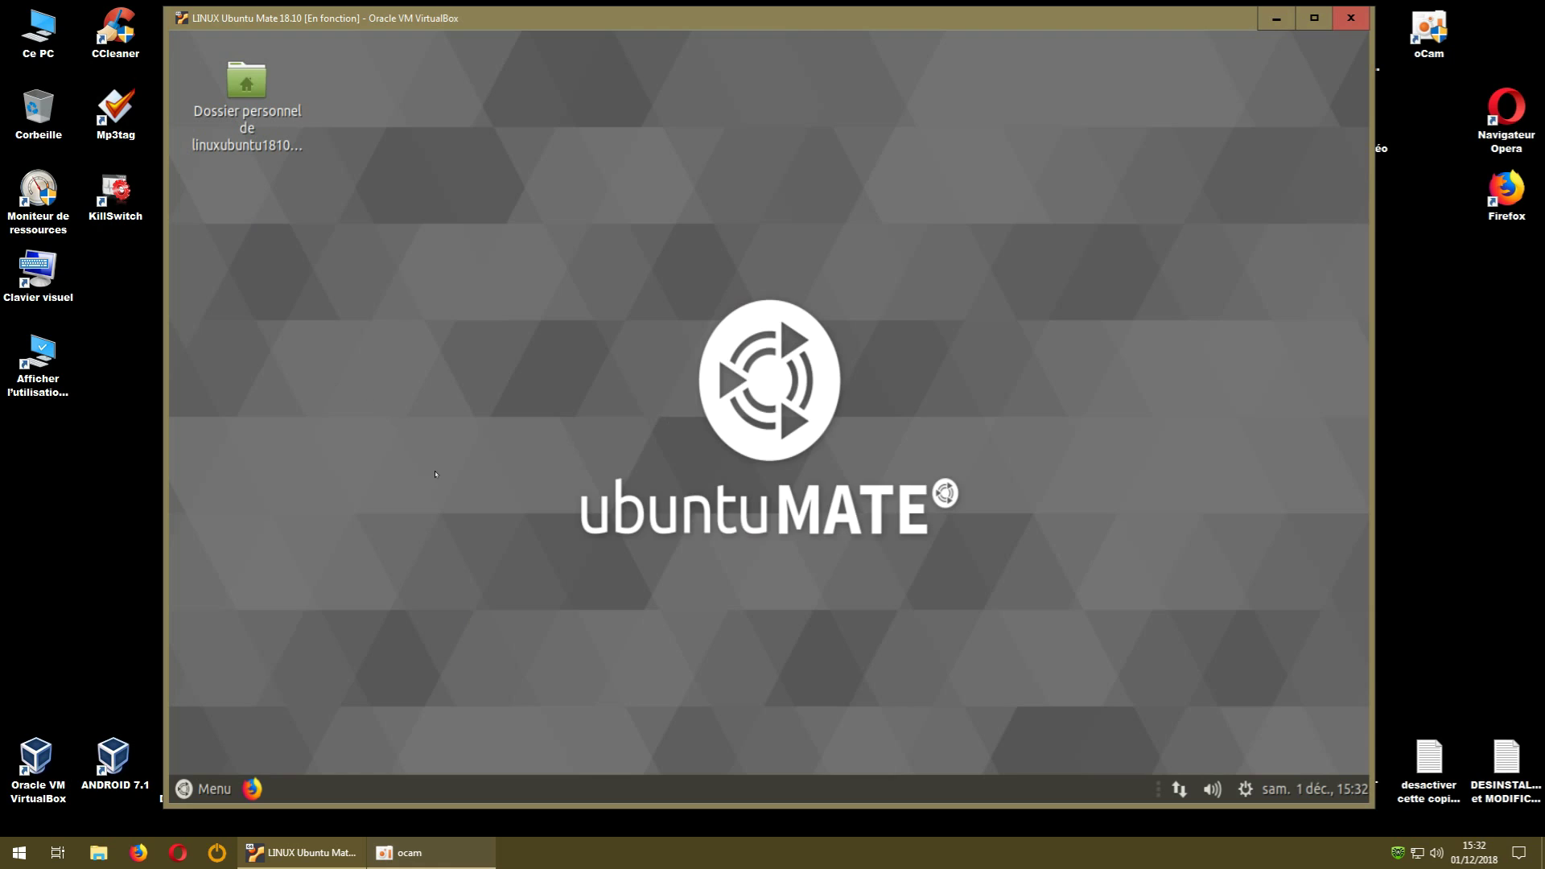
Check the shortcut options offered for Calculatrice de MATE in the complete application list, and close the application menu.
{"action": "left_click", "coordinate": [207, 789]}
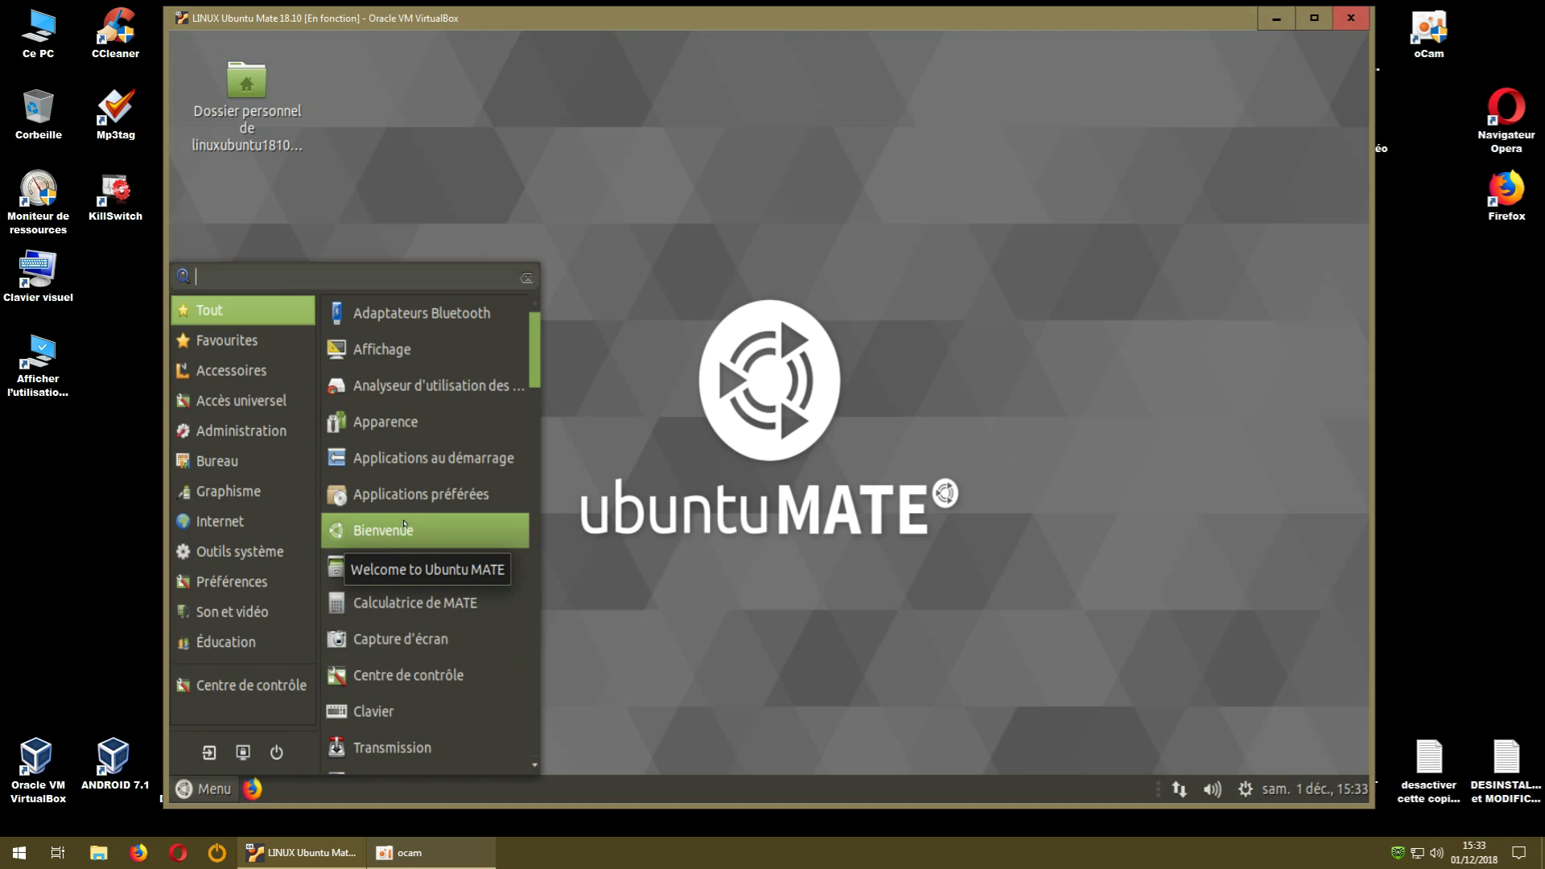
{"action": "right_click", "coordinate": [399, 606]}
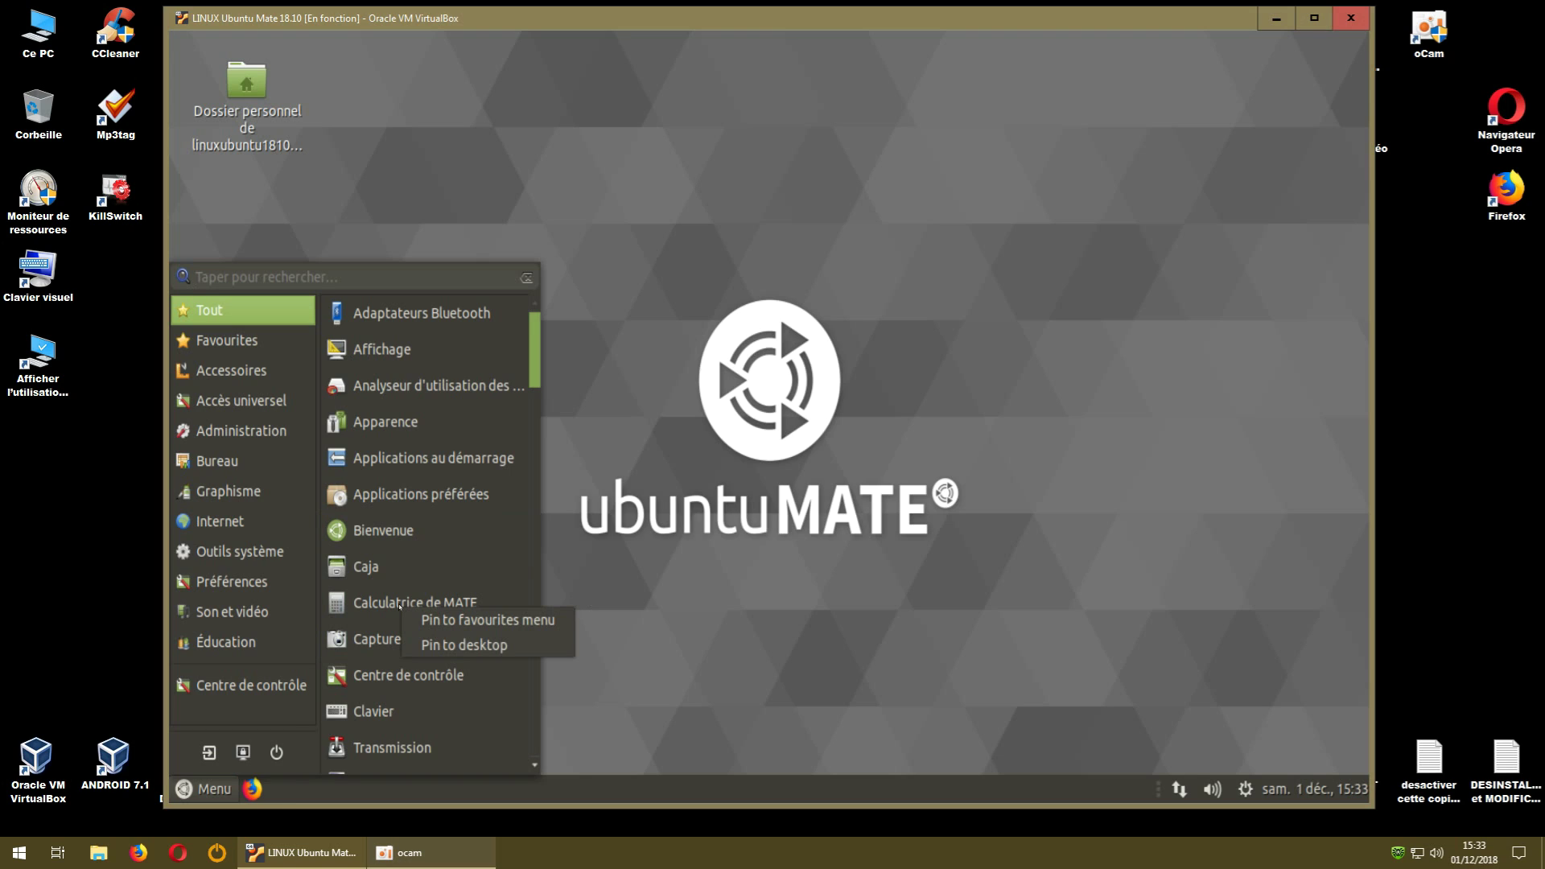
{"action": "key", "text": "Escape"}
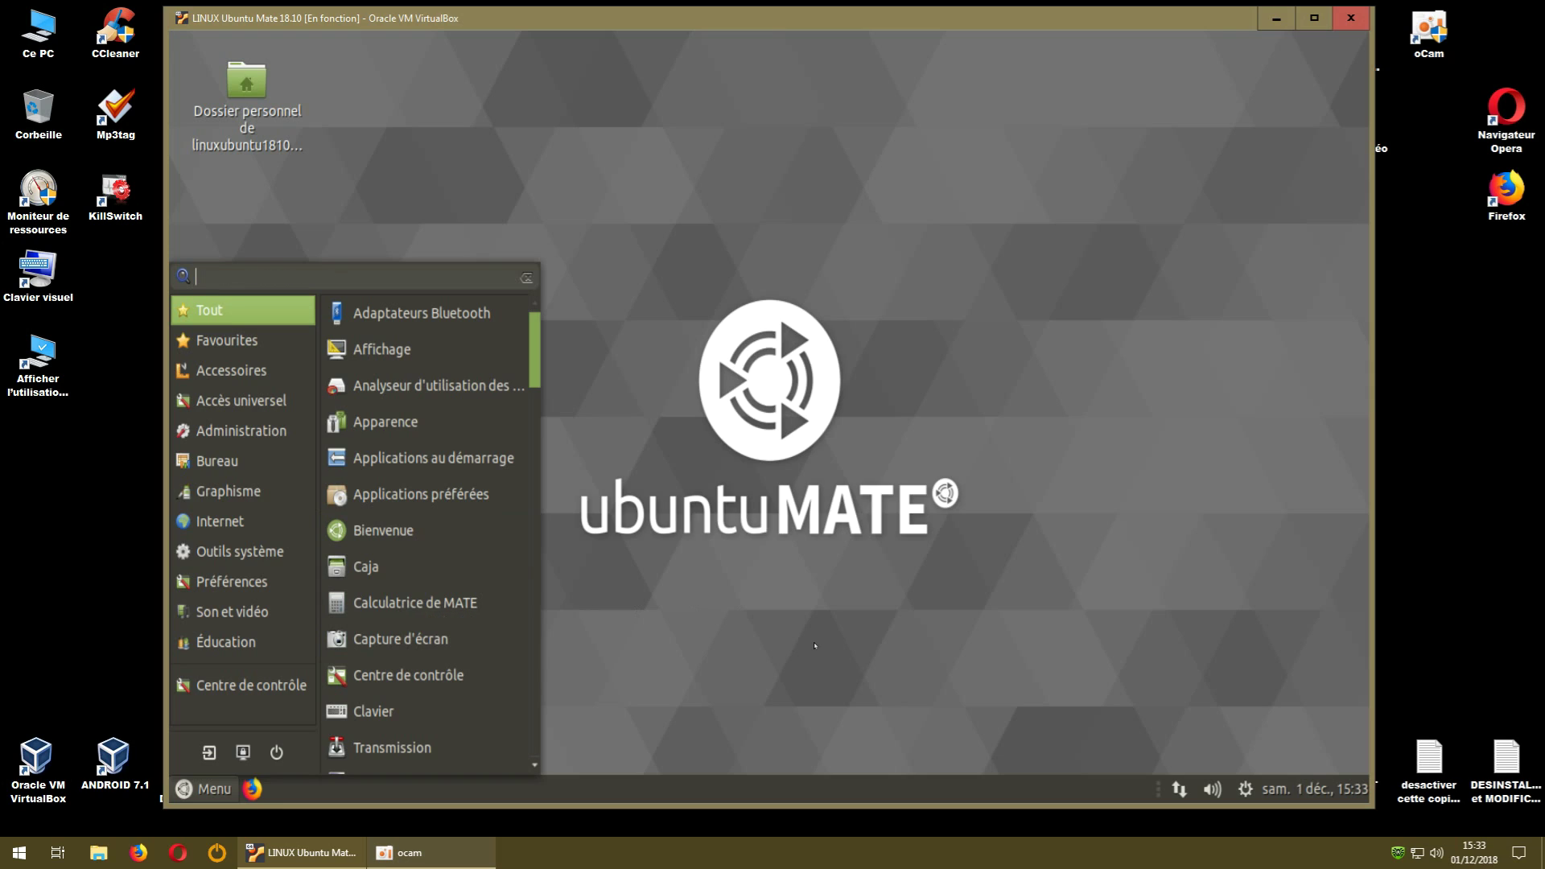
{"action": "left_click", "coordinate": [689, 640]}
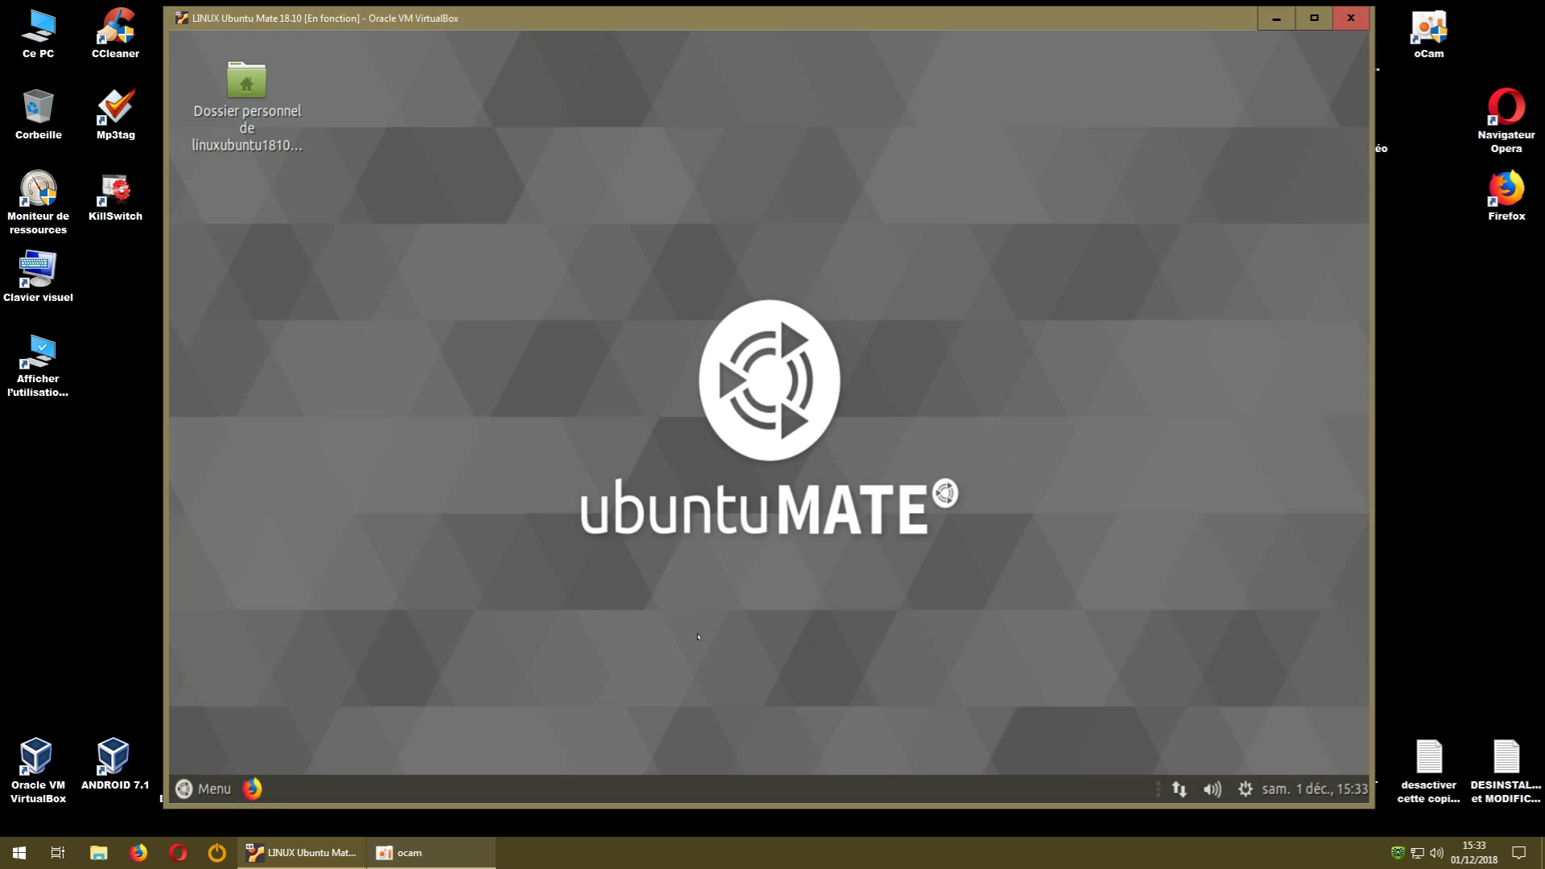
View the Bureau category in the application menu, close the menu and widen the virtual machine window.
{"action": "left_click", "coordinate": [207, 788]}
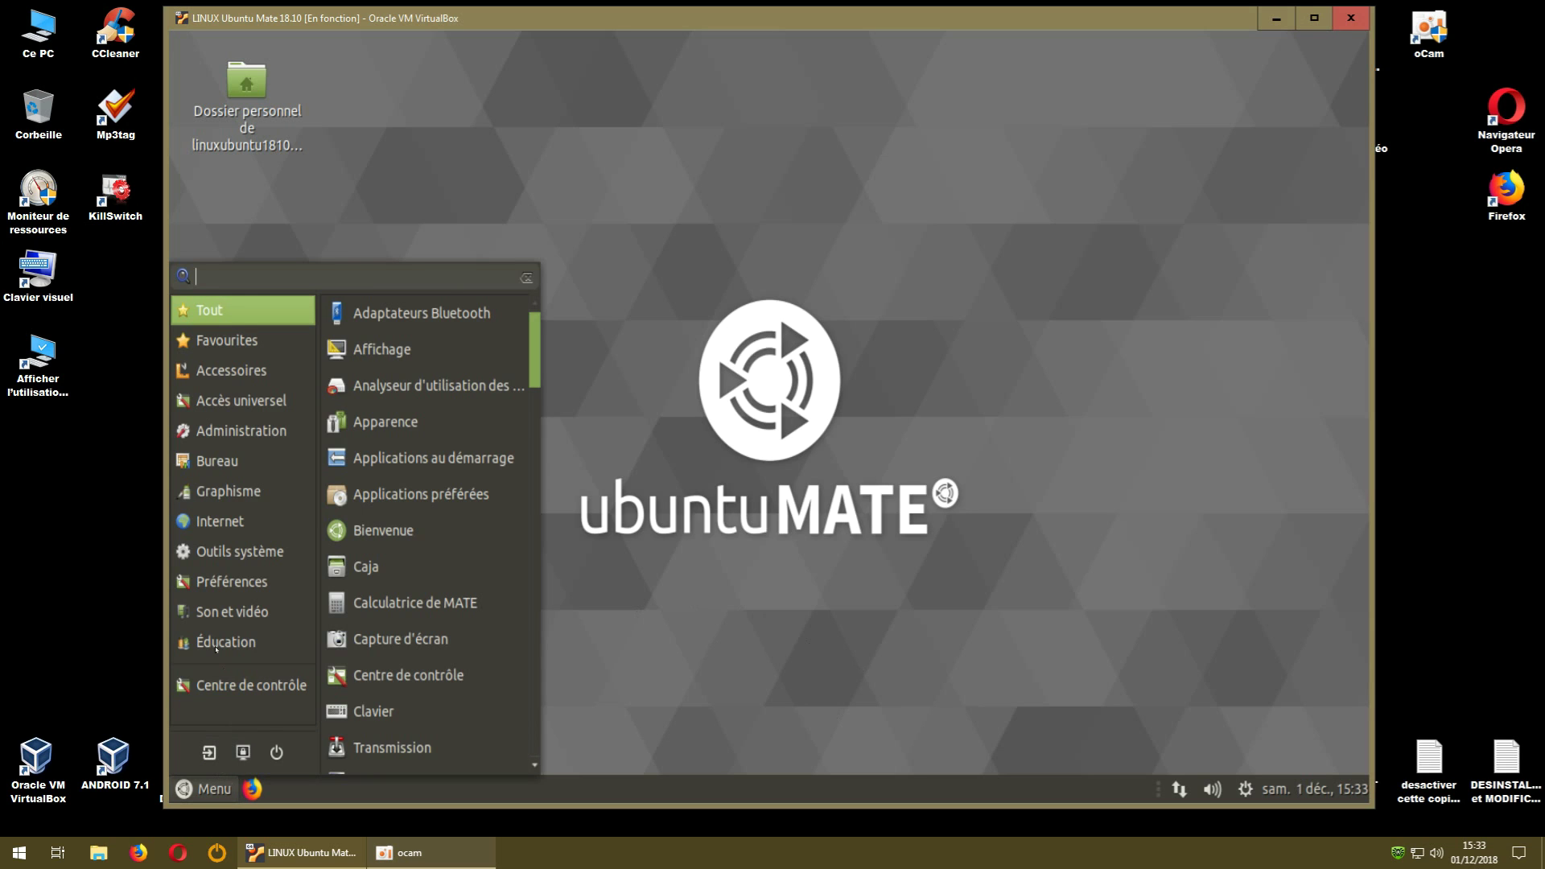
{"action": "mouse_move", "coordinate": [254, 563]}
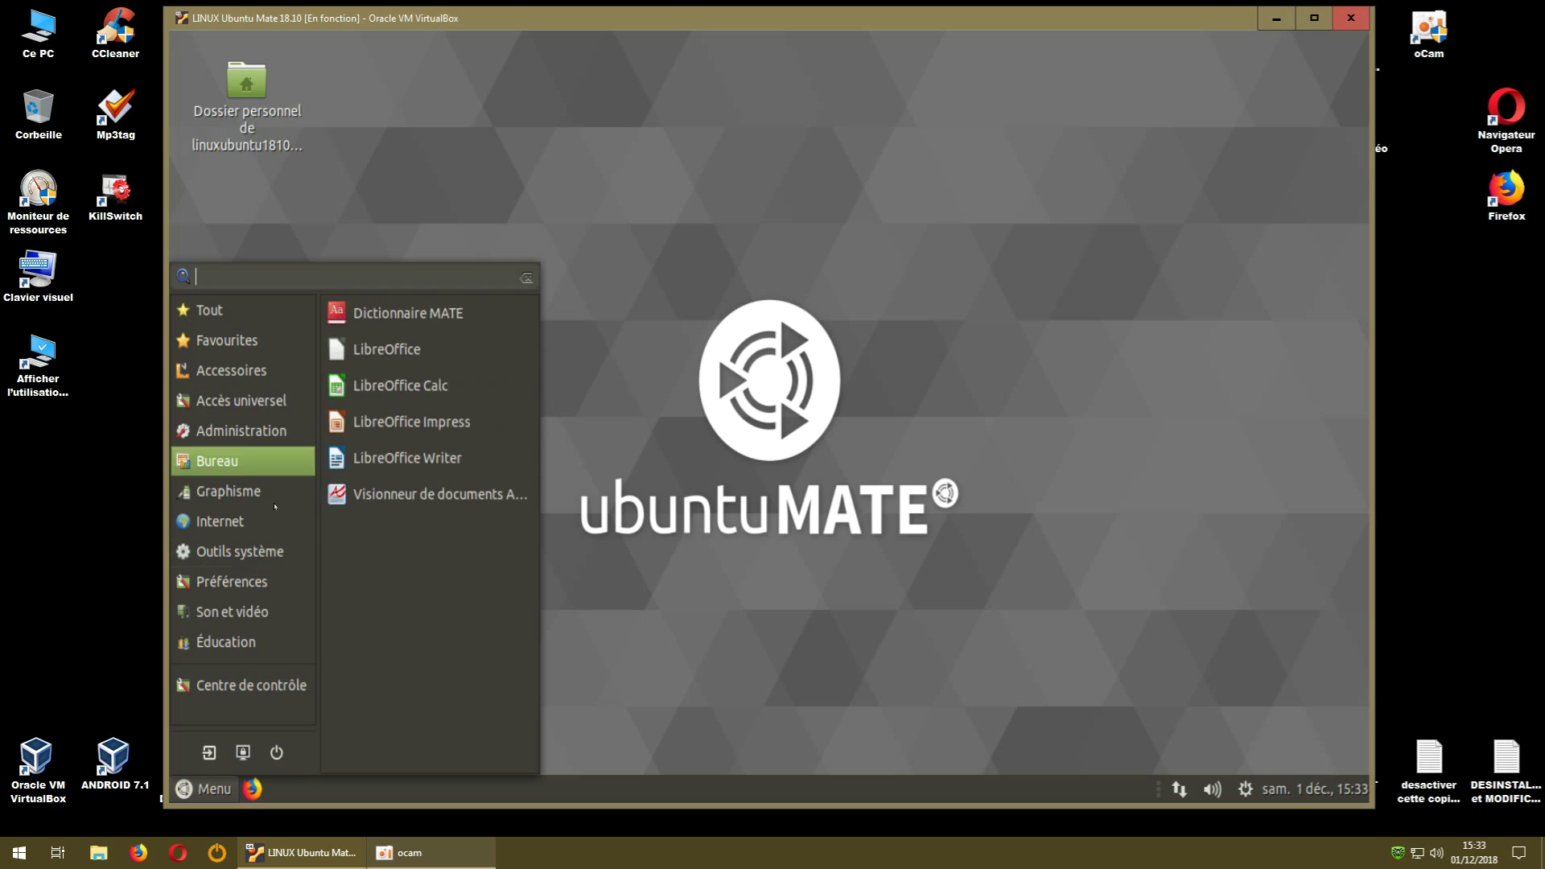
{"action": "left_click", "coordinate": [622, 300]}
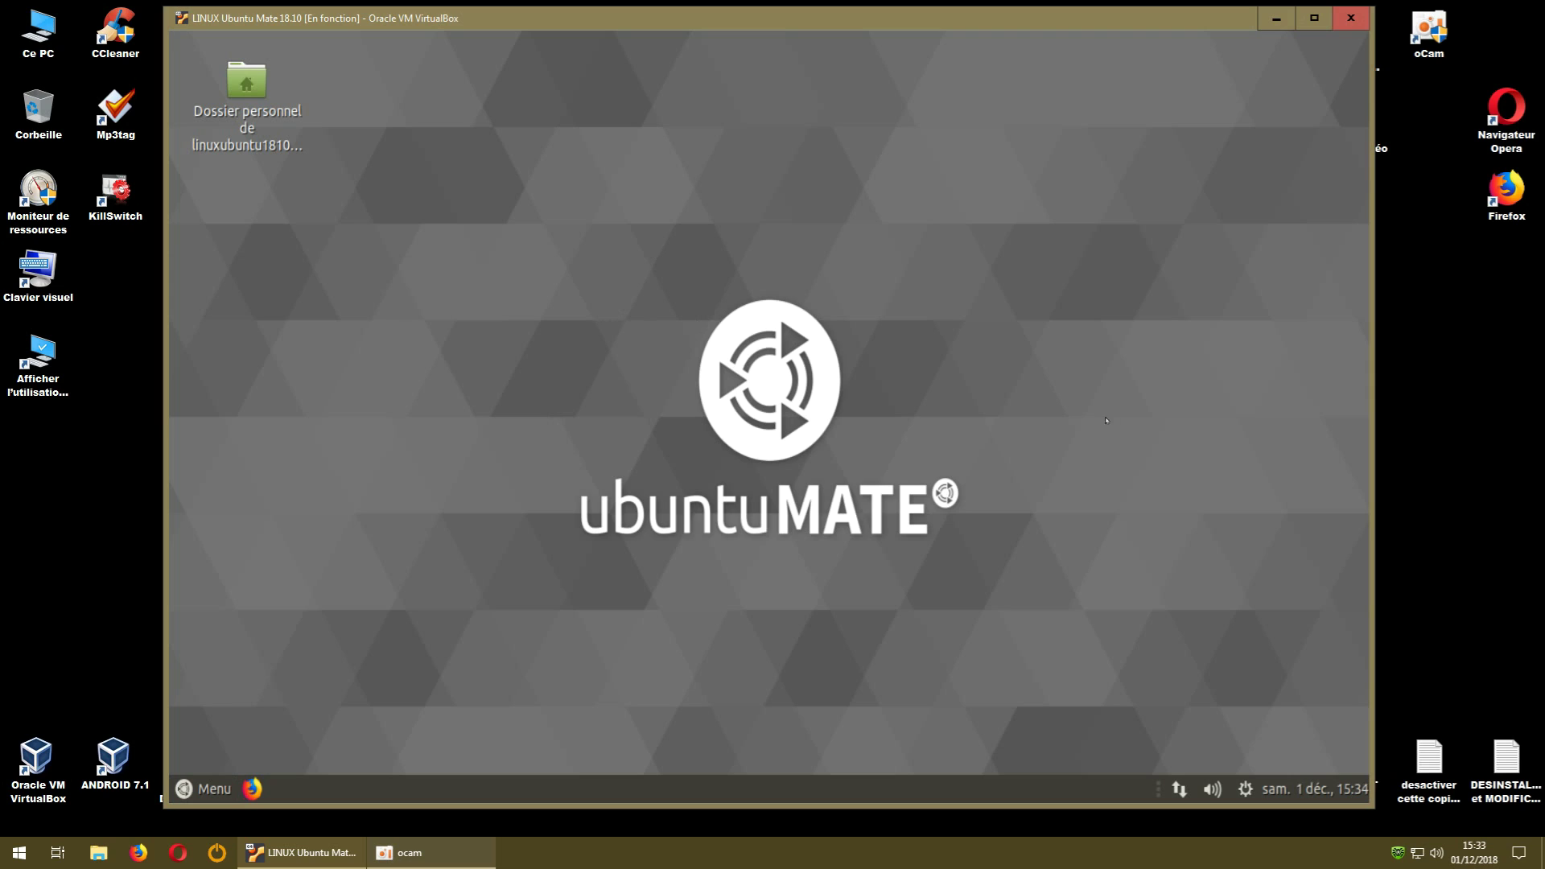
{"action": "left_click_drag", "start_coordinate": [1372, 499], "coordinate": [1473, 493]}
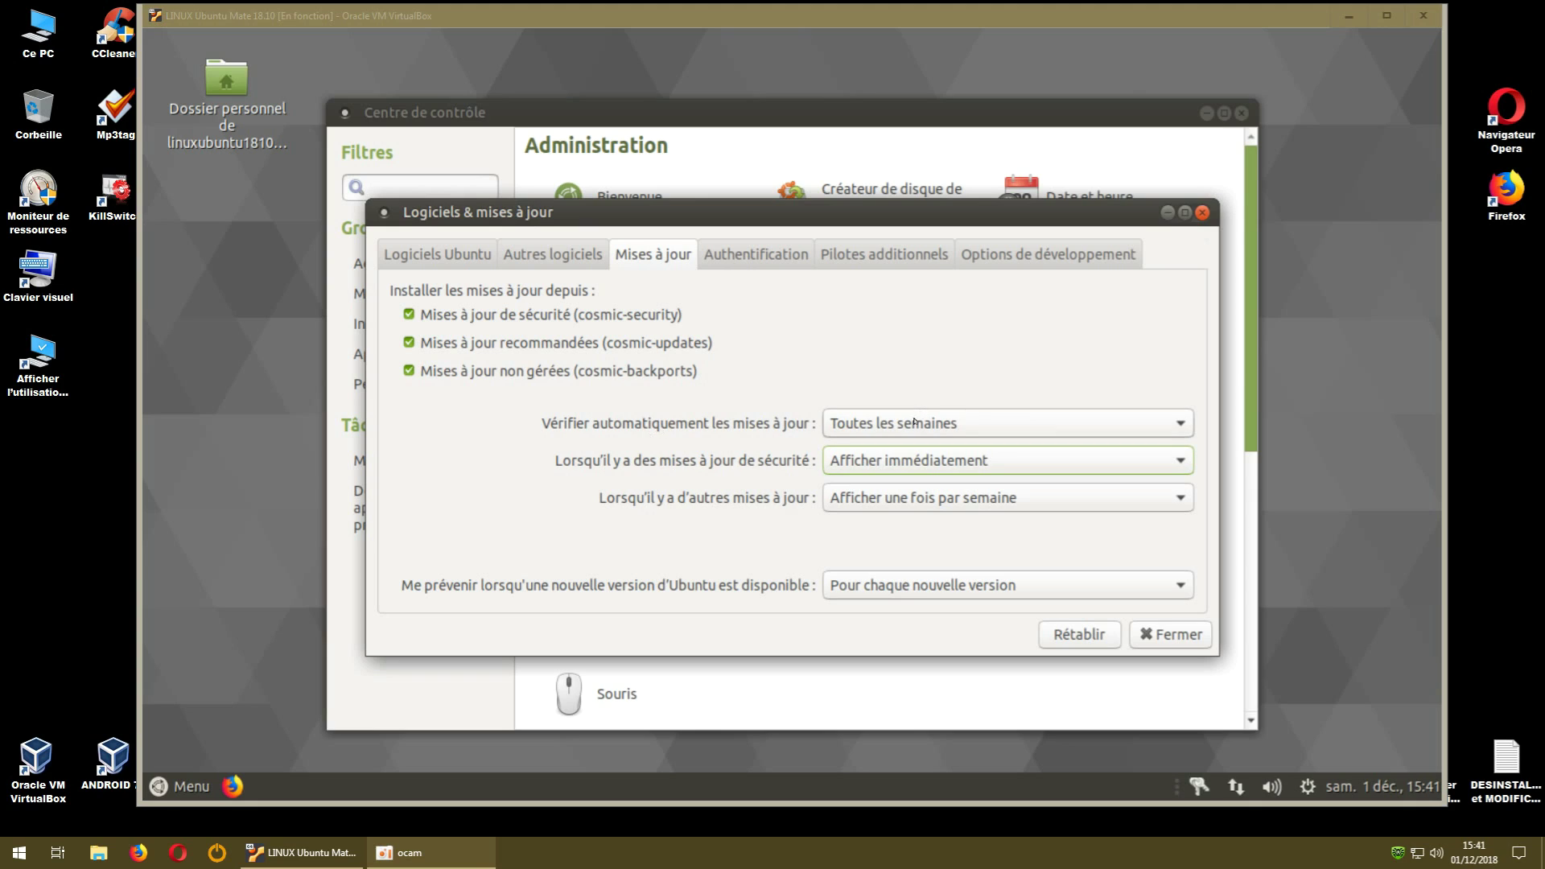
Set the automatic check for updates to Toutes les deux semaines in Logiciels & mises à jour.
{"action": "left_click", "coordinate": [1143, 425]}
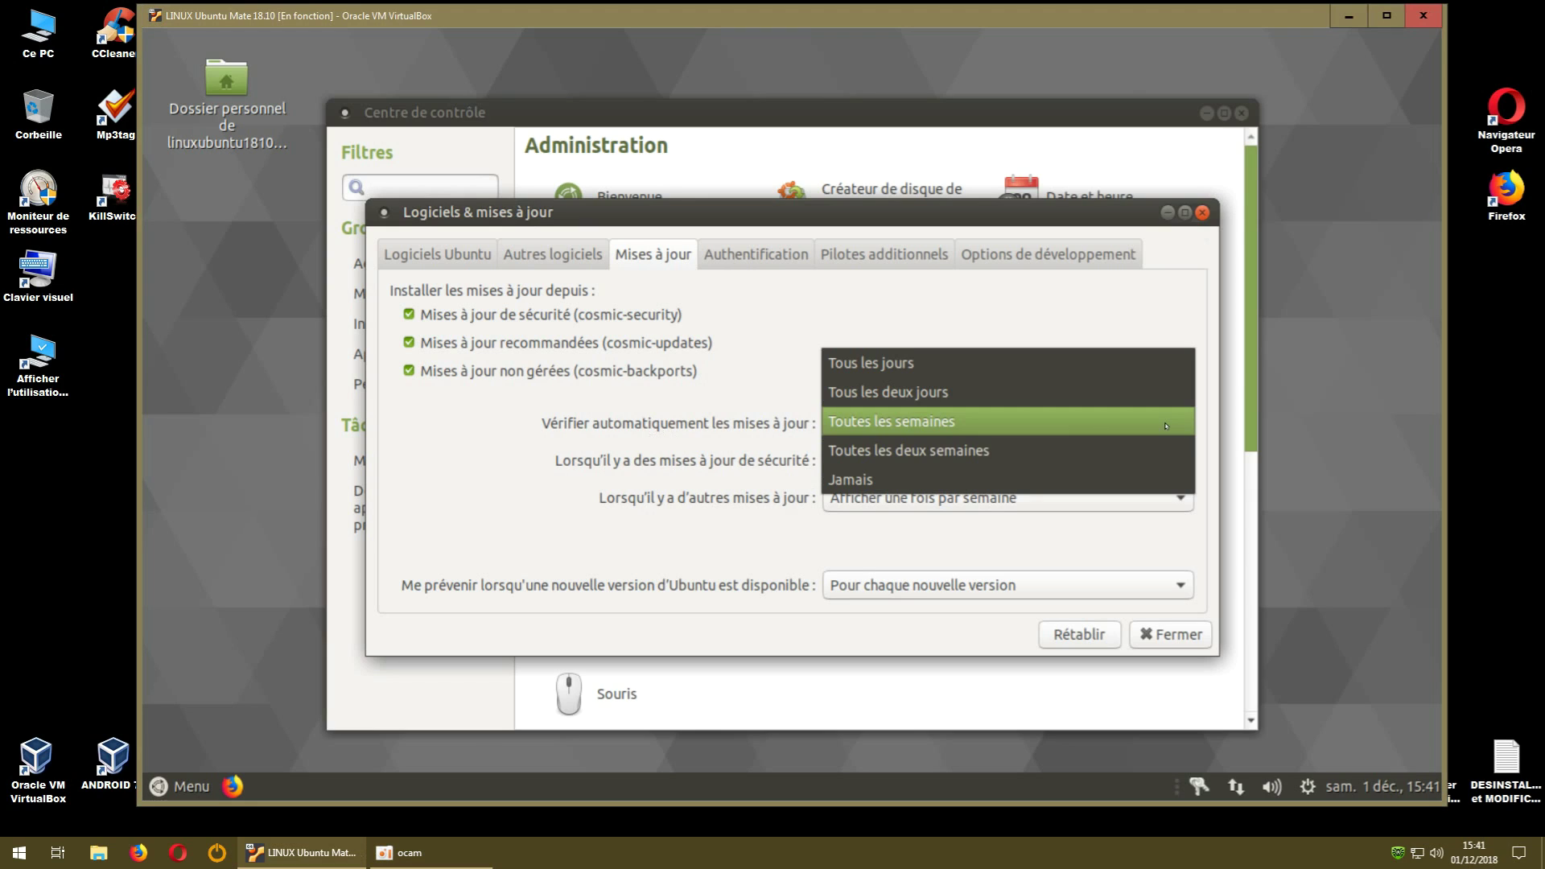
{"action": "left_click", "coordinate": [1011, 450]}
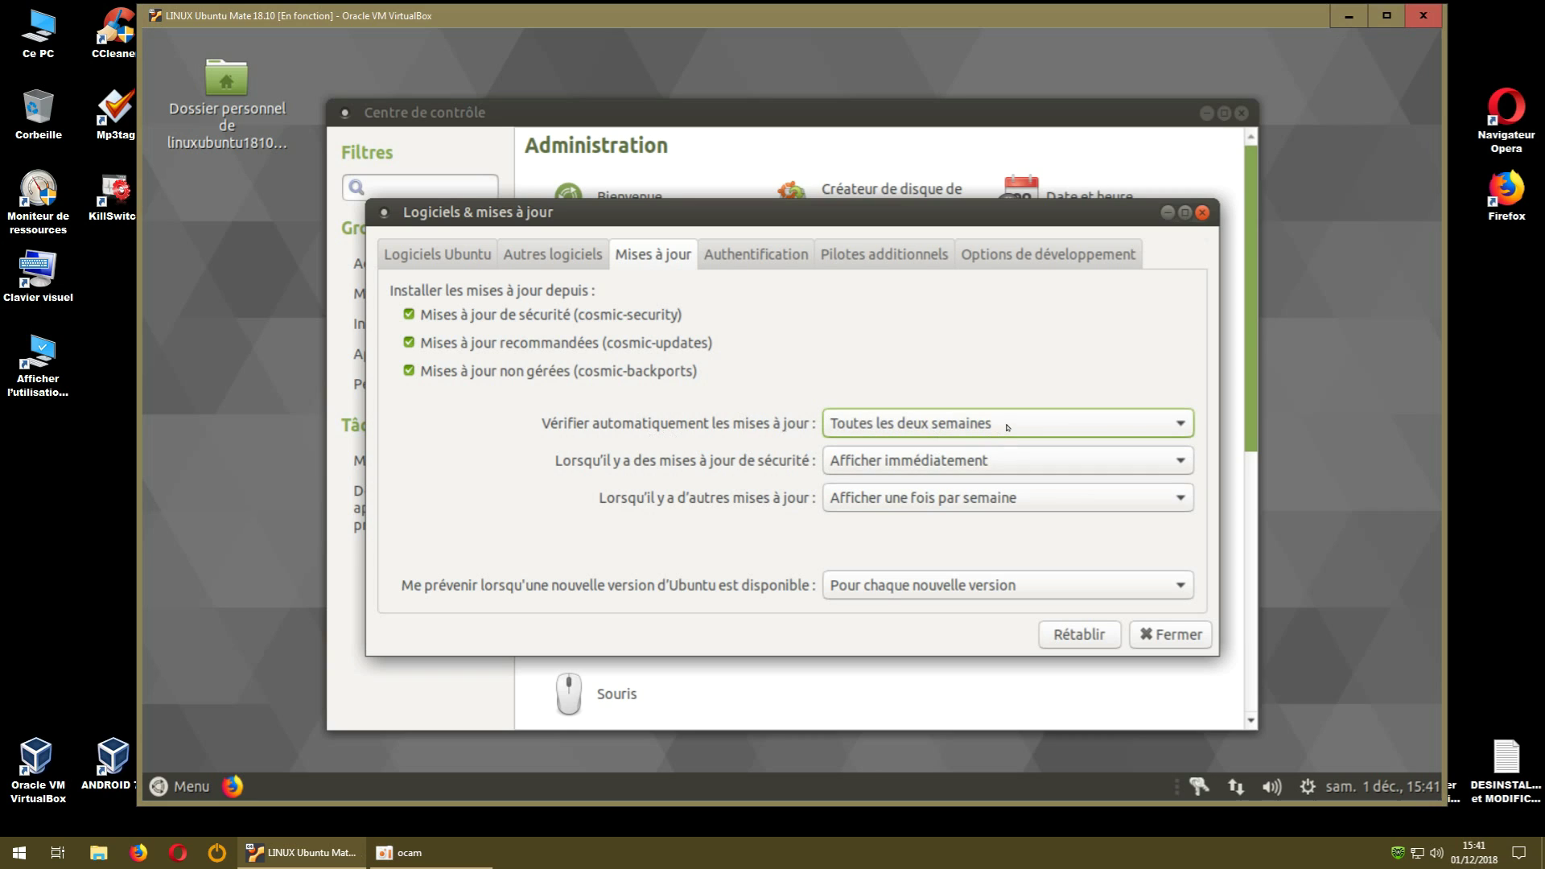
{"action": "left_click", "coordinate": [922, 425]}
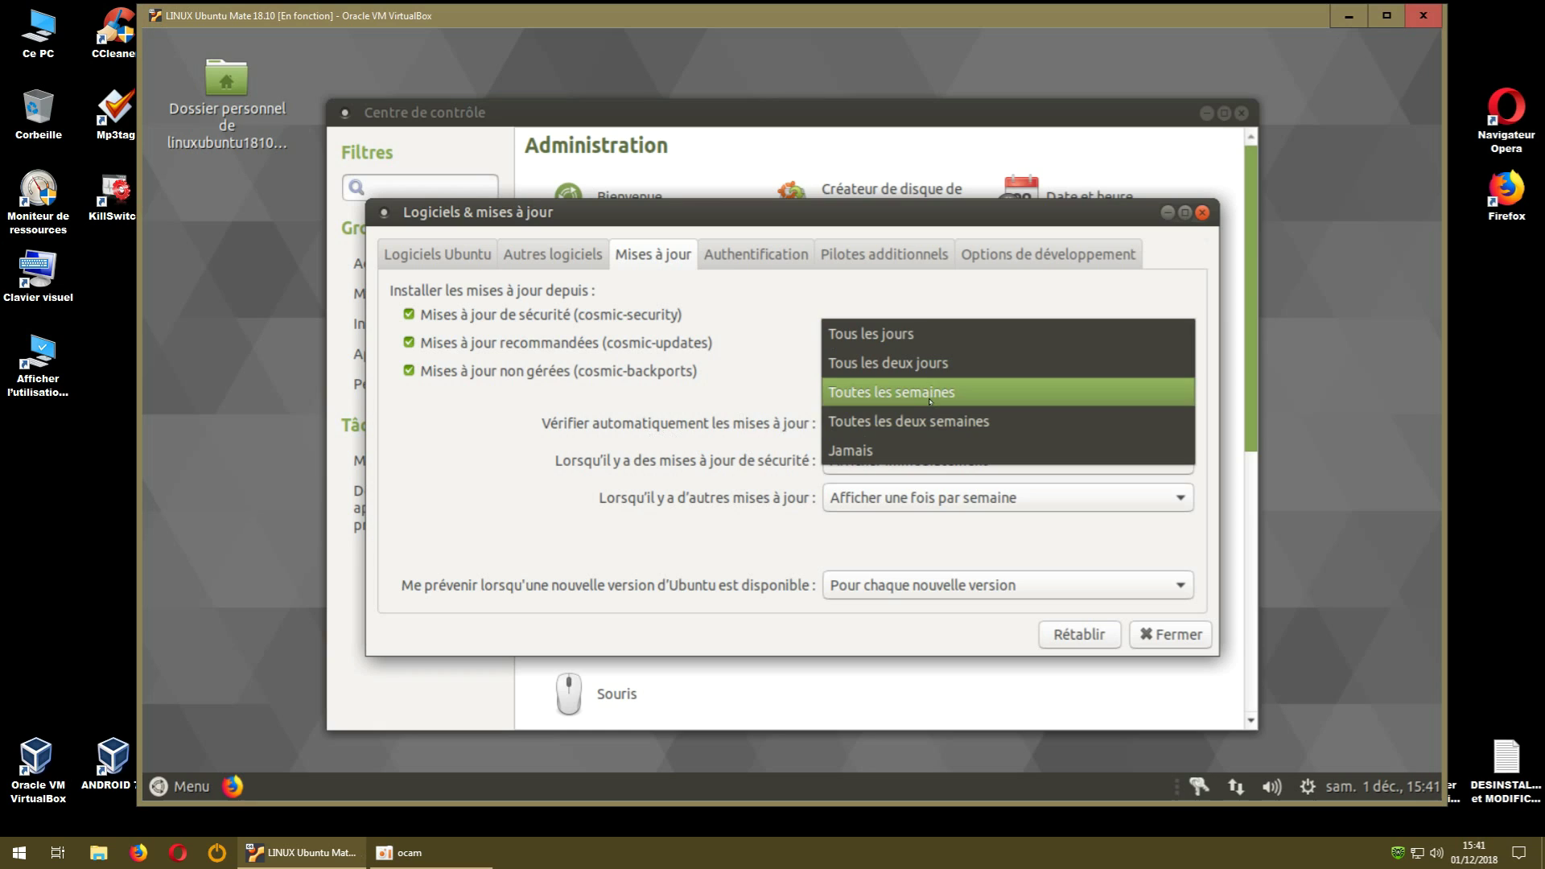
{"action": "left_click", "coordinate": [947, 421]}
{"action": "left_click", "coordinate": [1087, 425]}
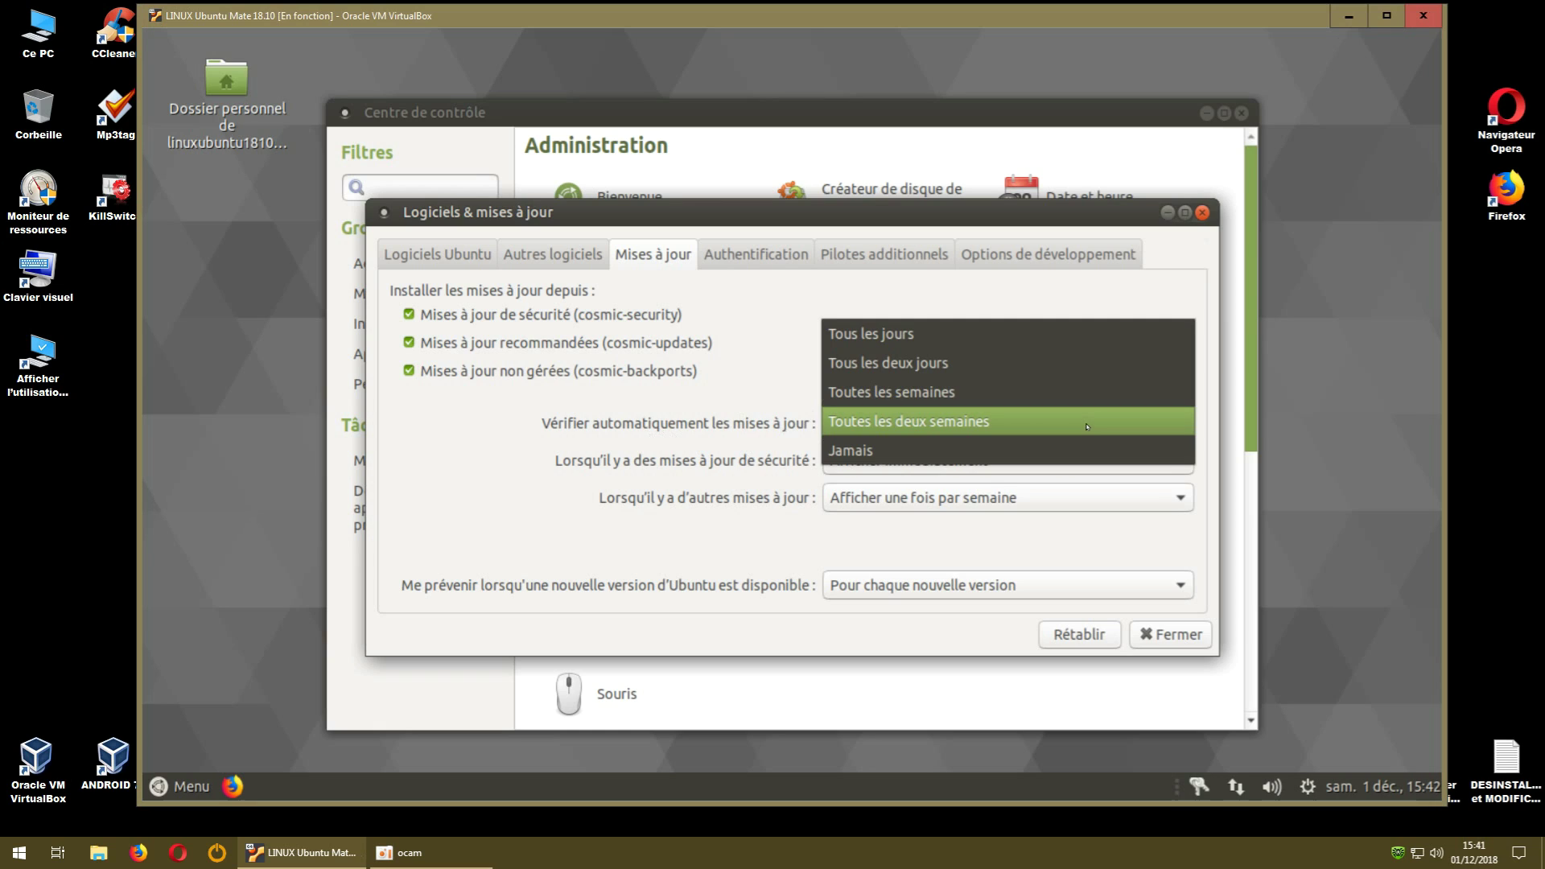
{"action": "left_click", "coordinate": [1030, 426]}
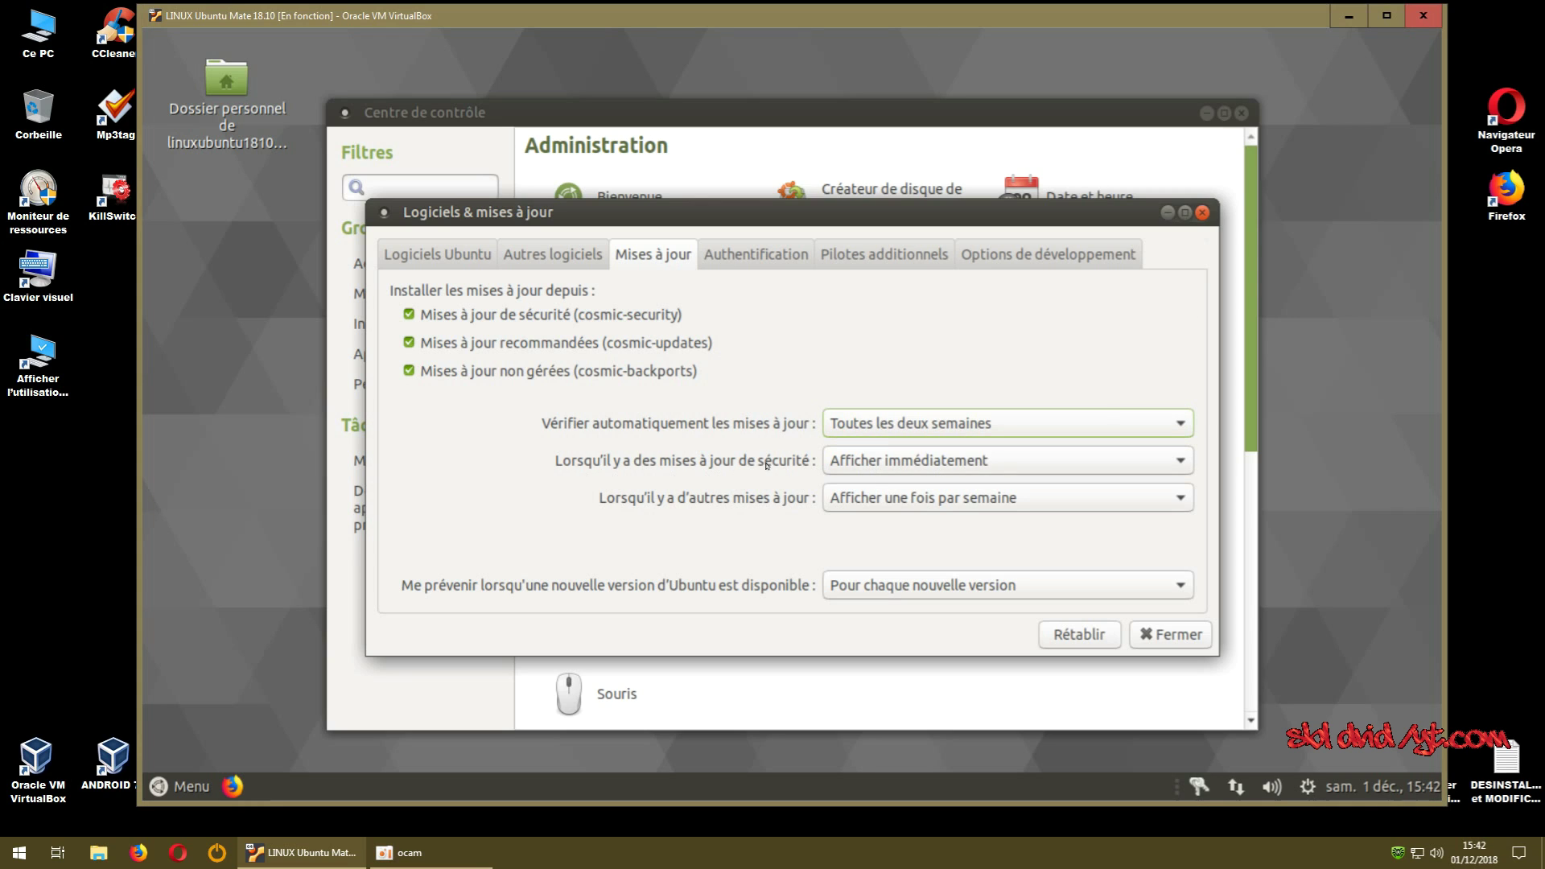
Set both security and other updates to Afficher immédiatement, and new Ubuntu version notifications to Pour chaque nouvelle version.
{"action": "left_click", "coordinate": [924, 460]}
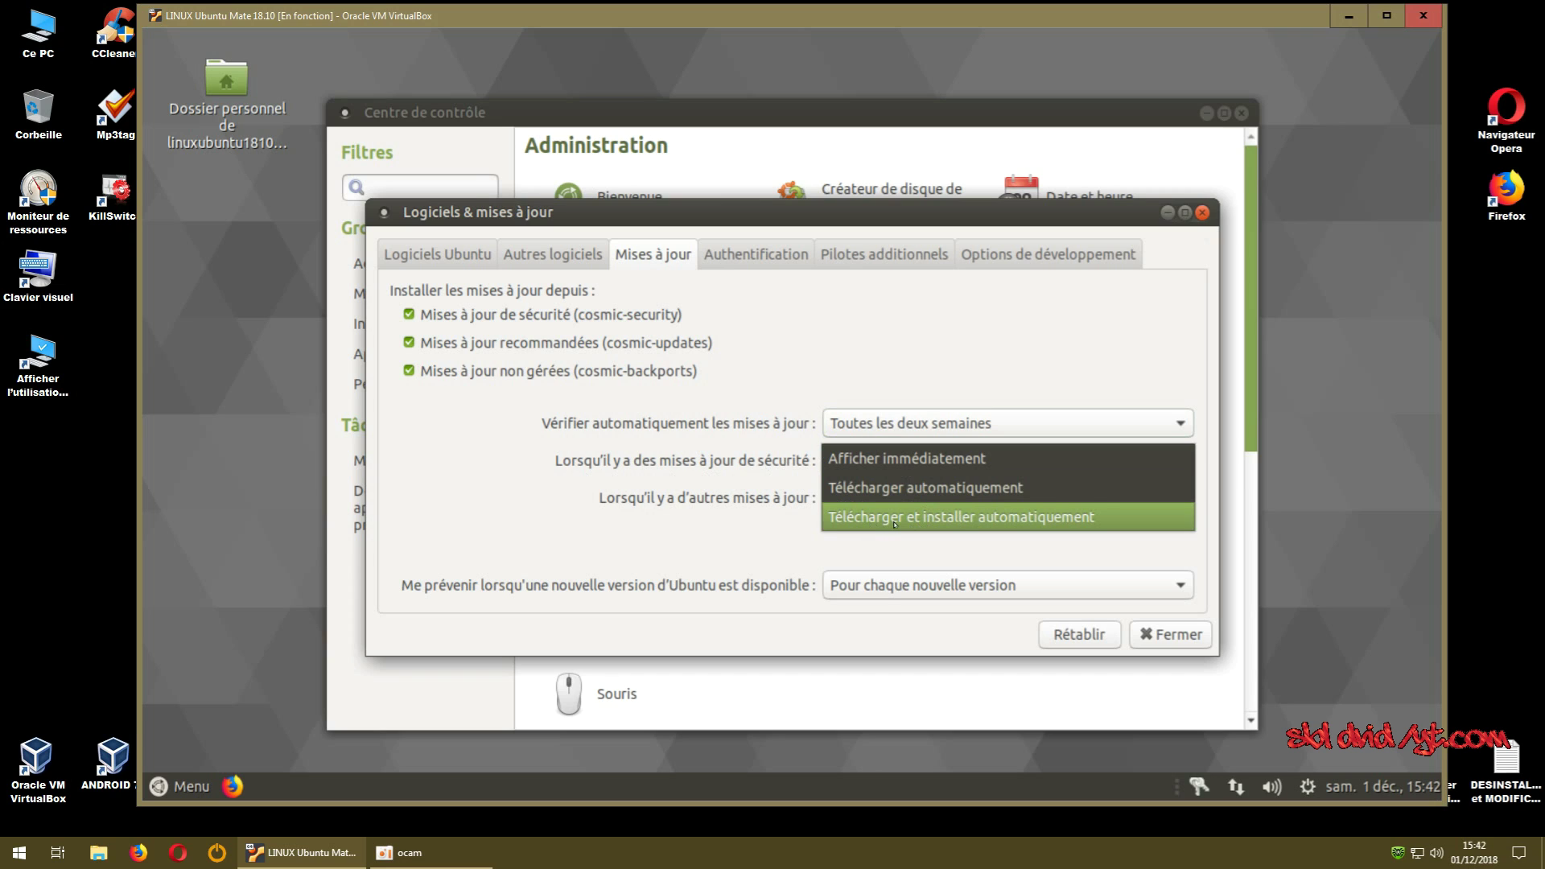
{"action": "left_click", "coordinate": [893, 459]}
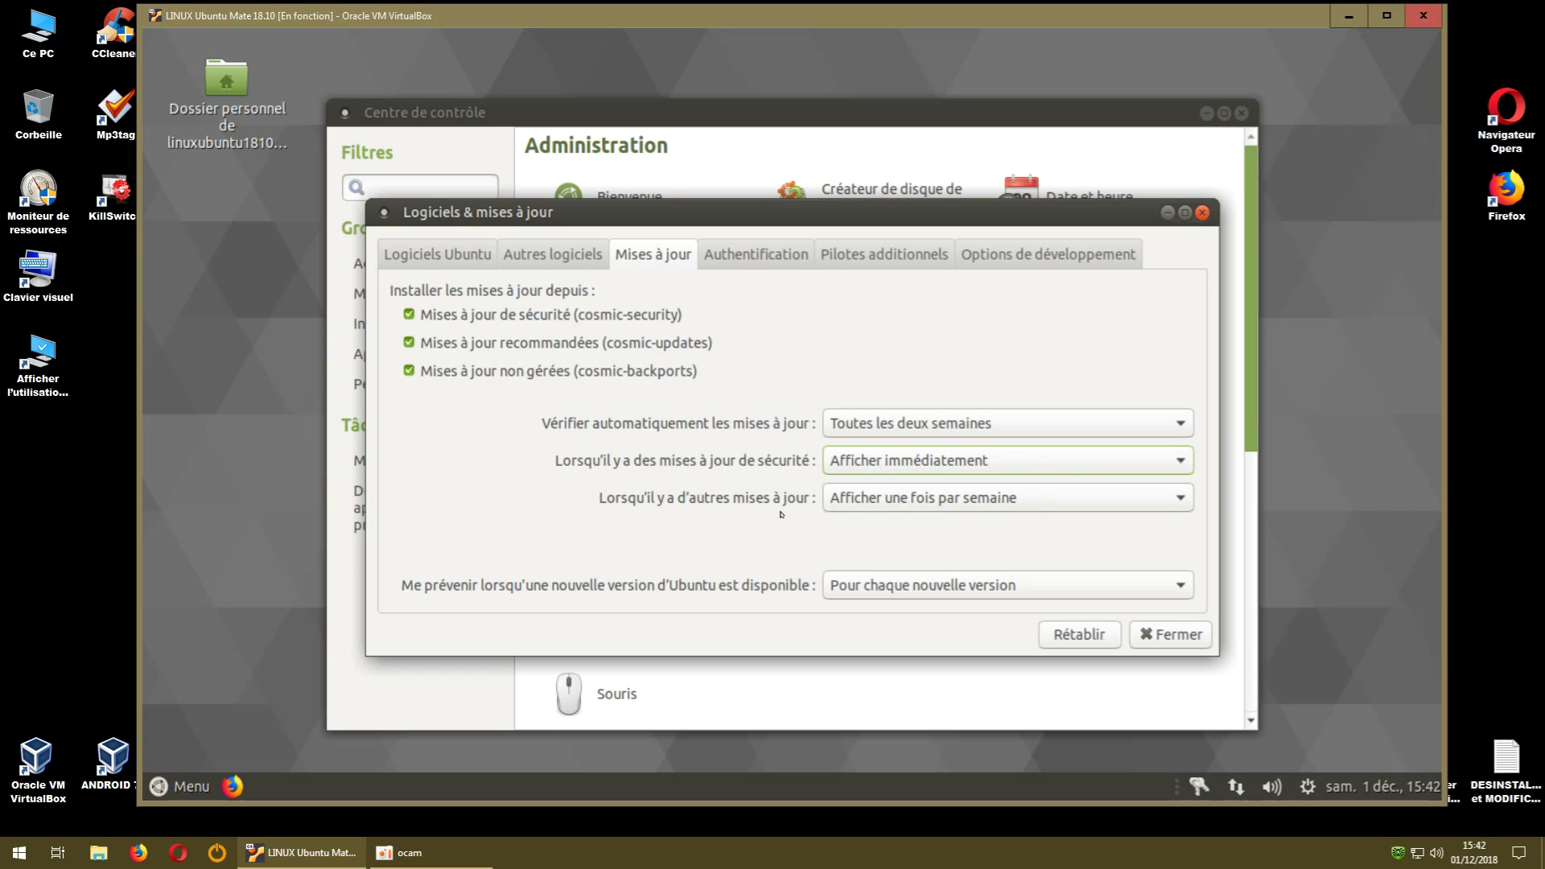
{"action": "left_click", "coordinate": [933, 500]}
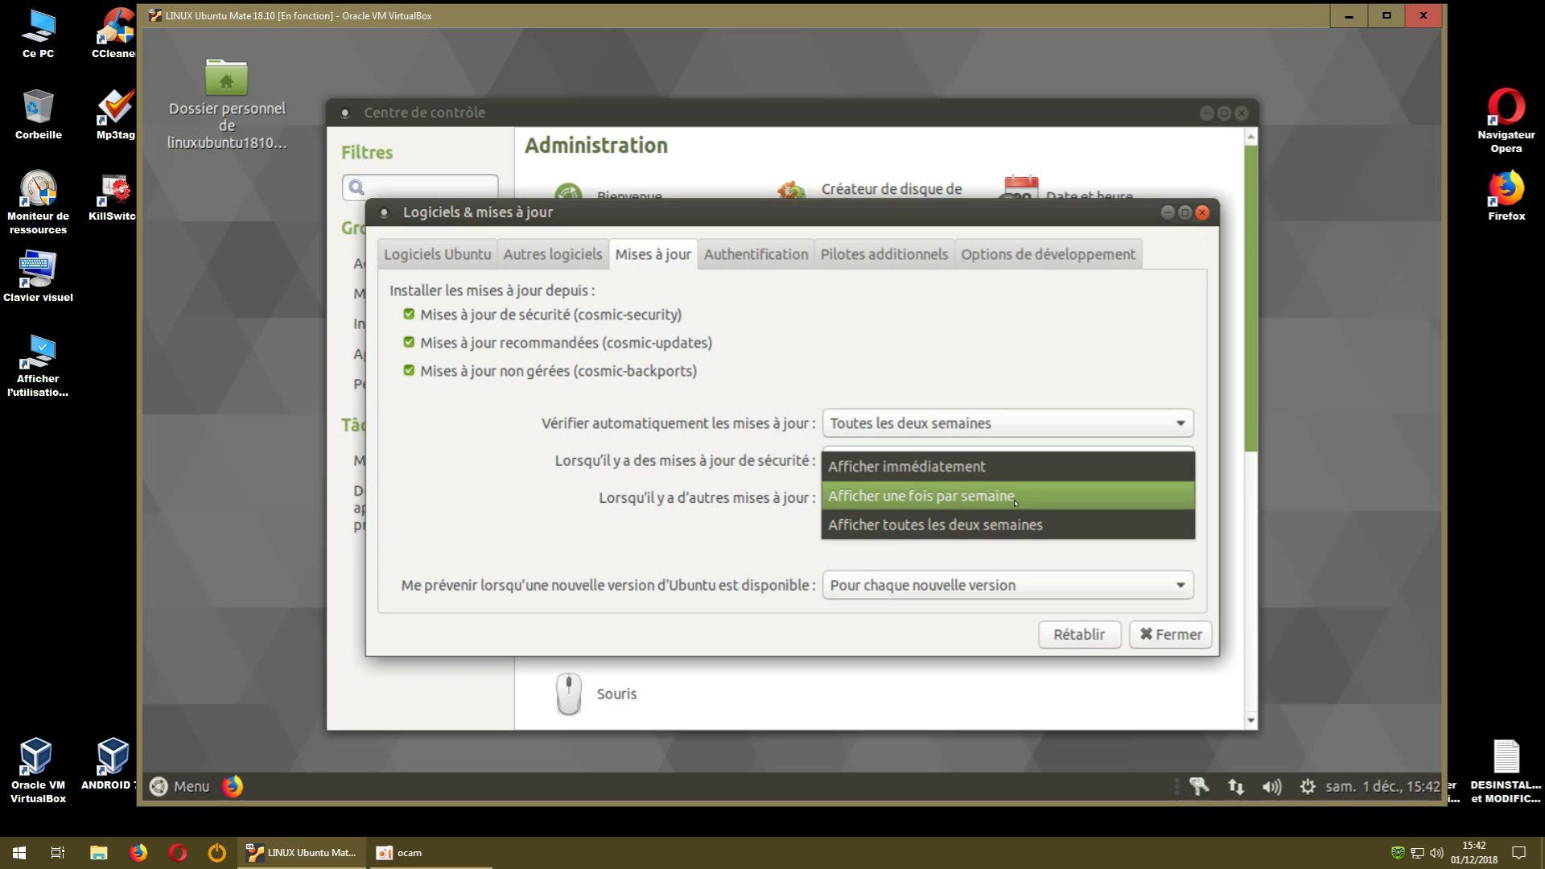
{"action": "left_click", "coordinate": [969, 468]}
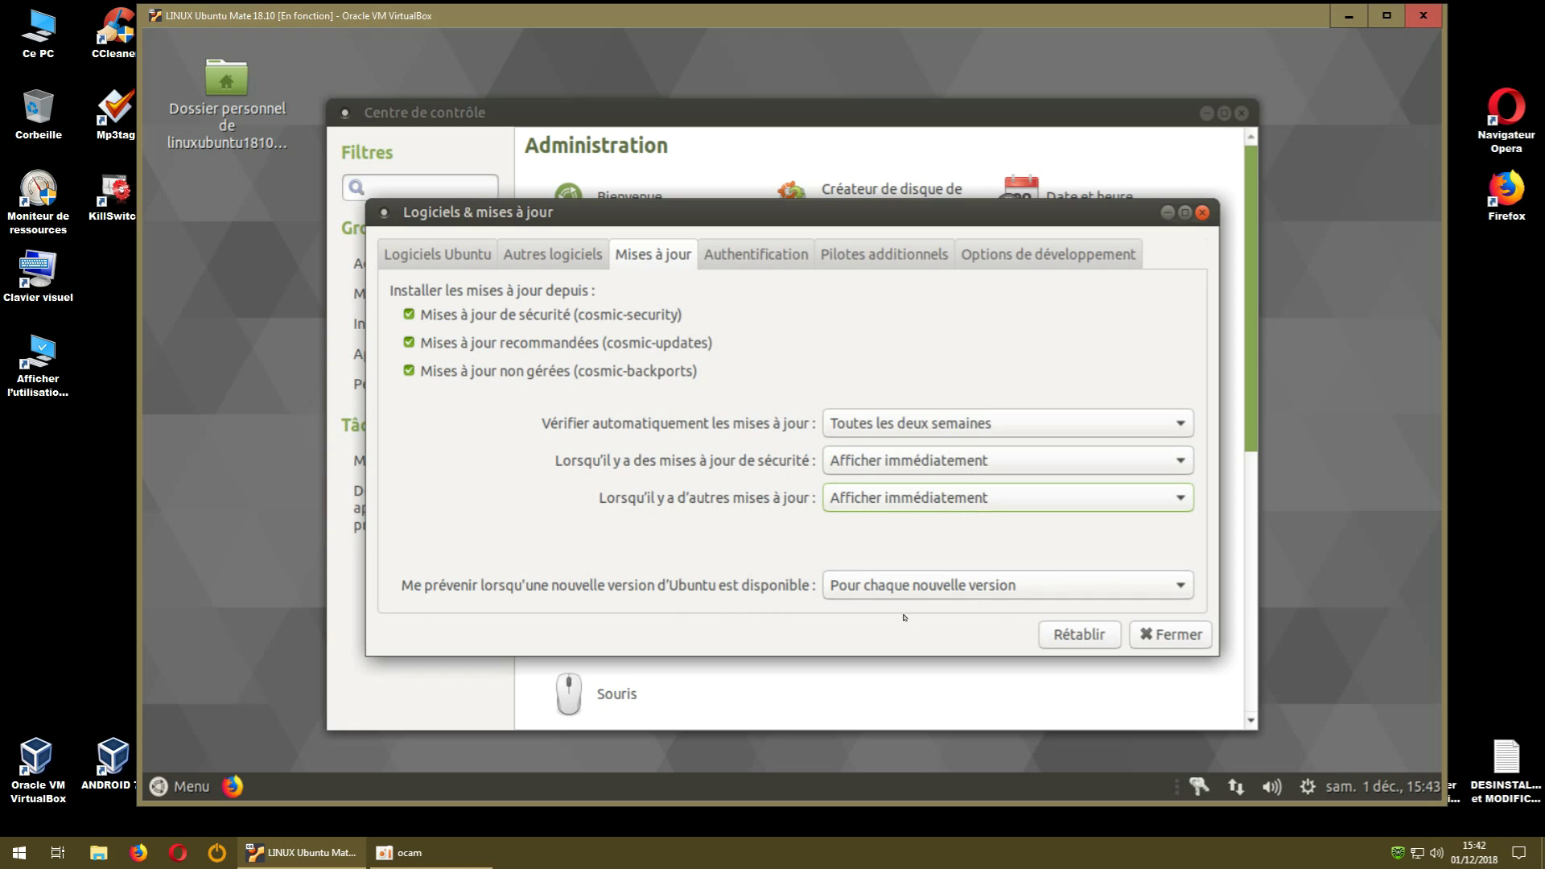
{"action": "left_click", "coordinate": [1157, 585]}
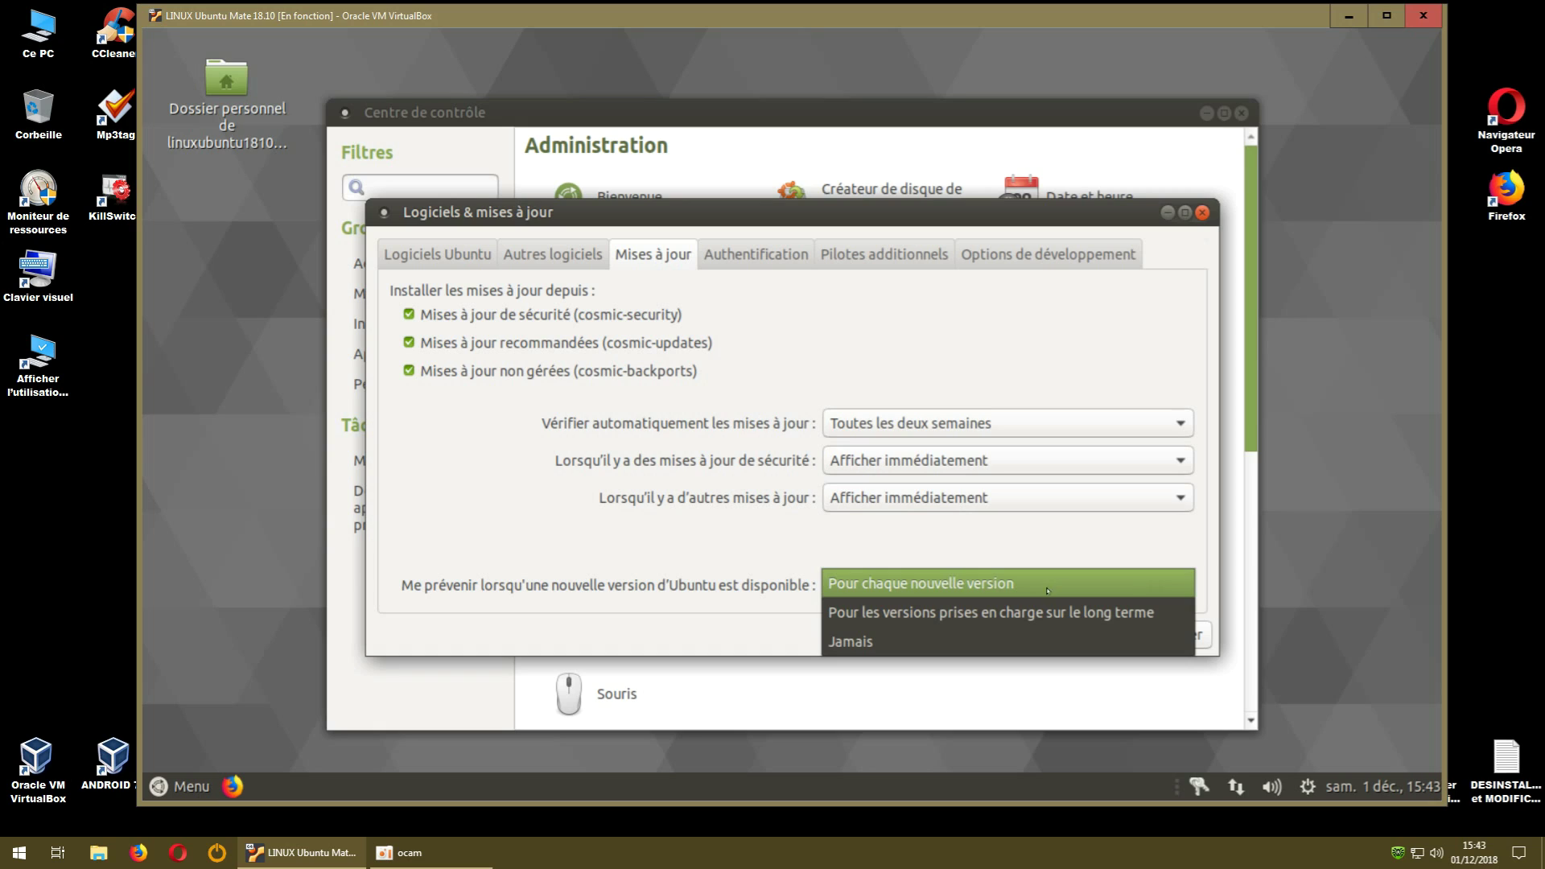
{"action": "left_click", "coordinate": [940, 585]}
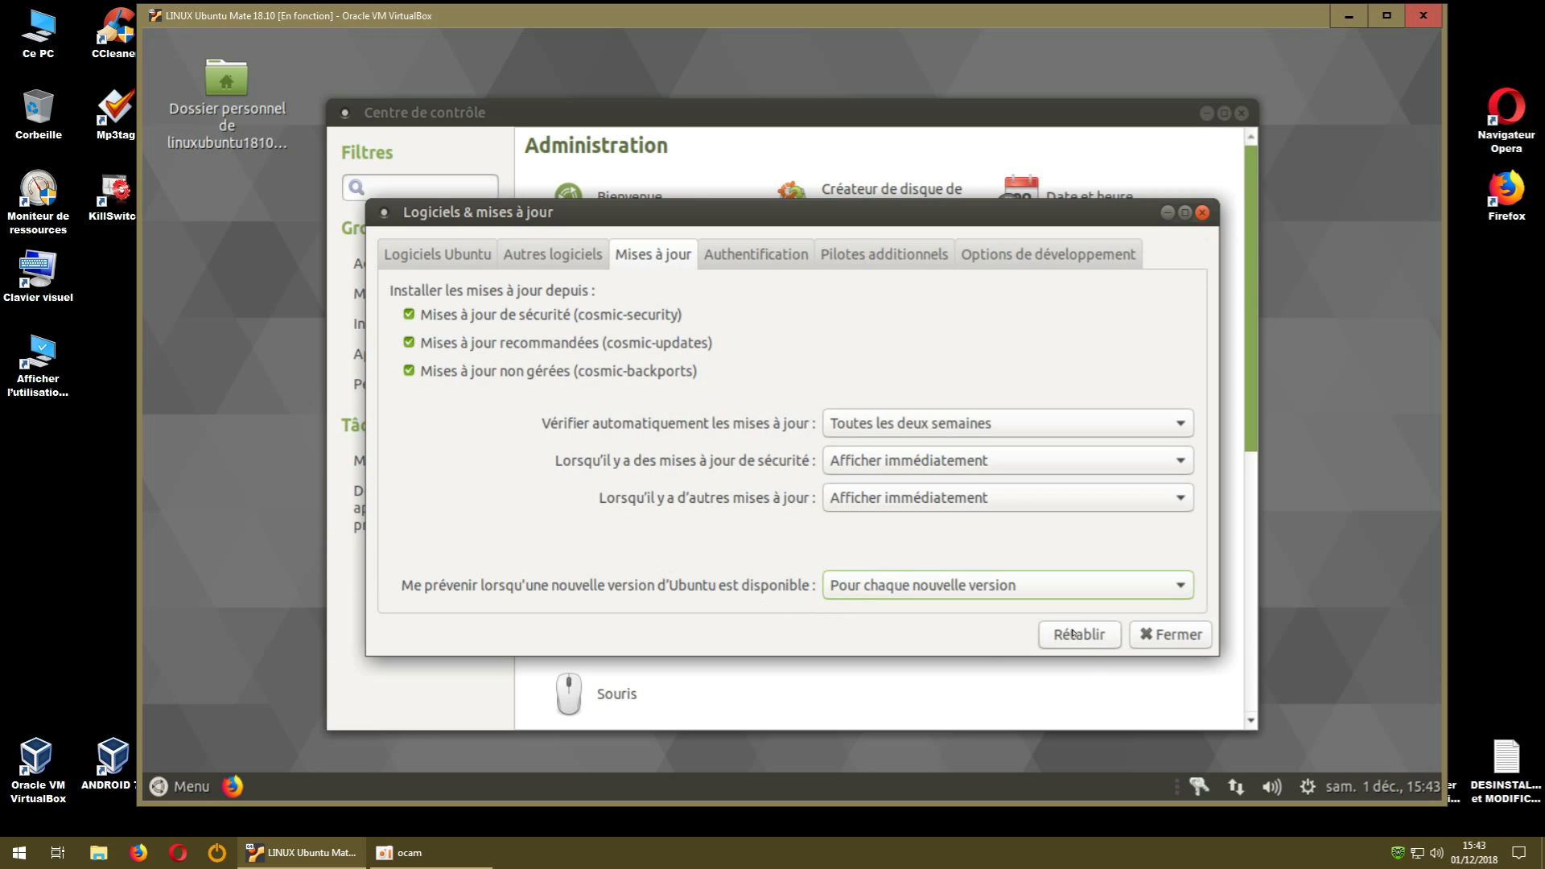
Review the Autres logiciels, Logiciels Ubuntu, Mises à jour and Authentification settings in Logiciels & mises à jour.
{"action": "left_click", "coordinate": [571, 257]}
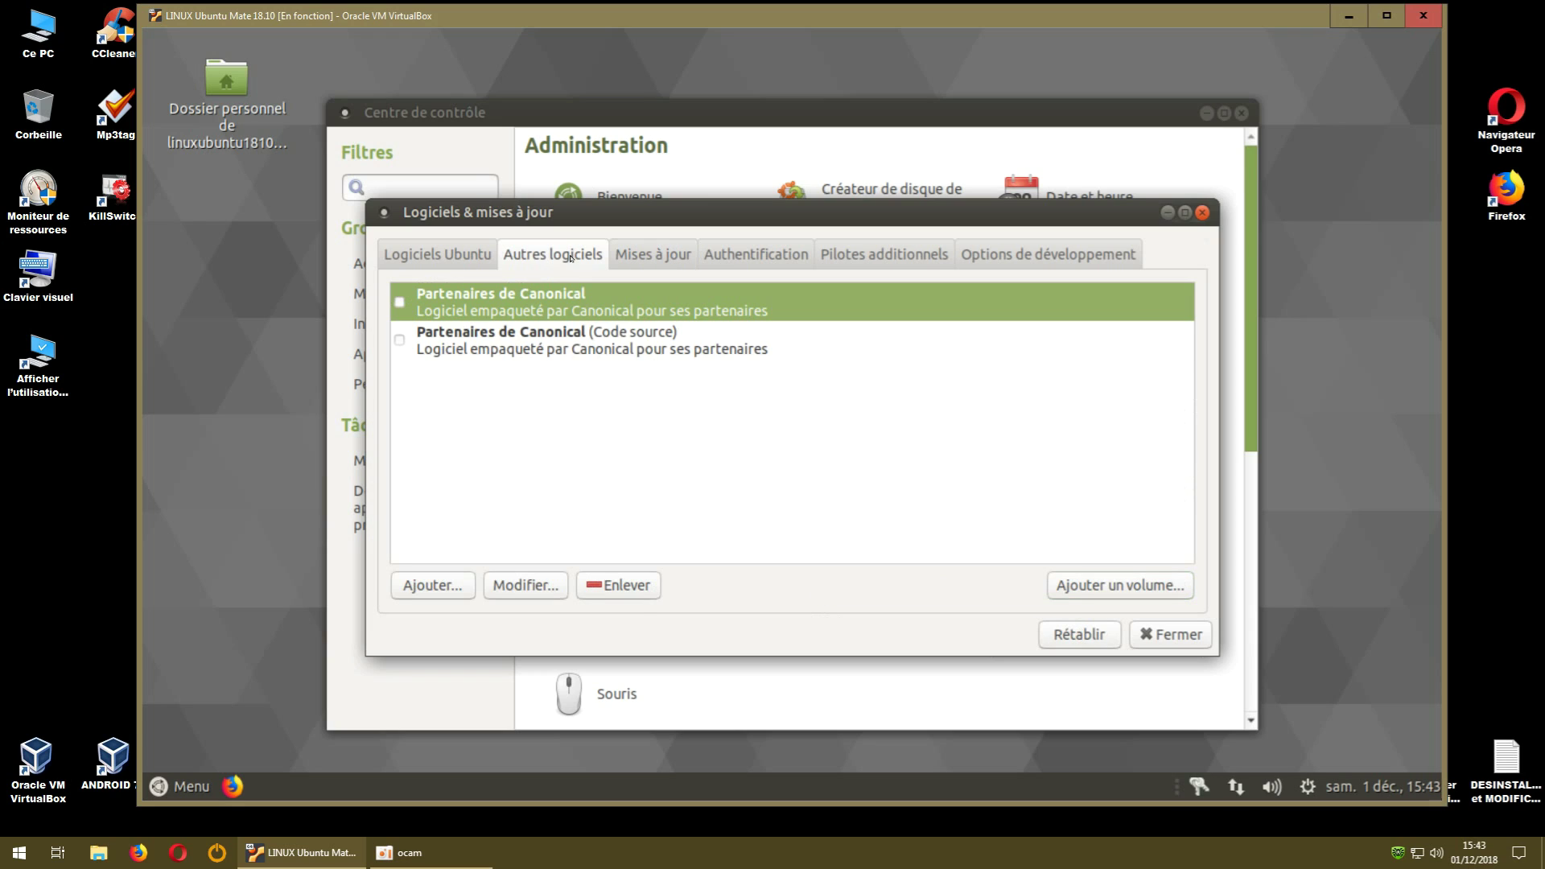
{"action": "left_click", "coordinate": [459, 256]}
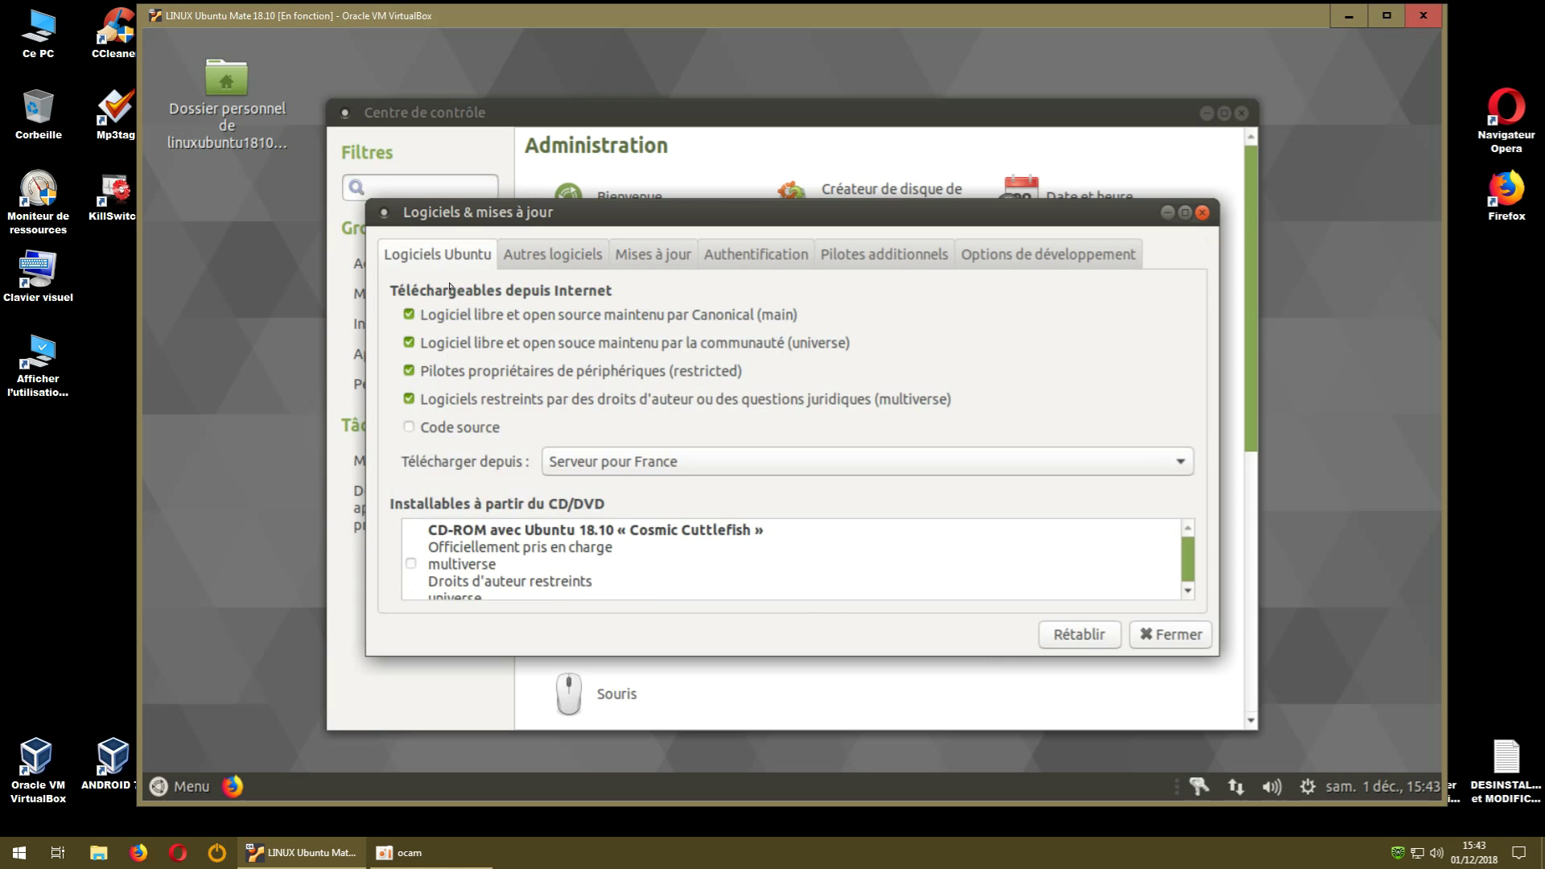
{"action": "left_click", "coordinate": [552, 256]}
{"action": "left_click", "coordinate": [665, 255]}
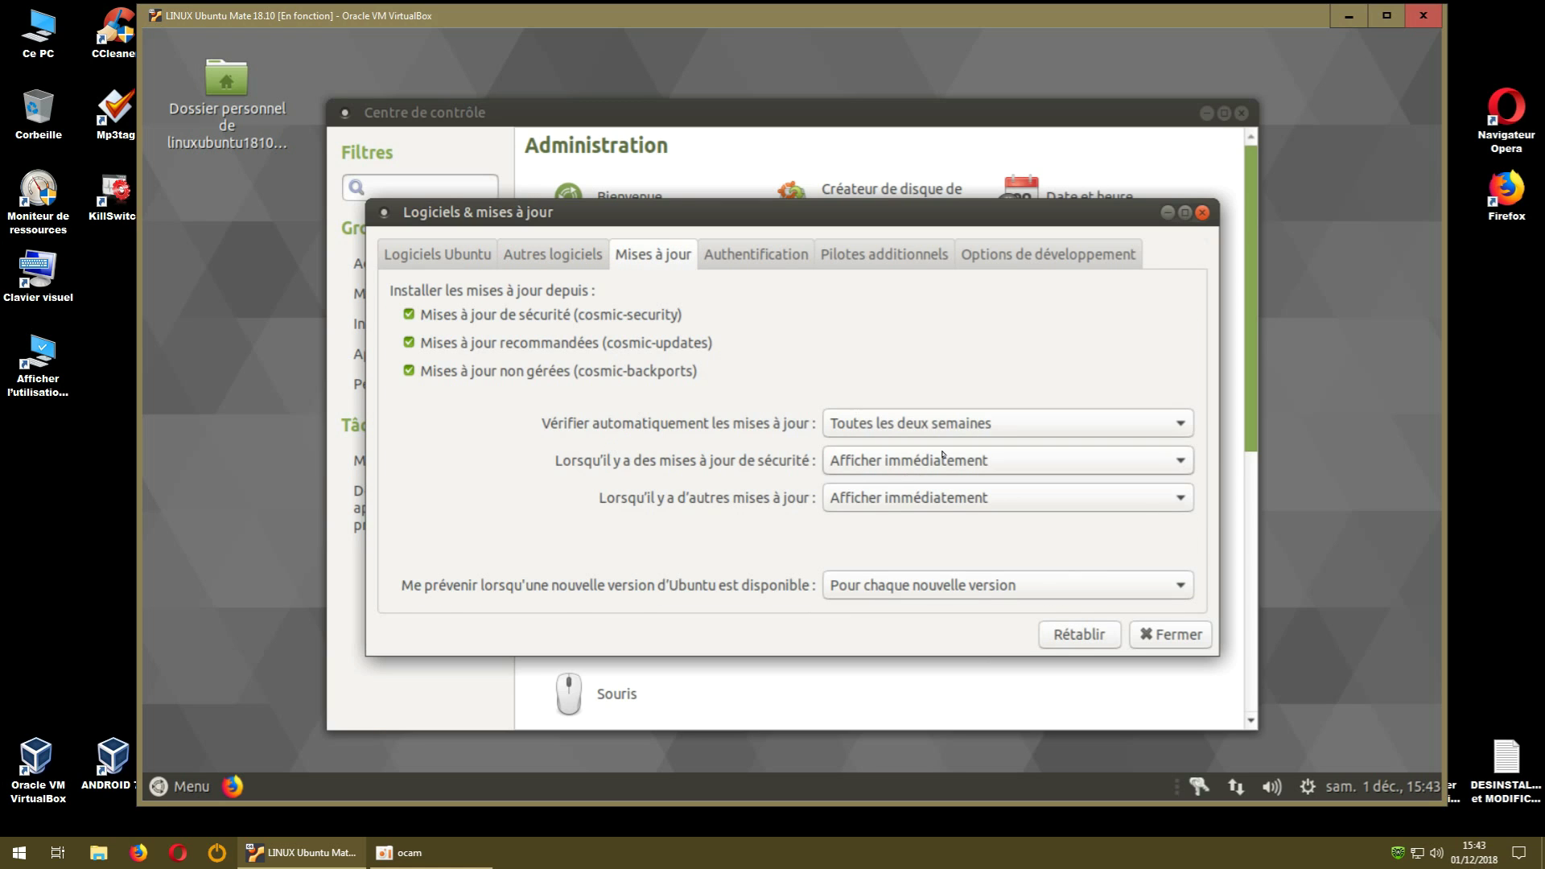
{"action": "left_click", "coordinate": [756, 255]}
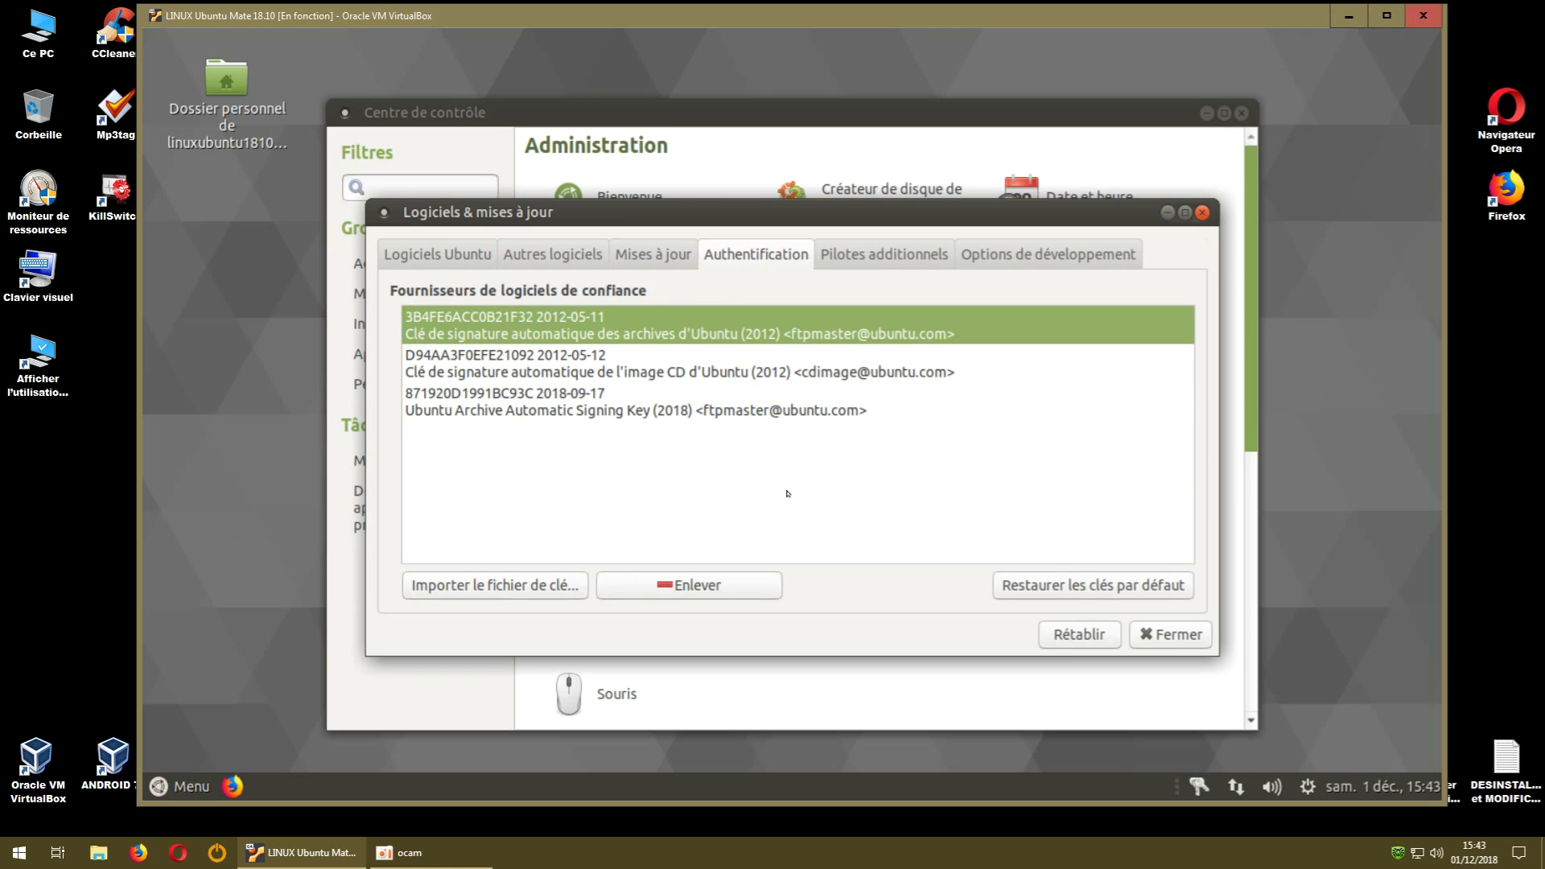
Review the Pilotes additionnels and Options de développement settings, then close Logiciels & mises à jour.
{"action": "left_click", "coordinate": [884, 255]}
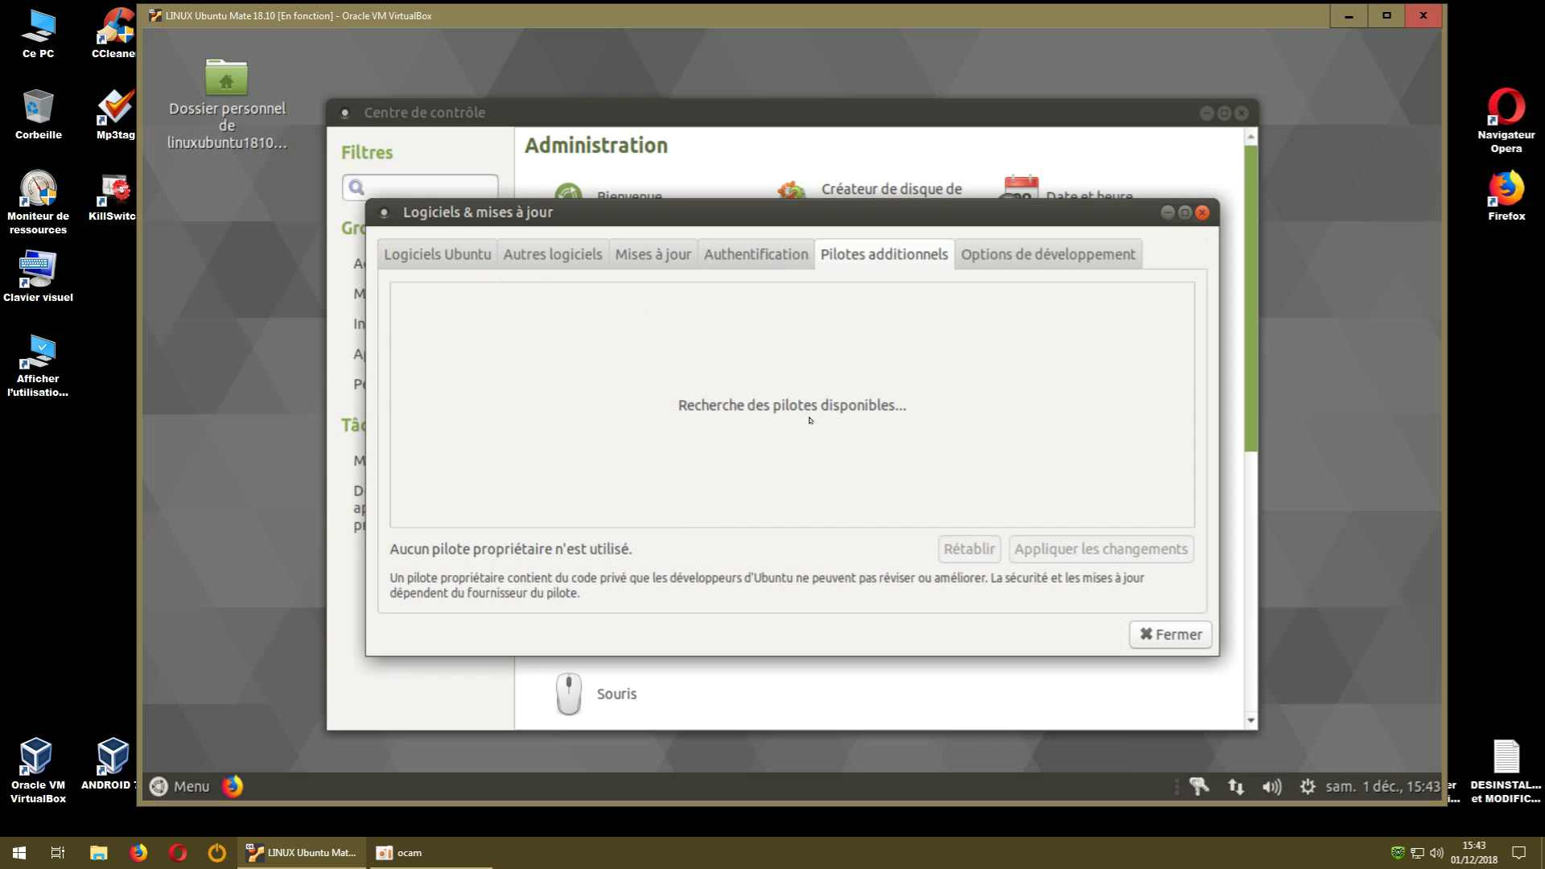
{"action": "left_click", "coordinate": [1008, 257]}
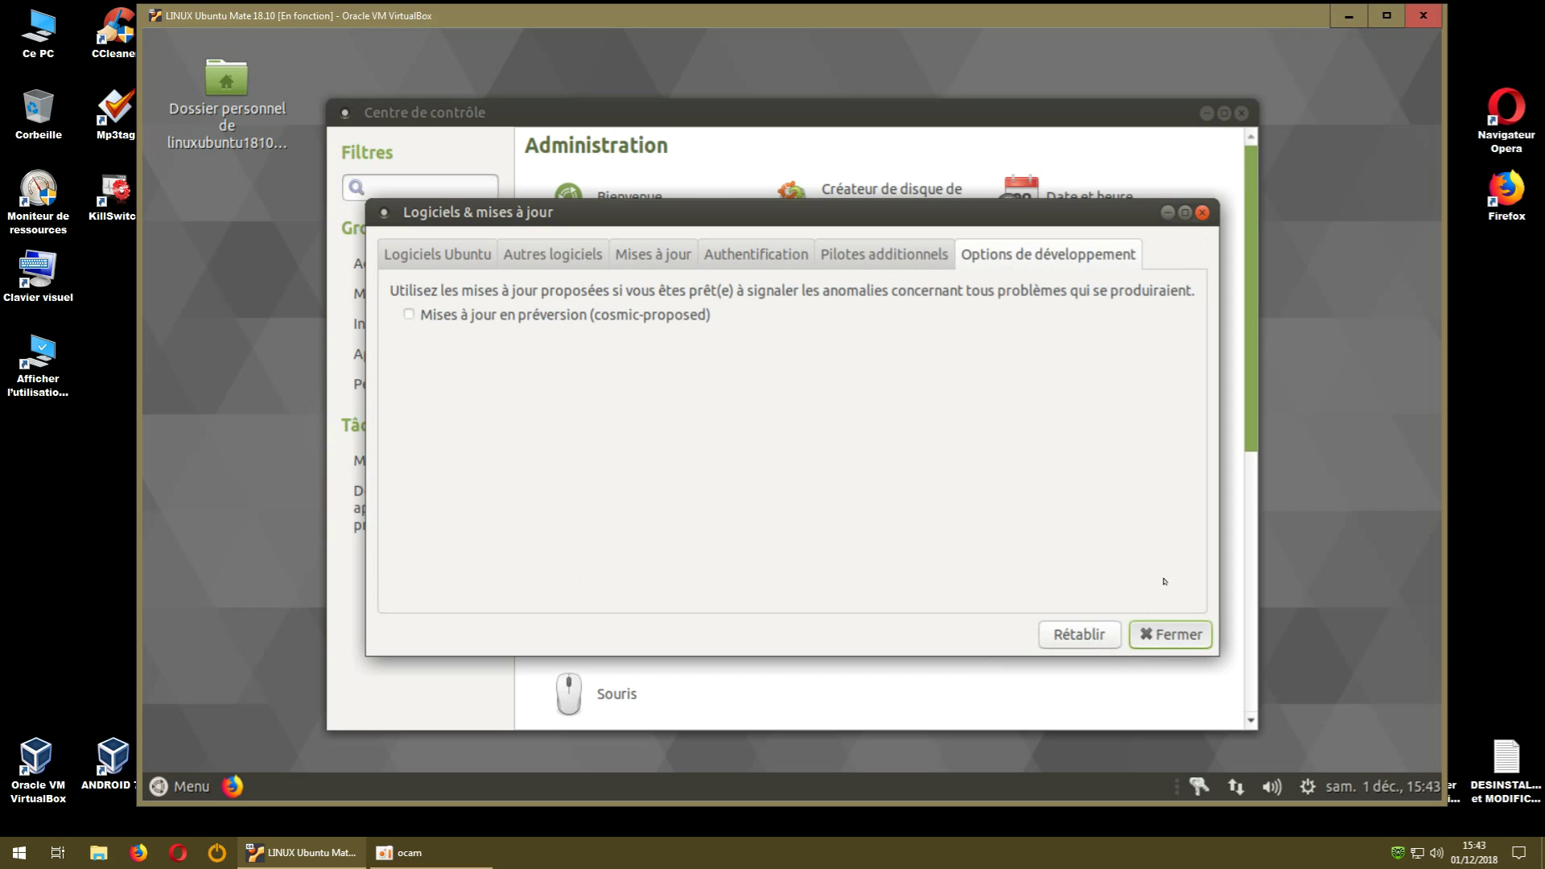
{"action": "left_click", "coordinate": [1171, 634]}
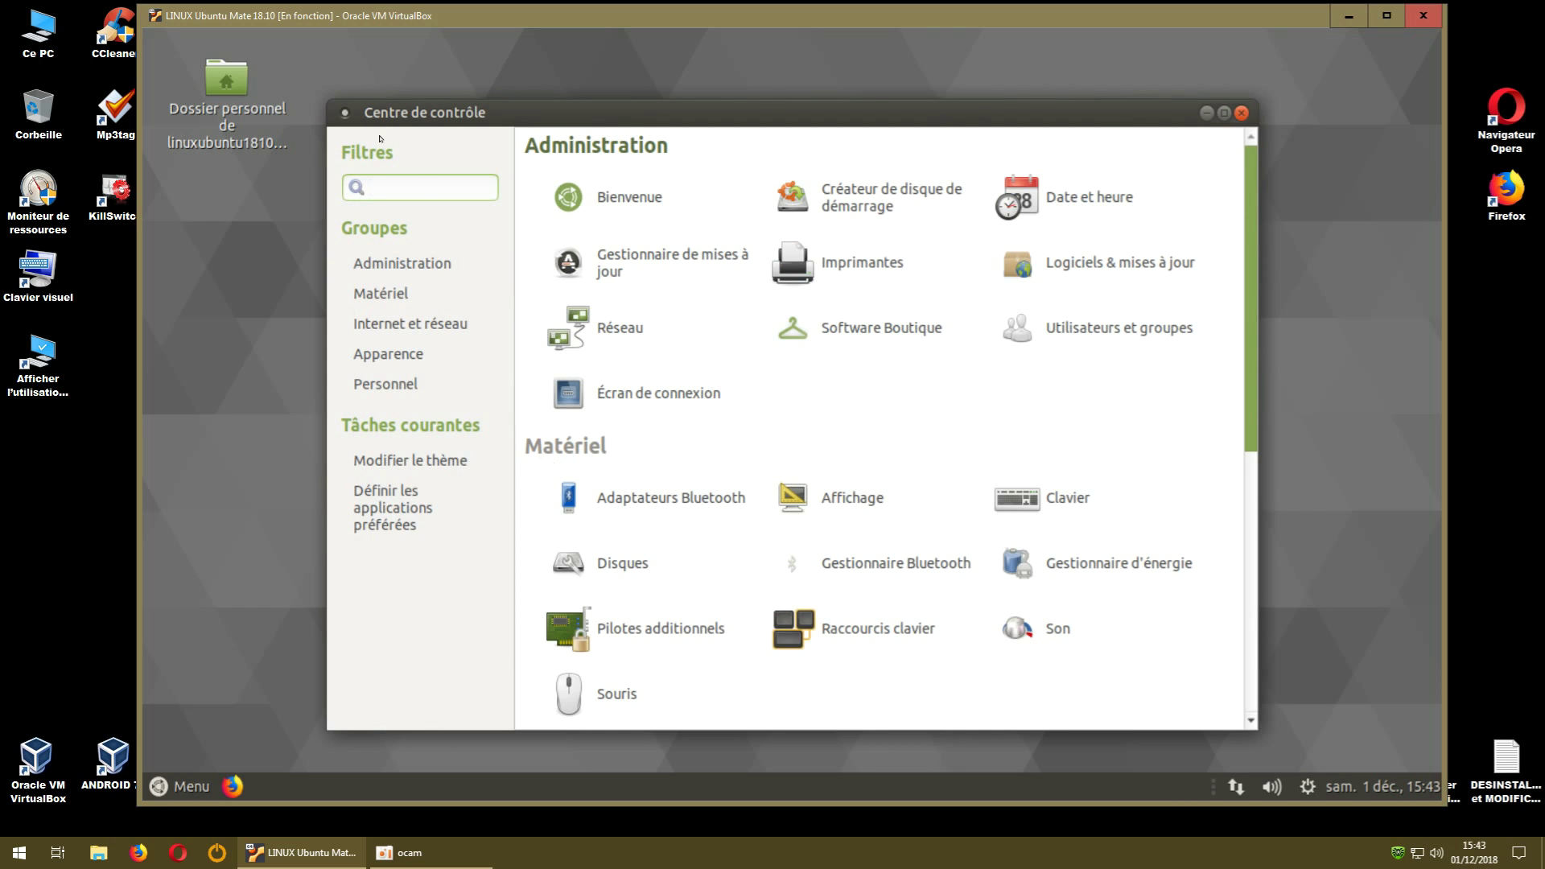
Move the Centre de contrôle window slightly higher and look through its setting categories.
{"action": "left_click_drag", "start_coordinate": [597, 117], "coordinate": [591, 90]}
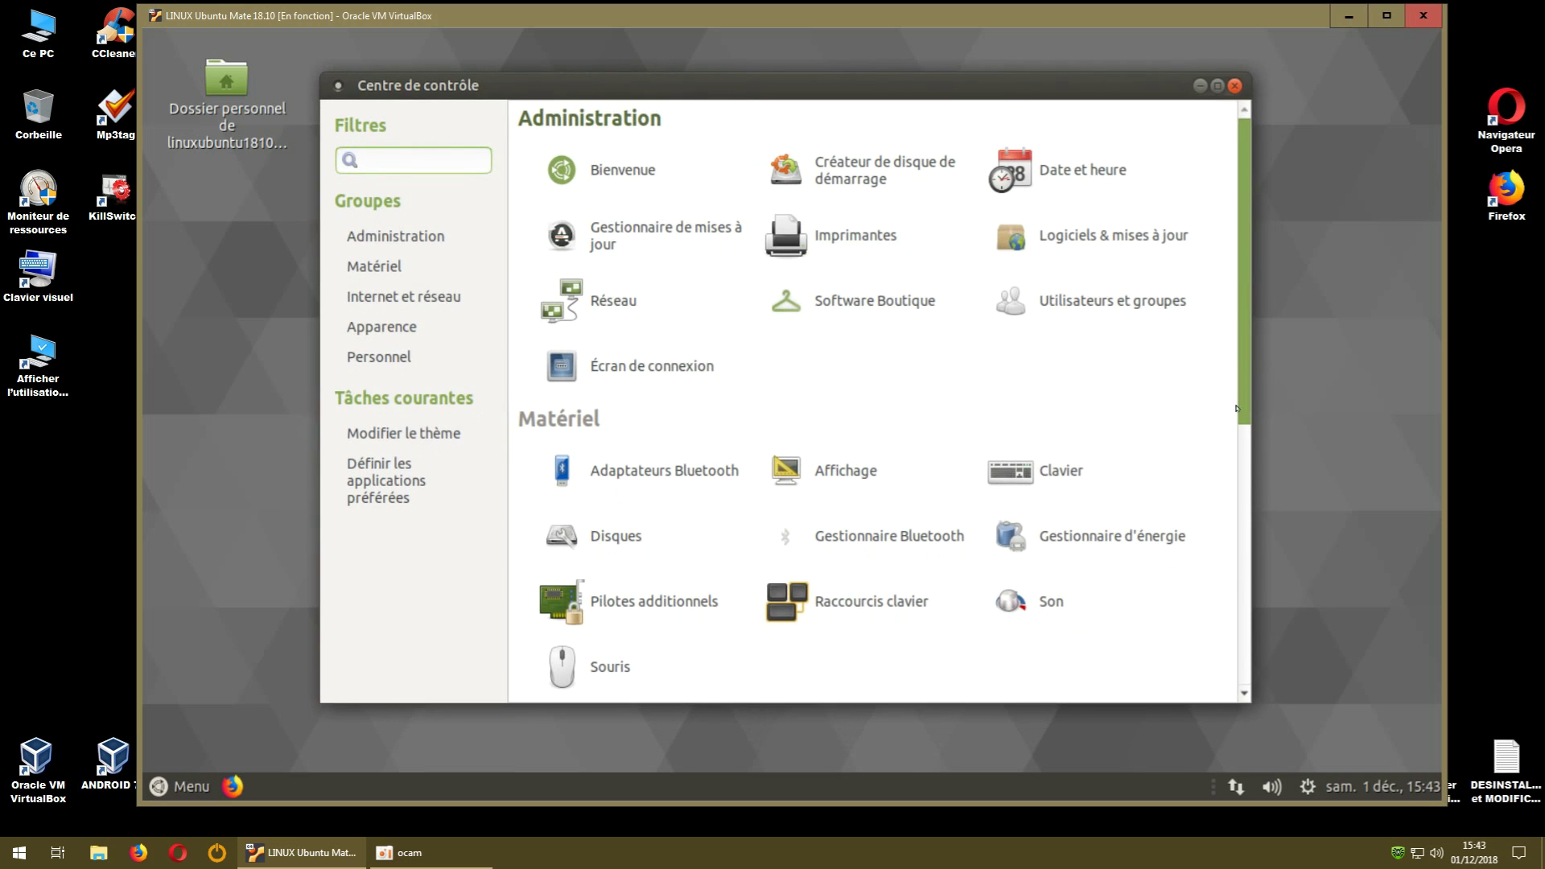
{"action": "scroll", "coordinate": [1245, 429], "scroll_direction": "down", "scroll_amount": 1}
{"action": "scroll", "coordinate": [1245, 429], "scroll_direction": "down", "scroll_amount": 5}
{"action": "scroll", "coordinate": [1242, 343], "scroll_direction": "up", "scroll_amount": 6}
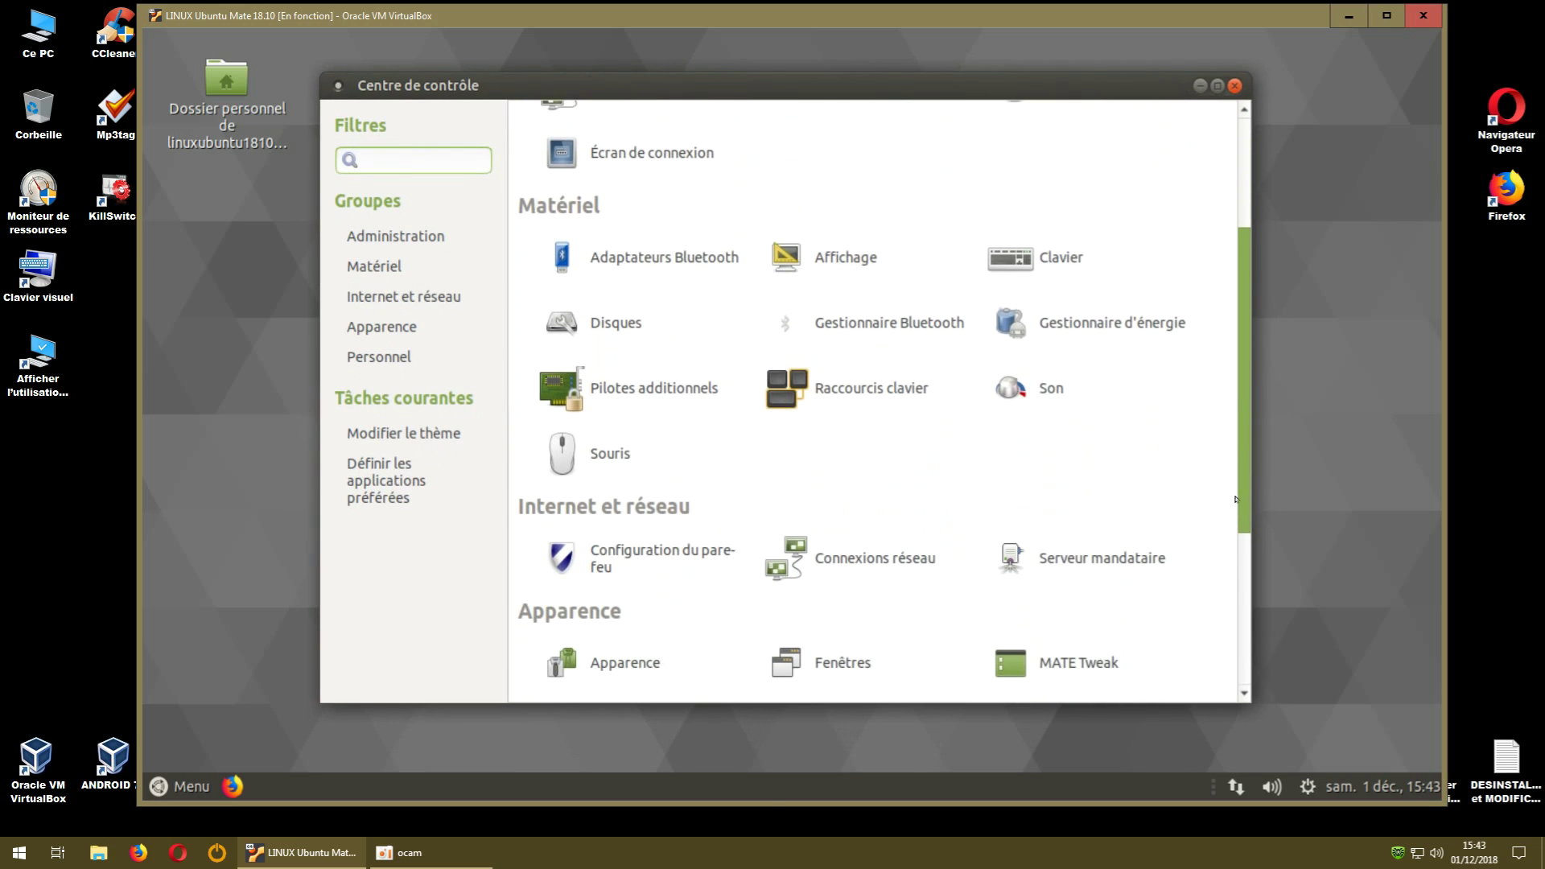
Browse the full list of installed applications in the application menu, then close the menu.
{"action": "left_click", "coordinate": [166, 787]}
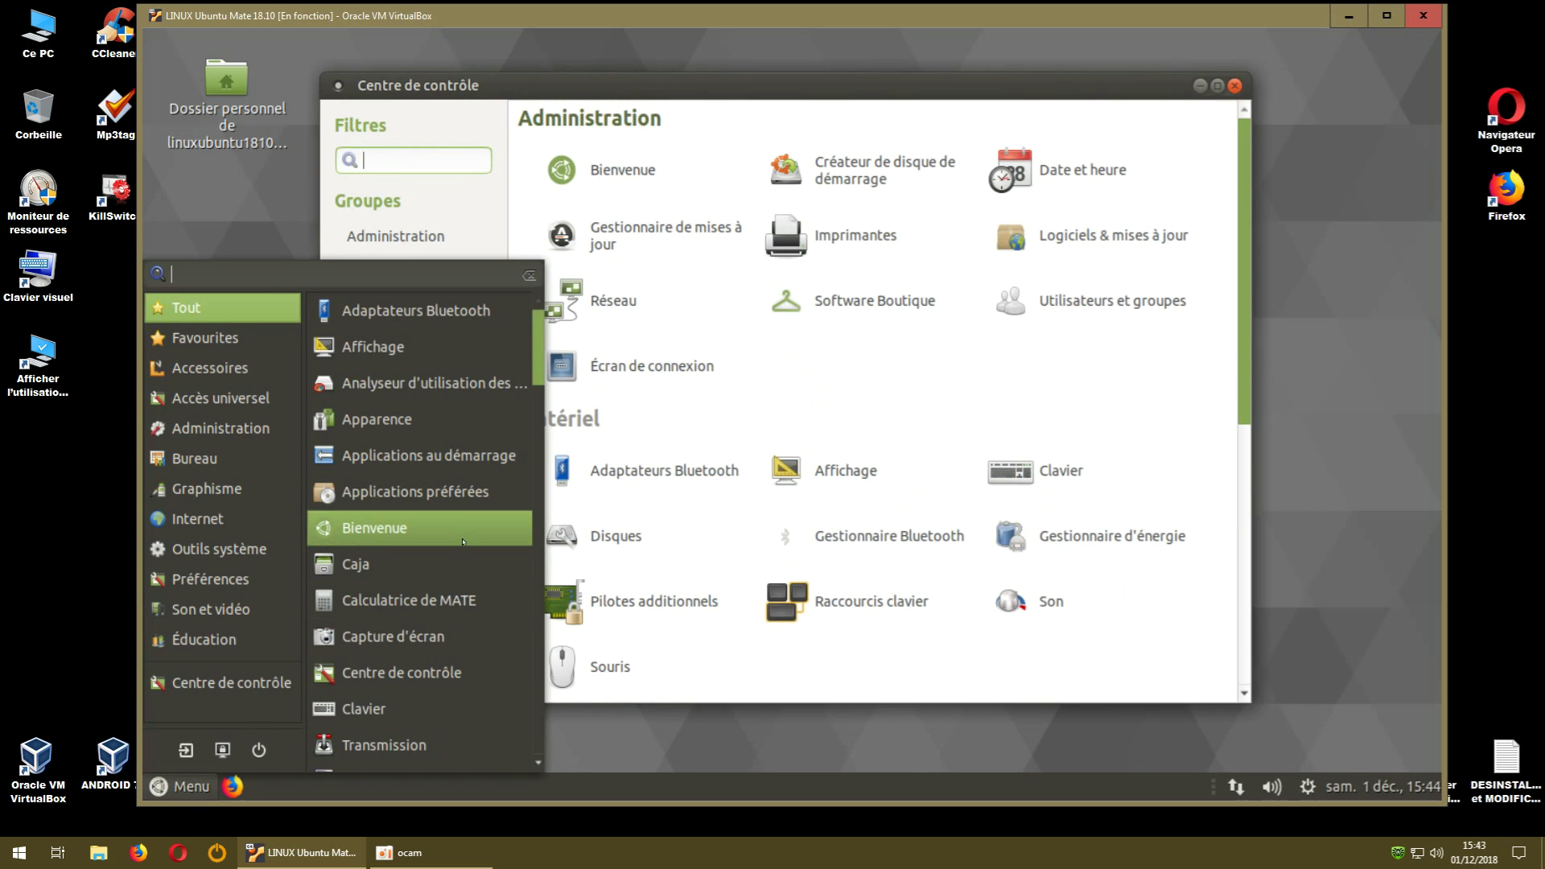
{"action": "scroll", "coordinate": [486, 552], "scroll_direction": "down", "scroll_amount": 1}
{"action": "scroll", "coordinate": [486, 553], "scroll_direction": "down", "scroll_amount": 15}
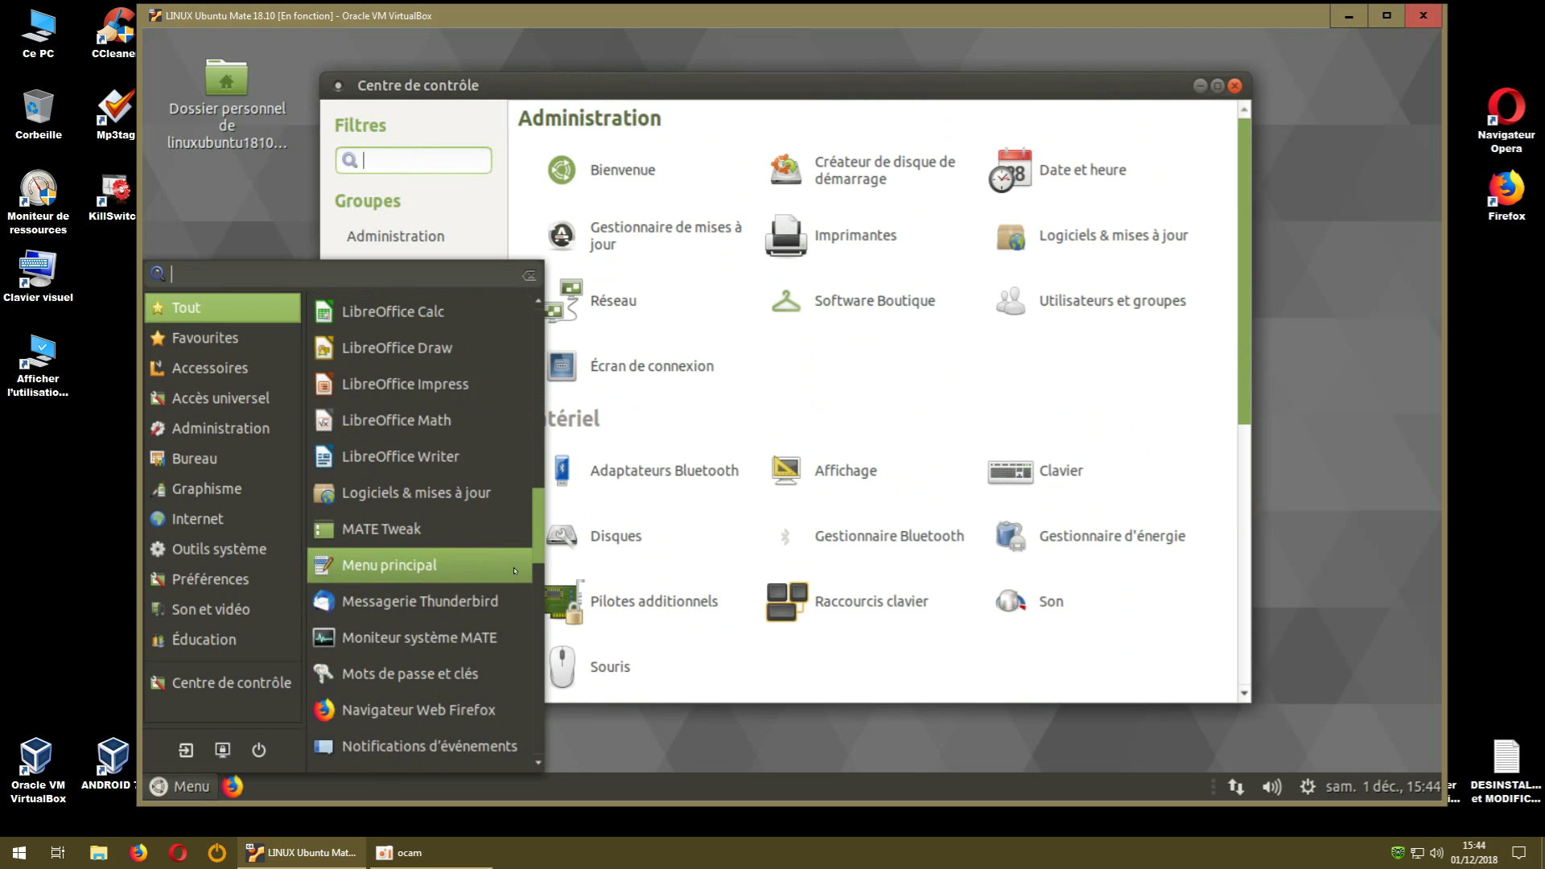
{"action": "scroll", "coordinate": [527, 587], "scroll_direction": "down", "scroll_amount": 5}
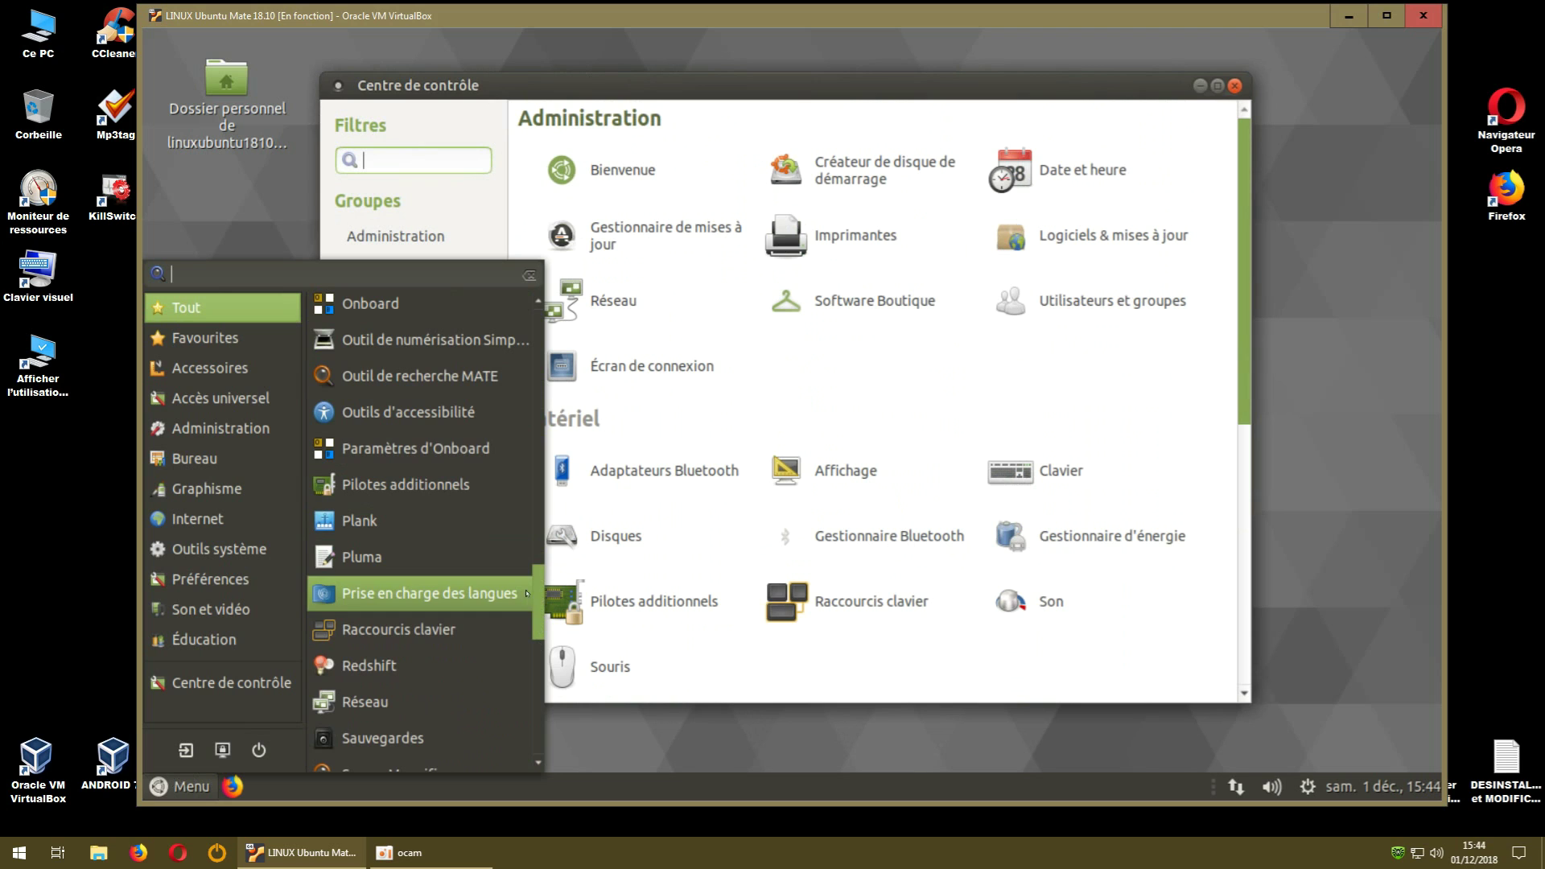
{"action": "left_click_drag", "start_coordinate": [535, 598], "coordinate": [538, 378]}
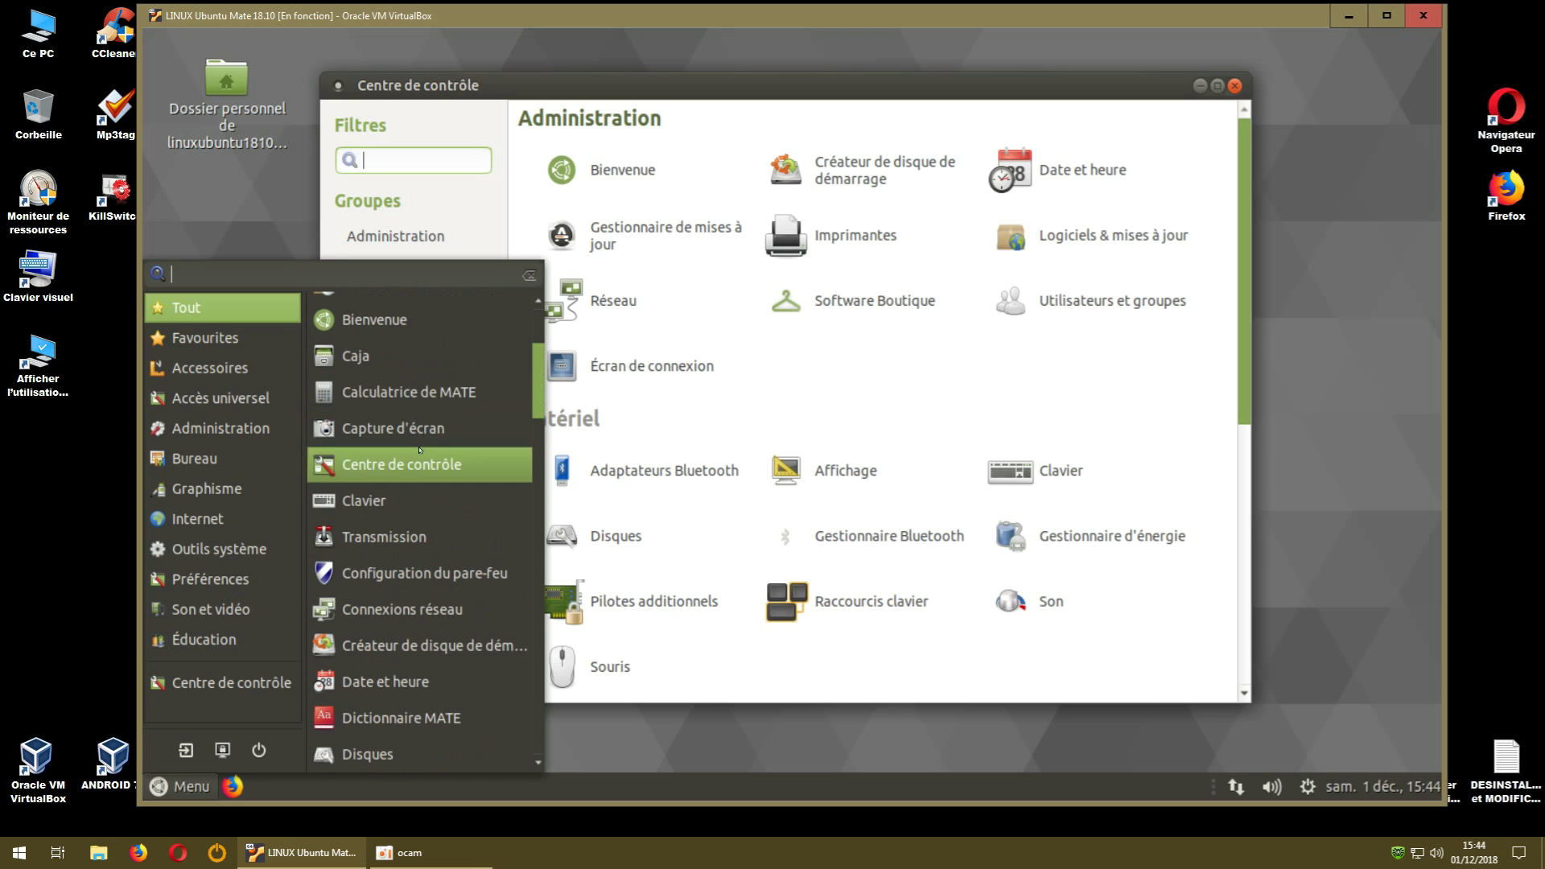
{"action": "left_click", "coordinate": [845, 389]}
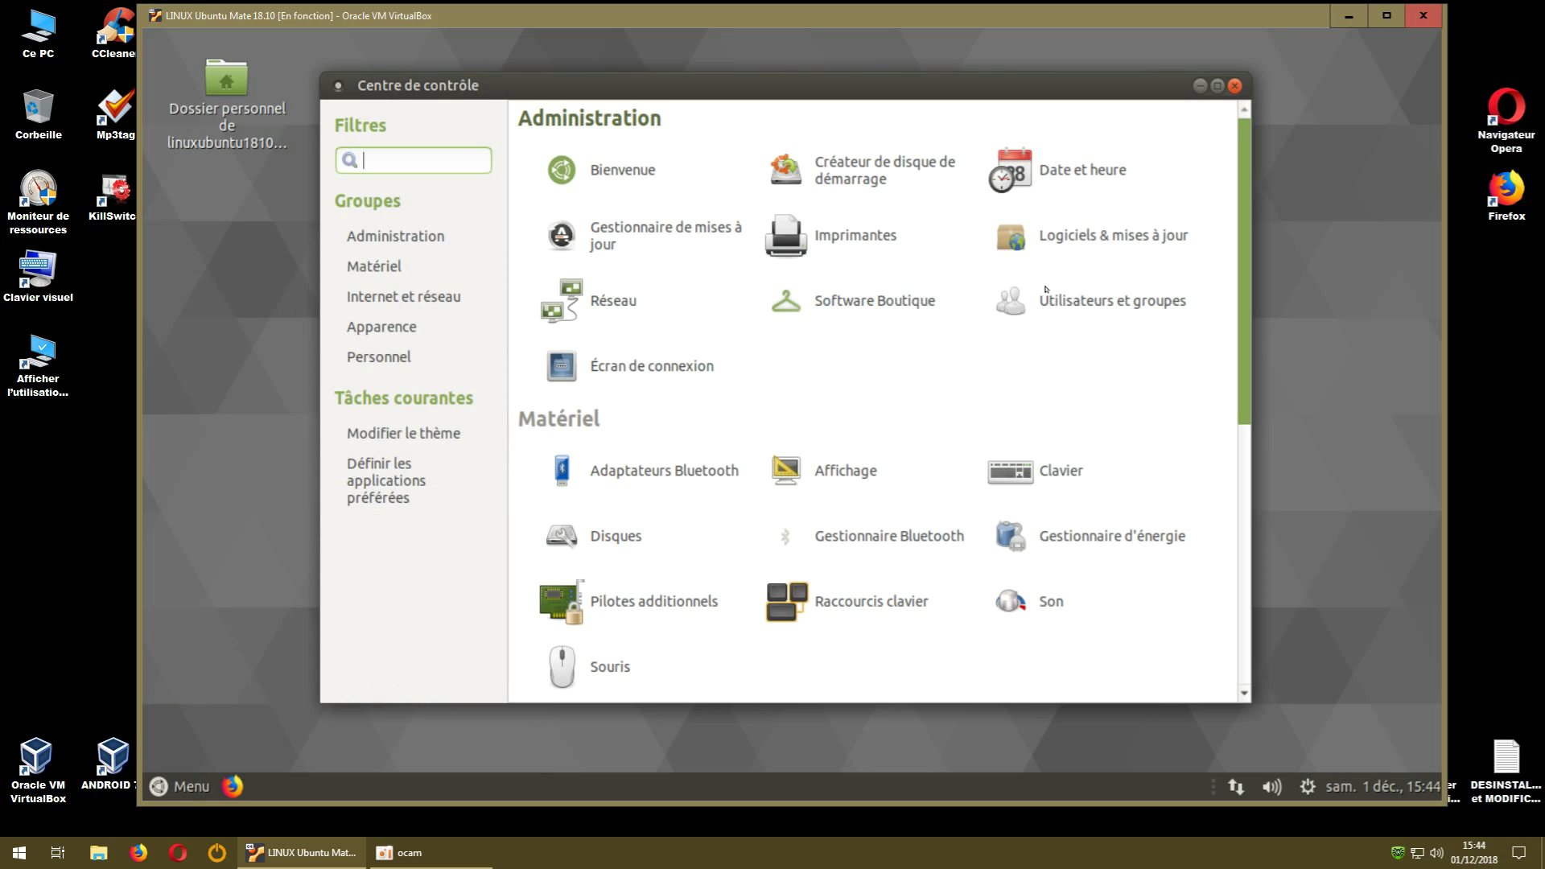
Maximize the Centre de contrôle and view its Matériel and Apparence groups.
{"action": "left_click", "coordinate": [1217, 86]}
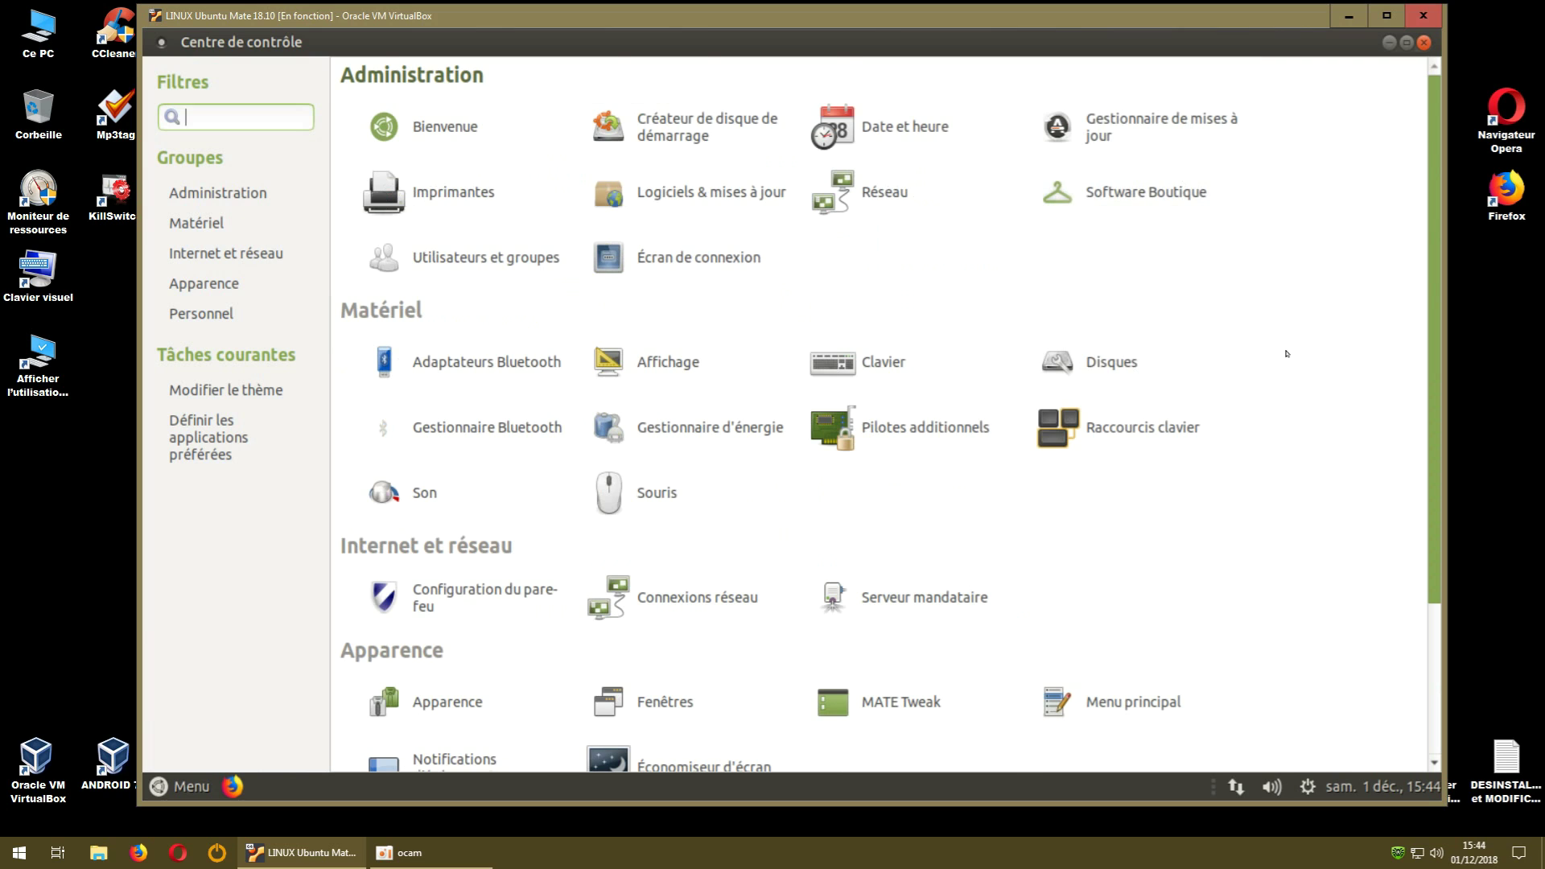
{"action": "scroll", "coordinate": [1282, 352], "scroll_direction": "down", "scroll_amount": 1}
{"action": "scroll", "coordinate": [1207, 358], "scroll_direction": "up", "scroll_amount": 1}
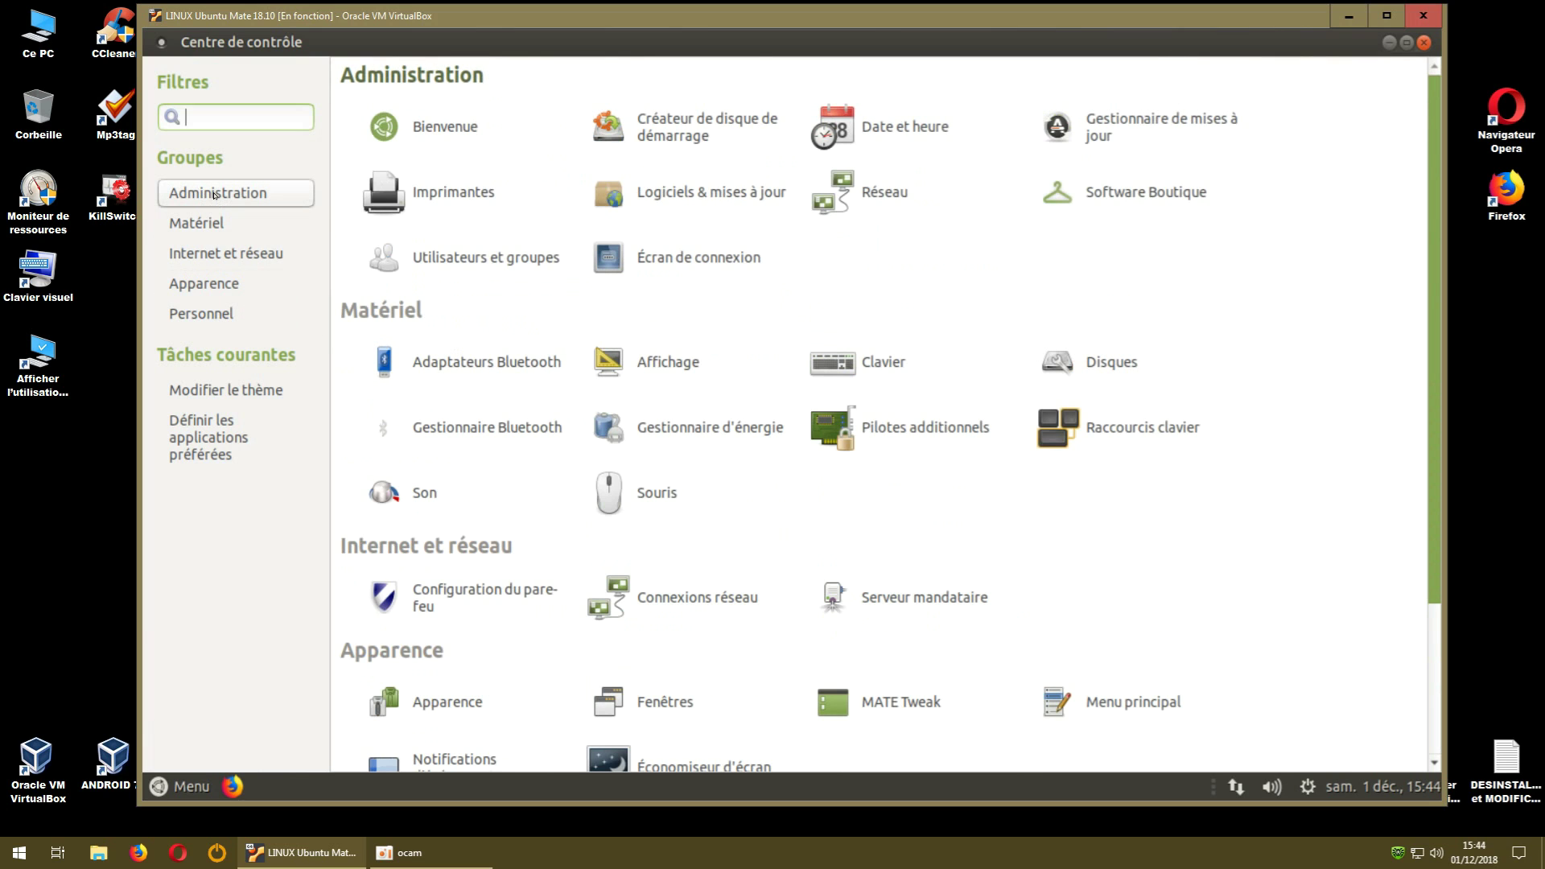
{"action": "left_click", "coordinate": [203, 225]}
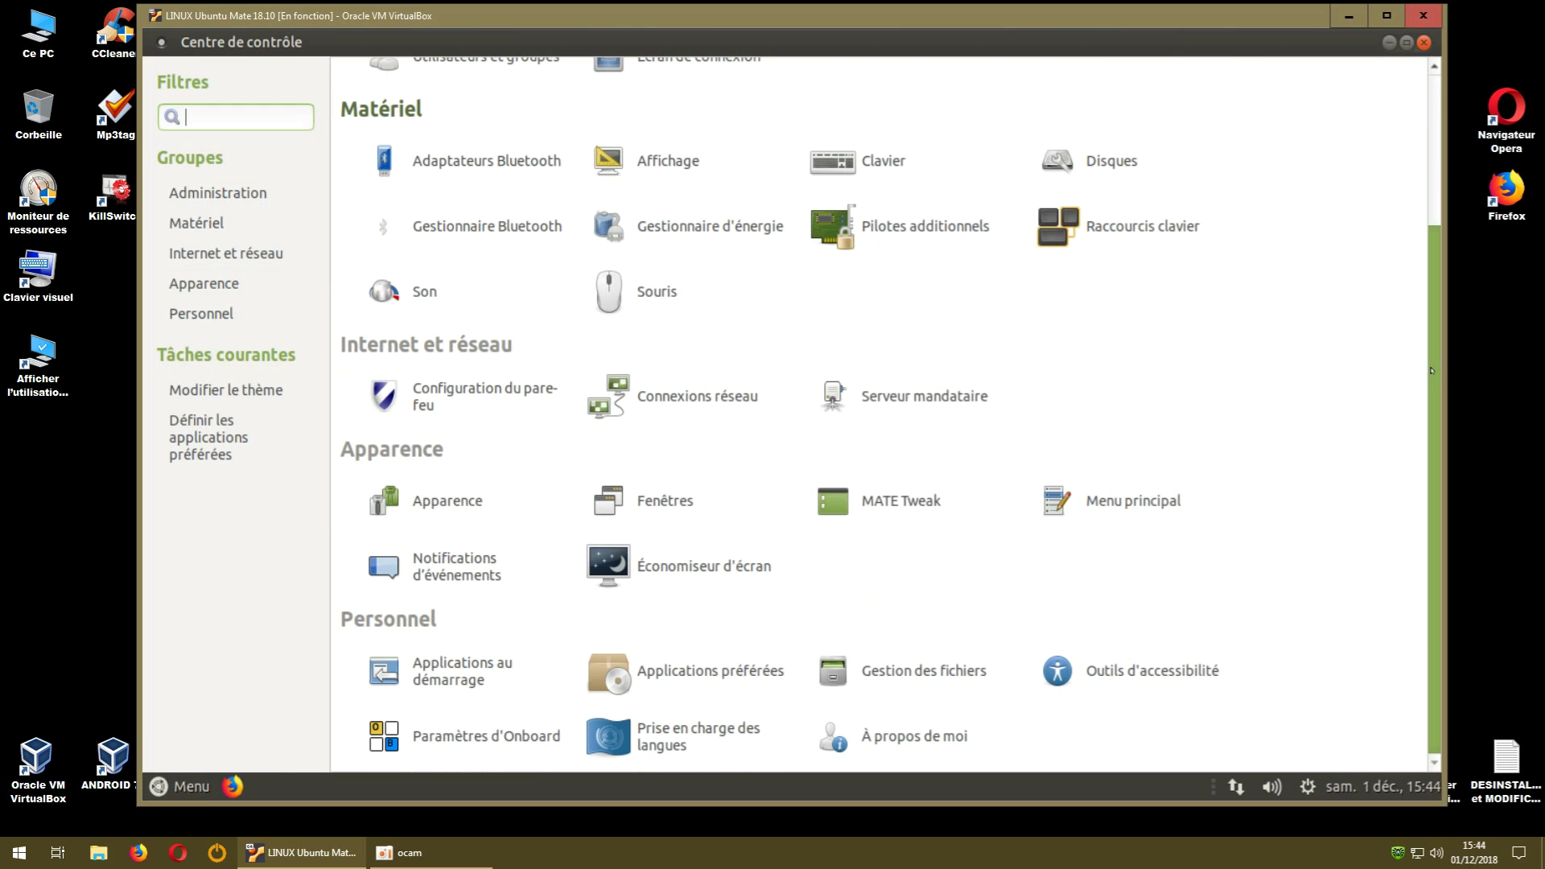
{"action": "scroll", "coordinate": [885, 362], "scroll_direction": "up", "scroll_amount": 3}
{"action": "left_click", "coordinate": [200, 281]}
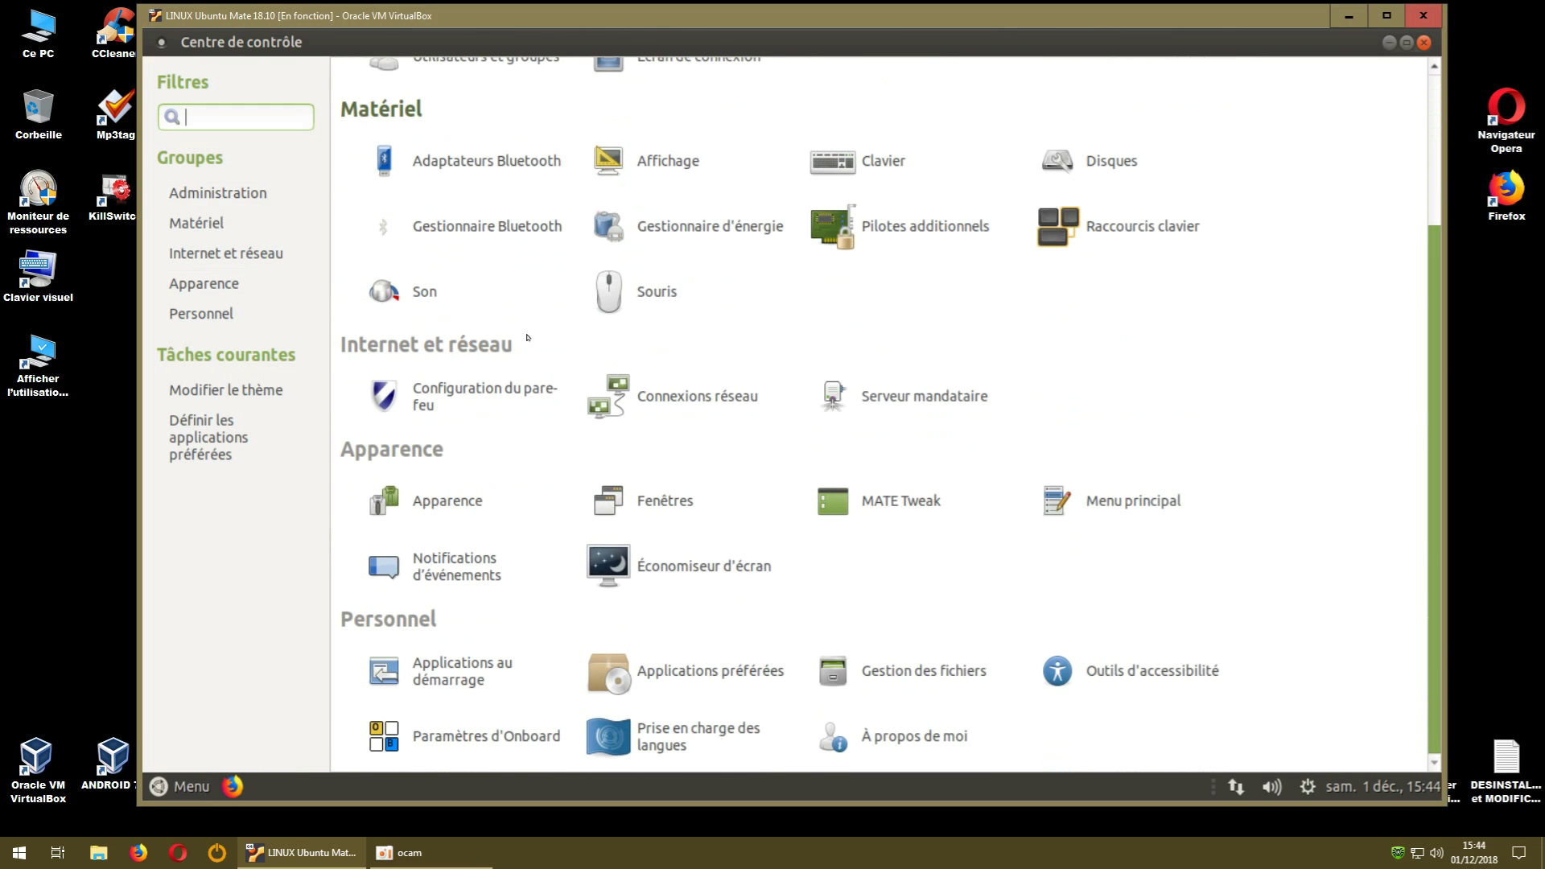
{"action": "left_click", "coordinate": [196, 284]}
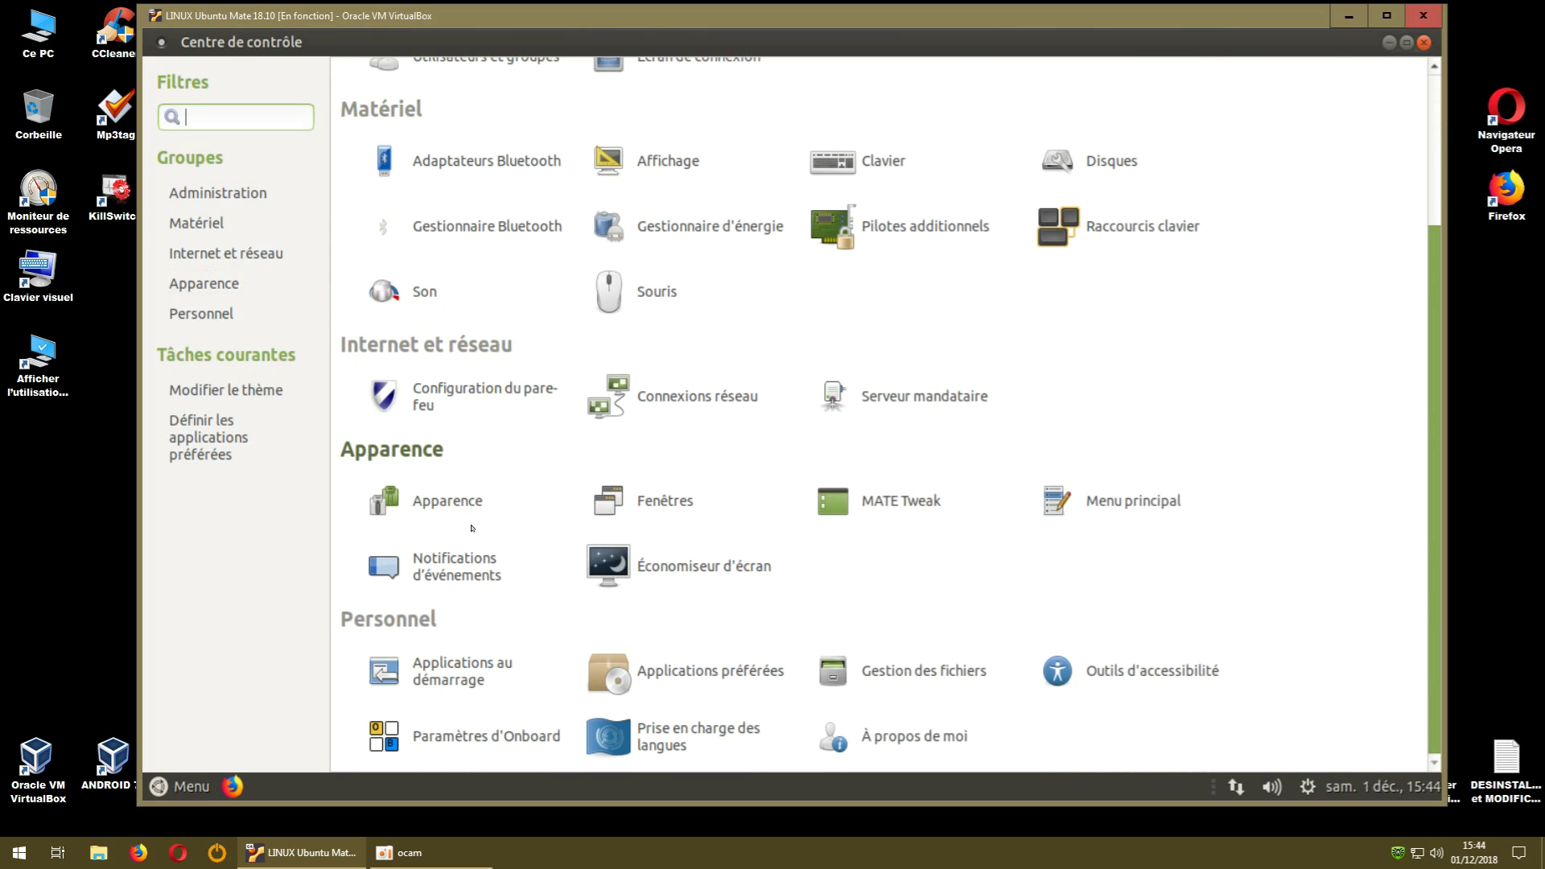
Open the Apparence preferences, look through the available themes and return to the empty desktop.
{"action": "left_click", "coordinate": [449, 504]}
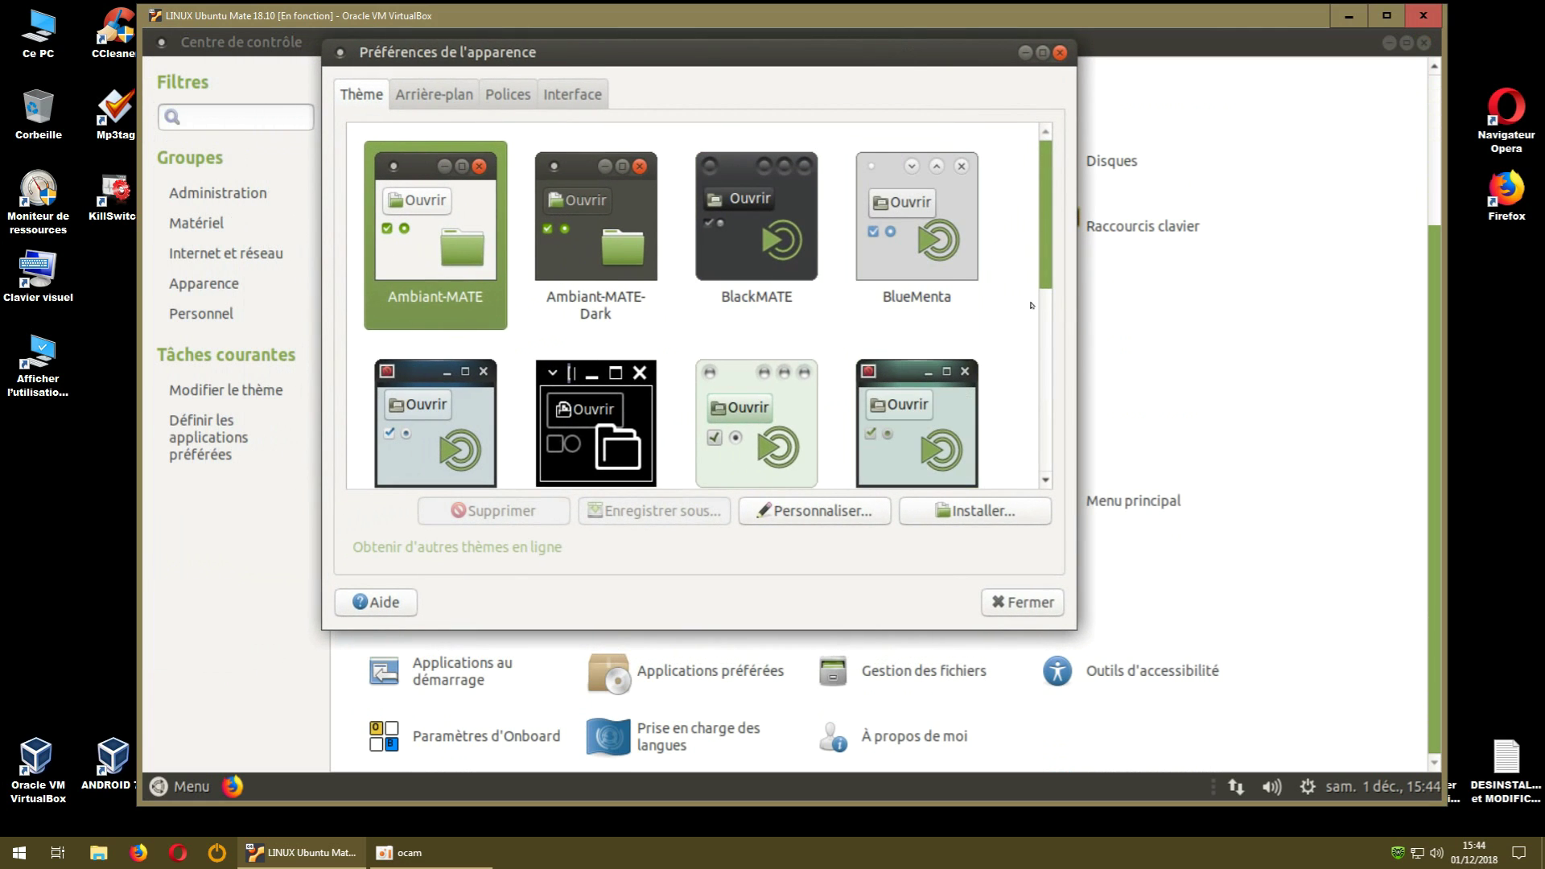
{"action": "left_click_drag", "start_coordinate": [1046, 277], "coordinate": [1044, 201]}
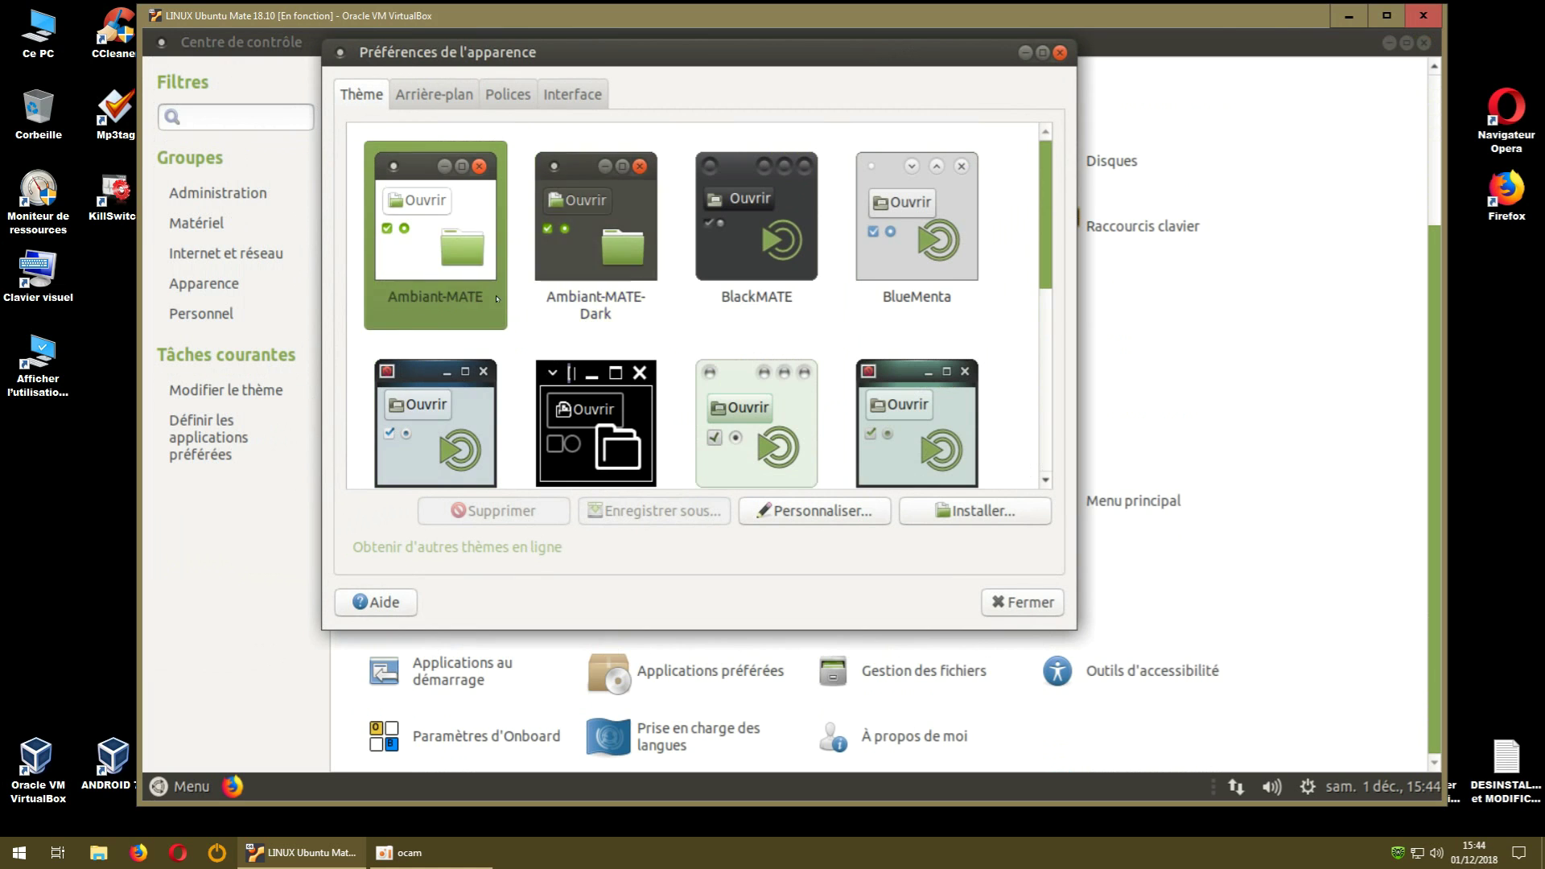
{"action": "key", "text": "ctrl+alt+d"}
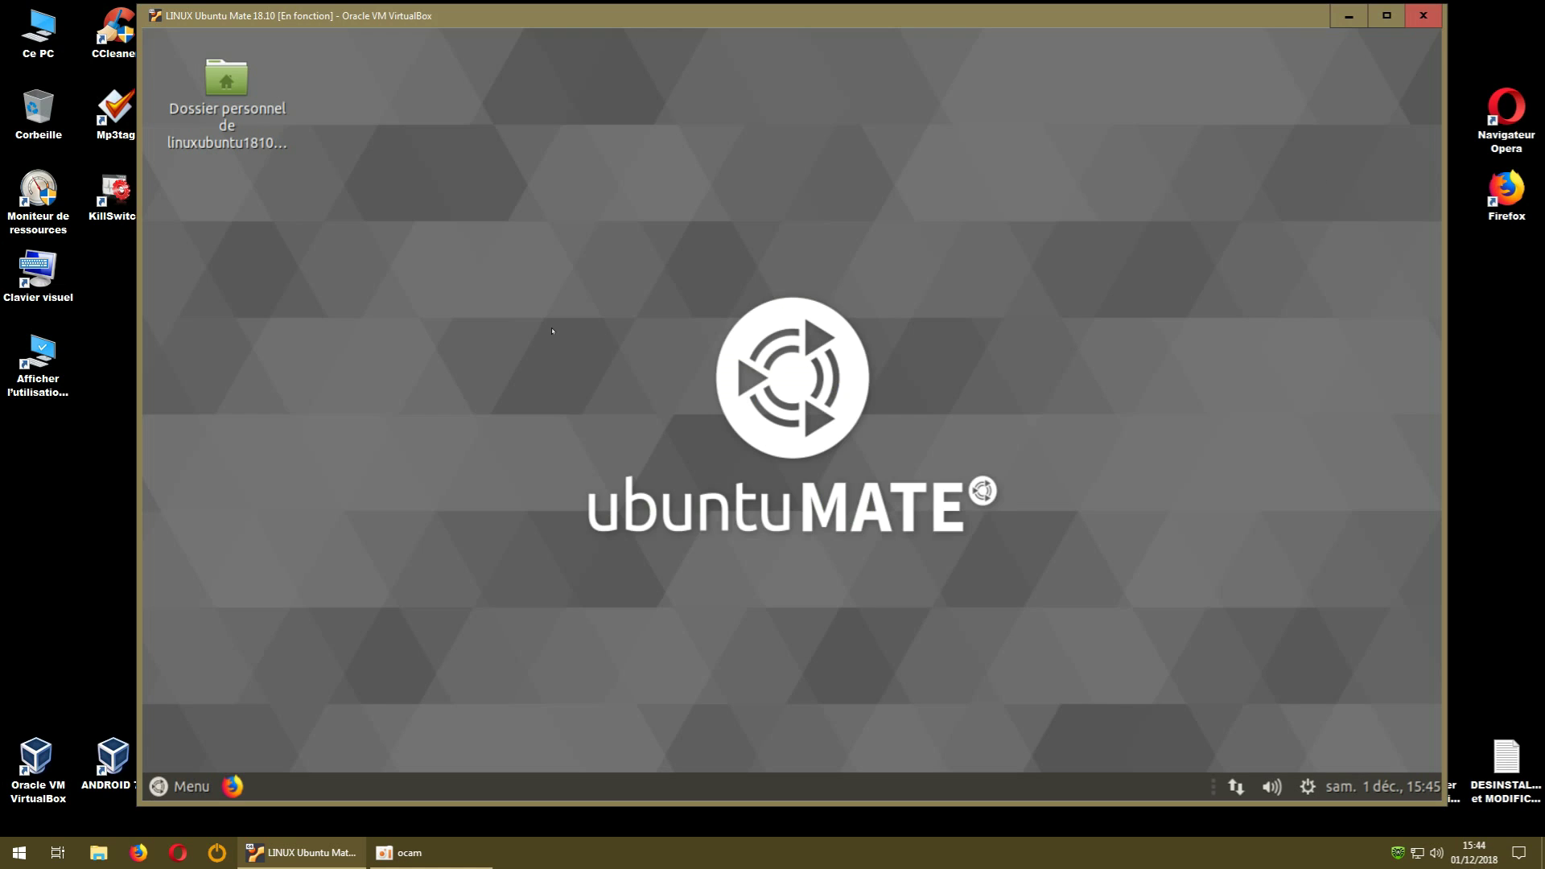